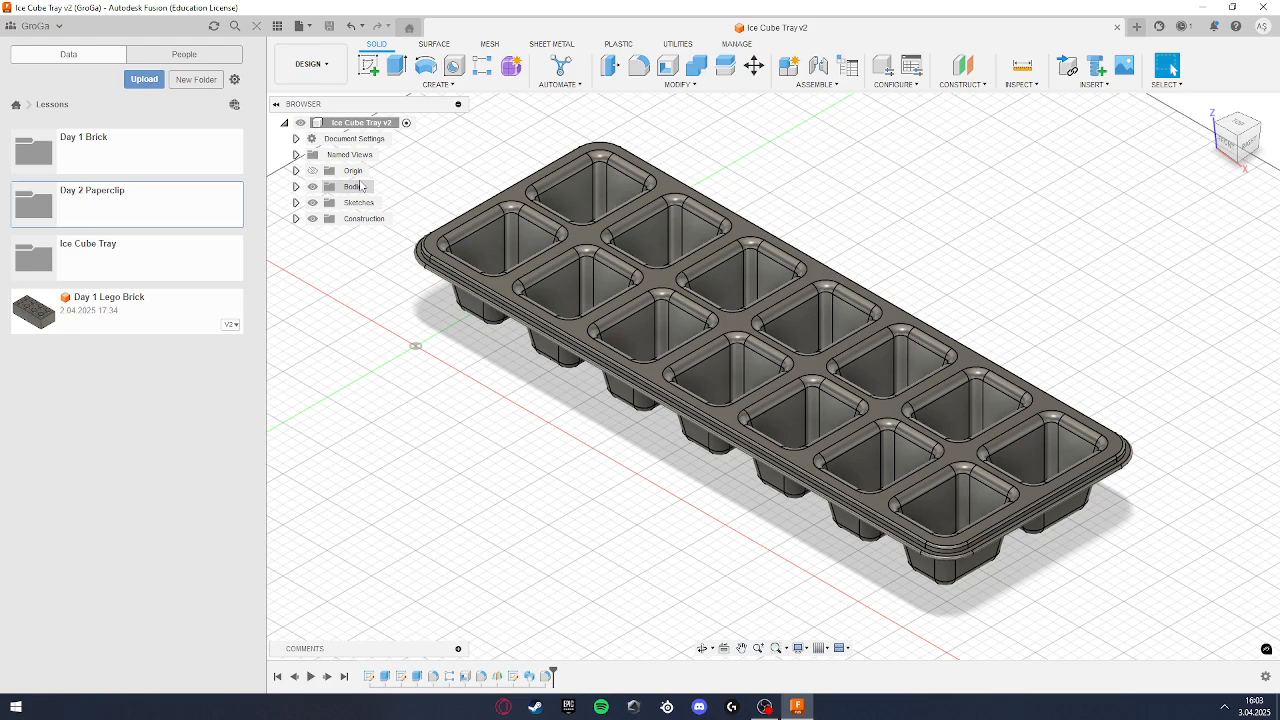
Step: Create a new folder named "Day 4 Light Bulb" in the Lessons project
{"action": "left_click", "coordinate": [178, 82]}
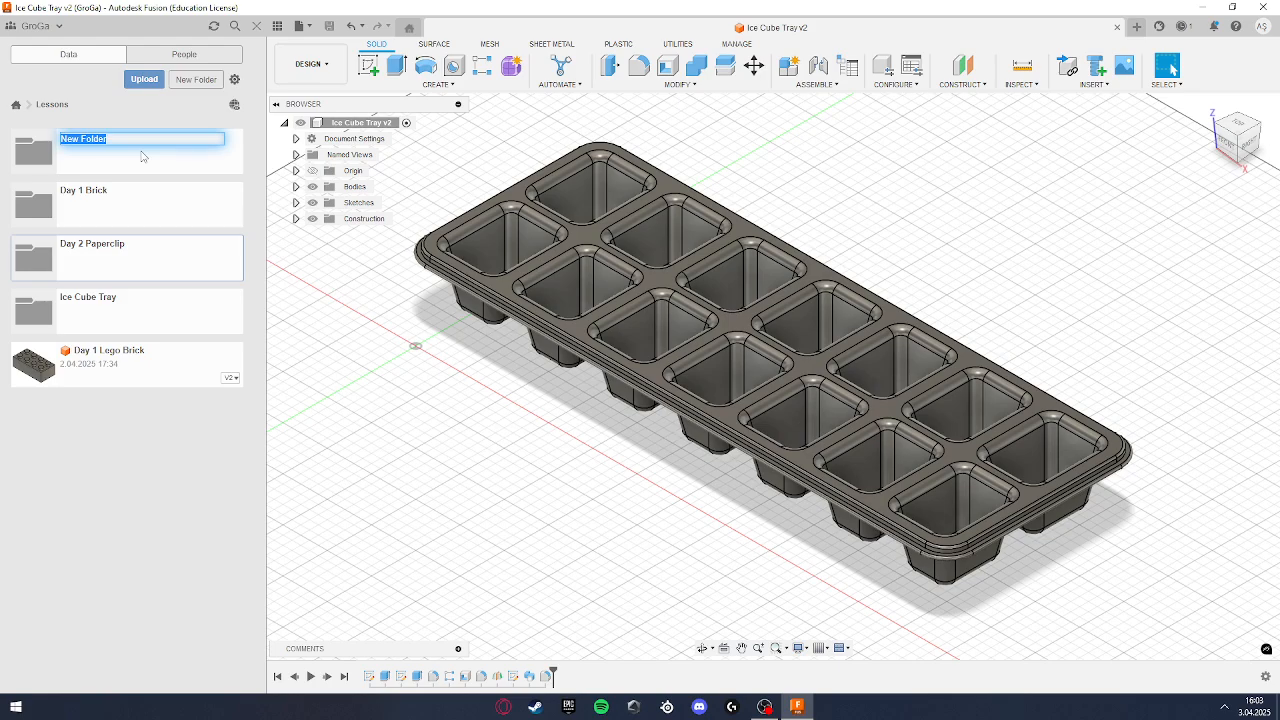
{"action": "type", "text": "day"}
{"action": "key", "text": "BackSpace"}
{"action": "key", "text": "BackSpace"}
{"action": "key", "text": "BackSpace"}
{"action": "type", "text": "Da"}
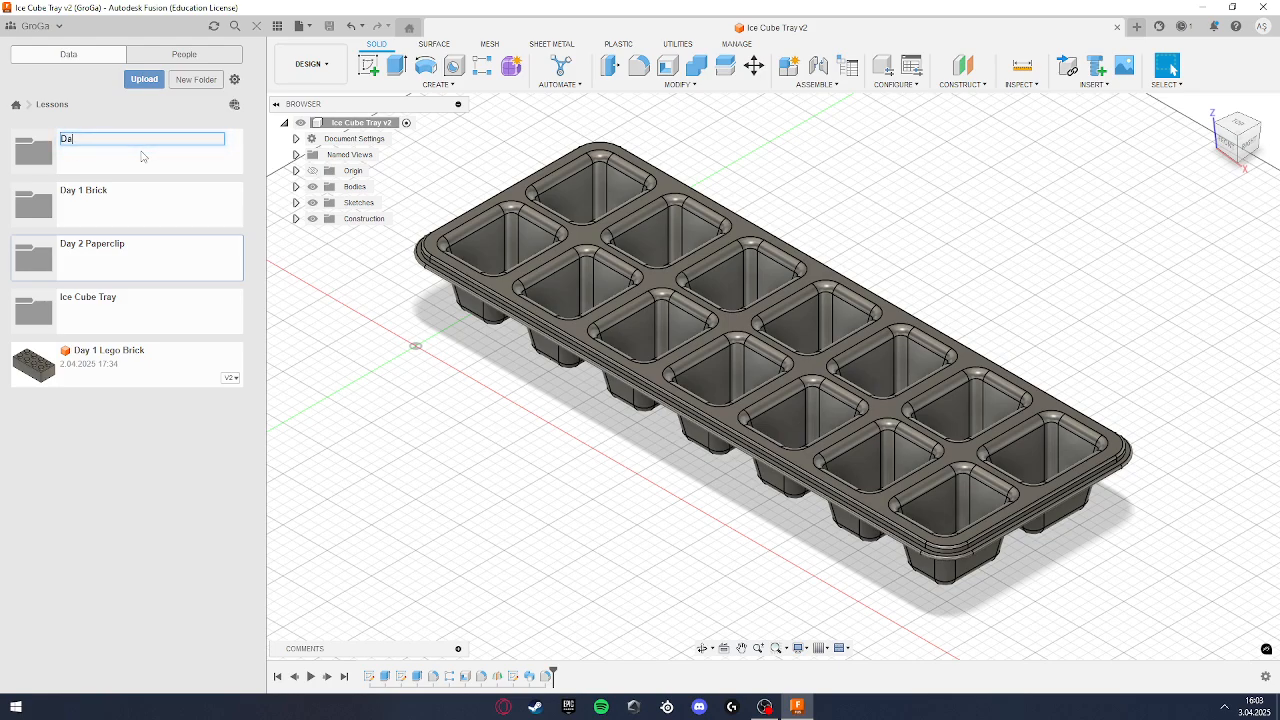
{"action": "type", "text": "y 4 Light"}
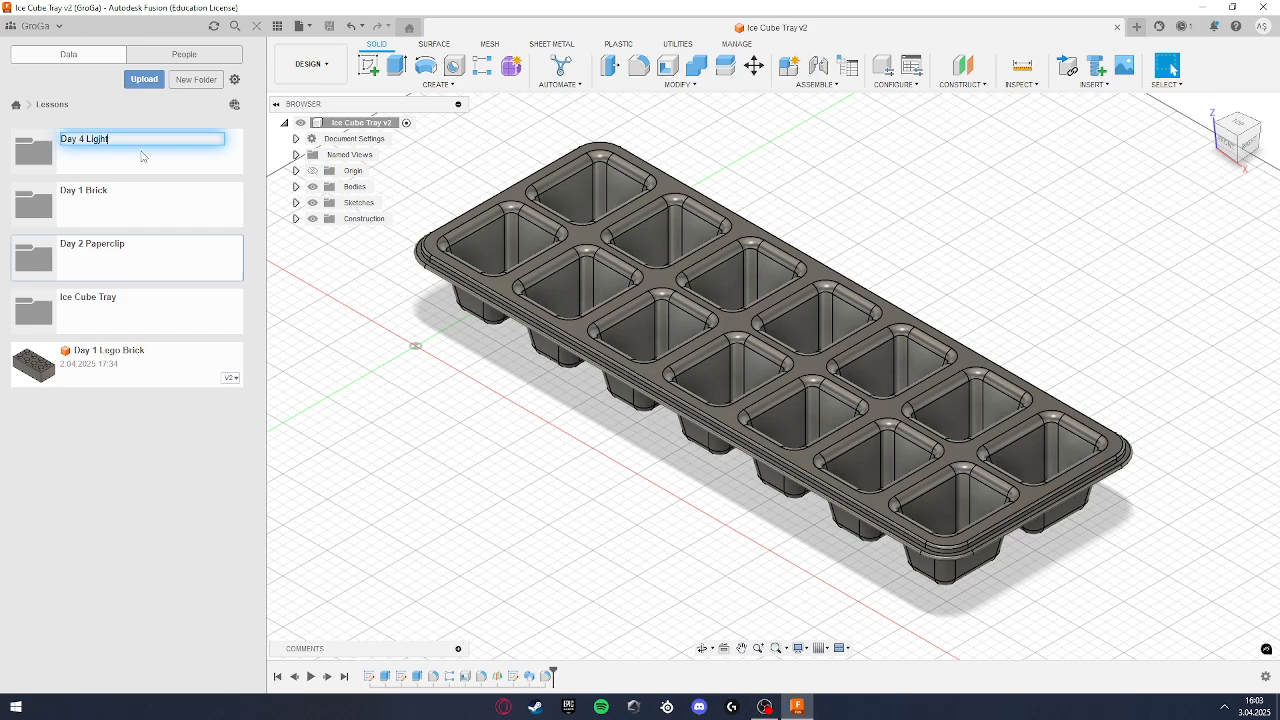
{"action": "key", "text": "BackSpace"}
{"action": "type", "text": "h"}
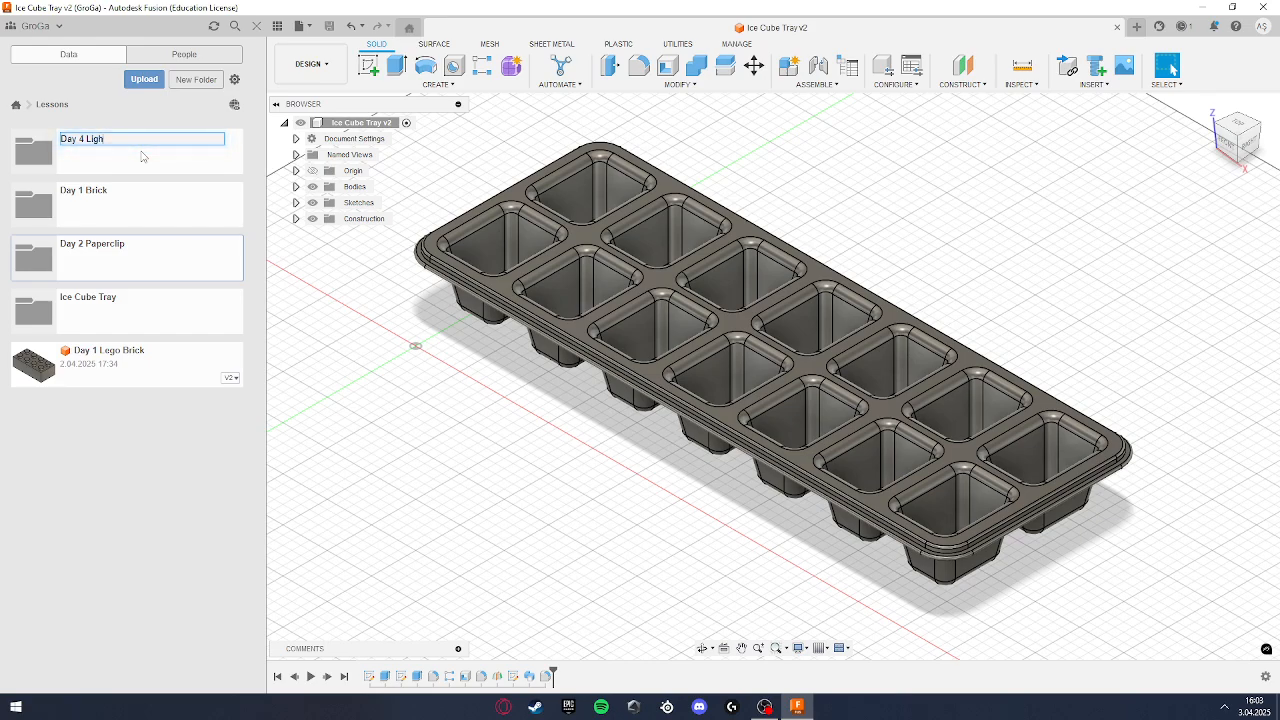
{"action": "type", "text": "t Bulb"}
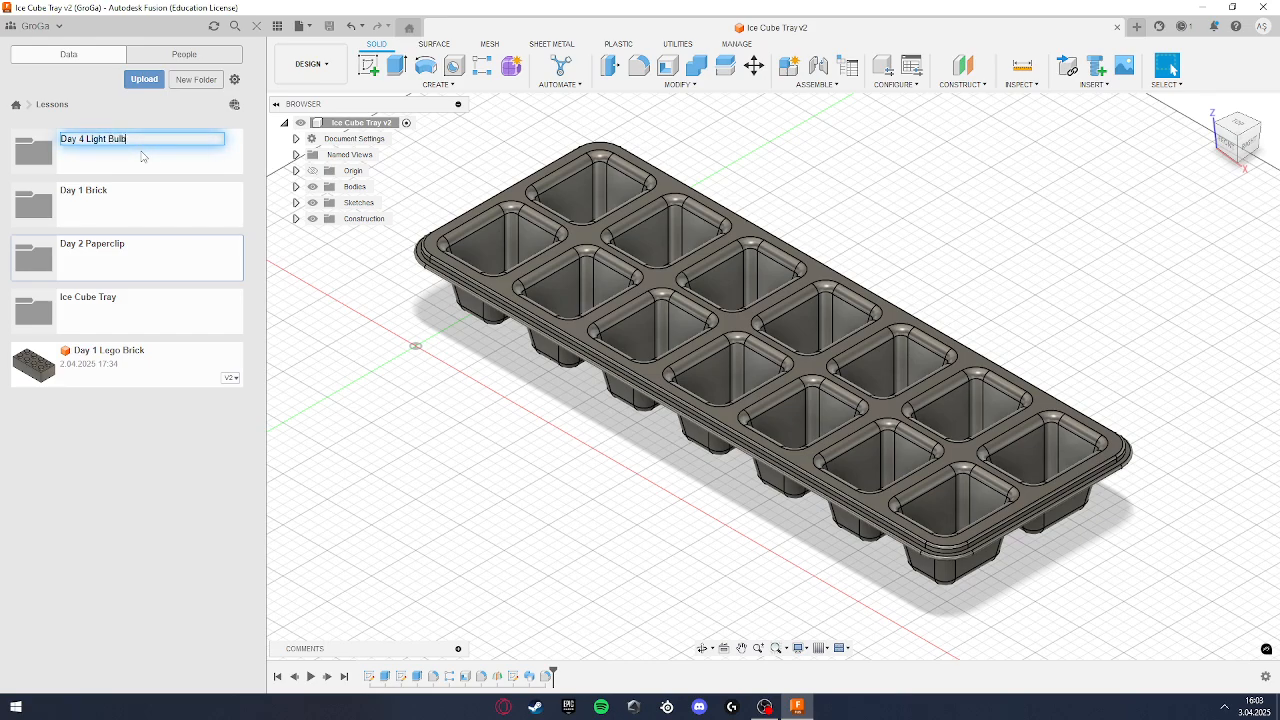
{"action": "key", "text": "Return"}
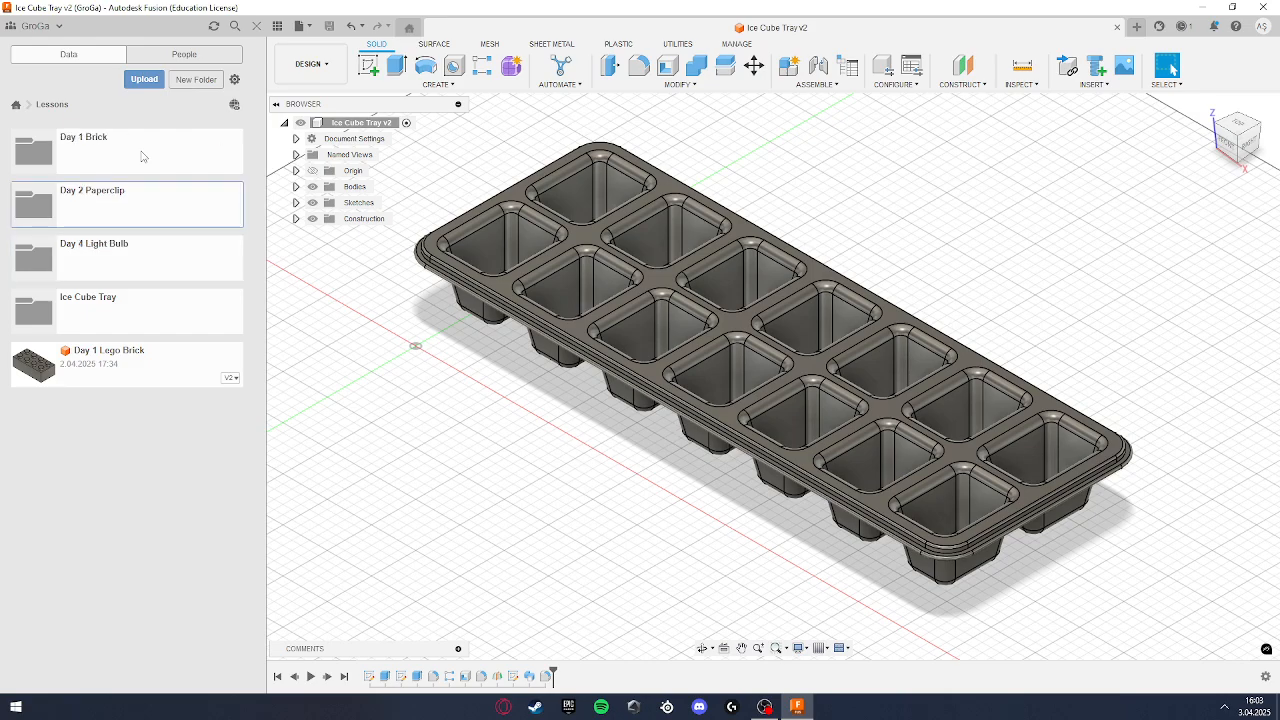
Step: Start a new design and create a solid cylinder centred on the origin on the ground plane, 30 mm in diameter and 40 mm high
{"action": "left_click", "coordinate": [1136, 27]}
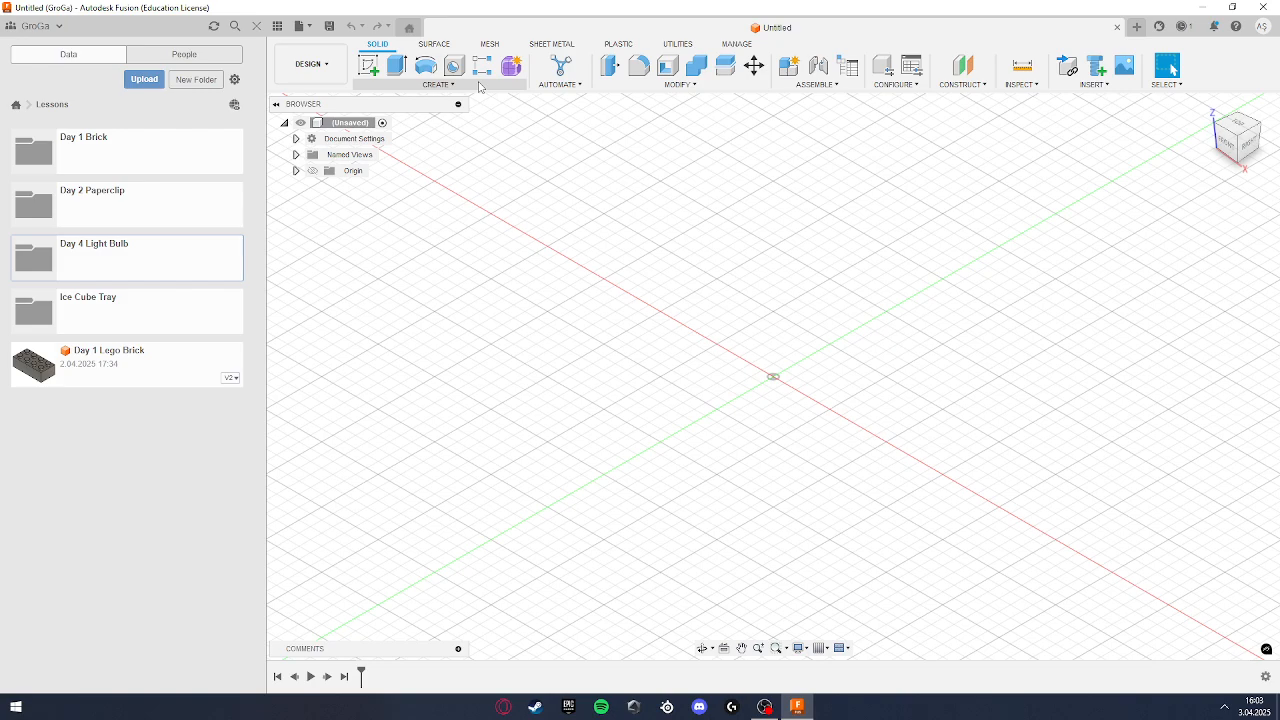
{"action": "left_click", "coordinate": [257, 26]}
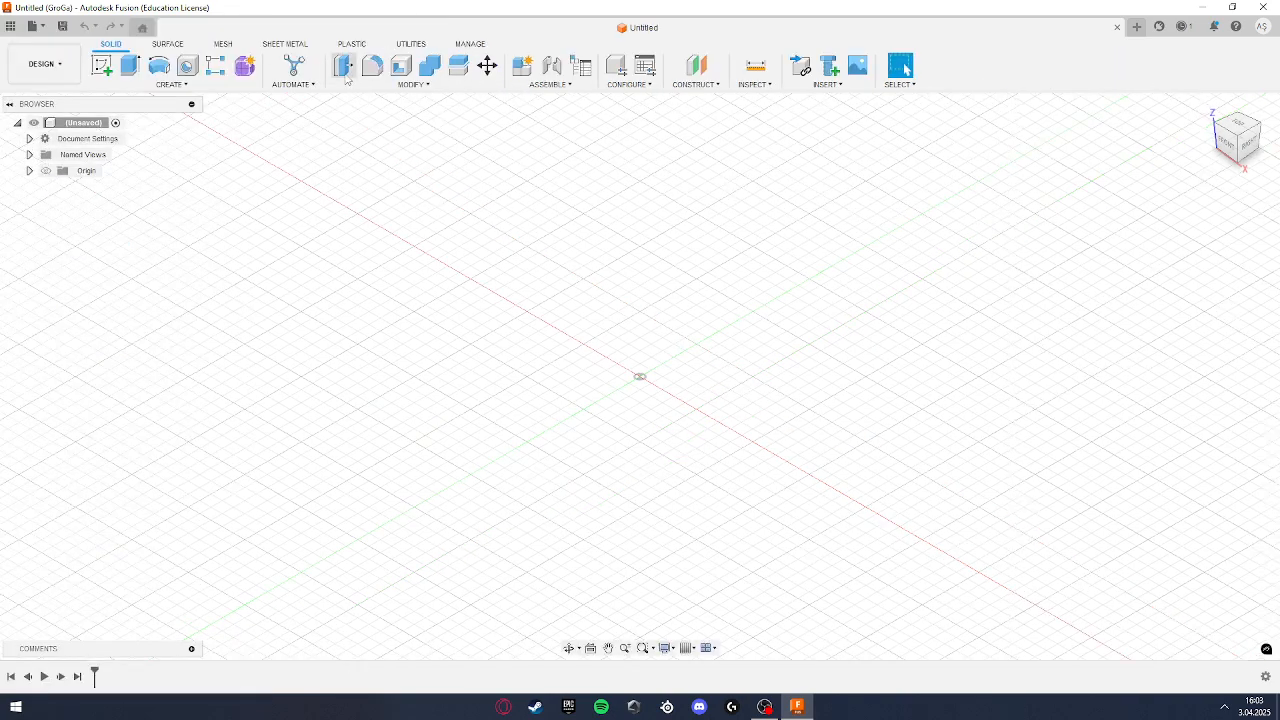
{"action": "left_click", "coordinate": [182, 86]}
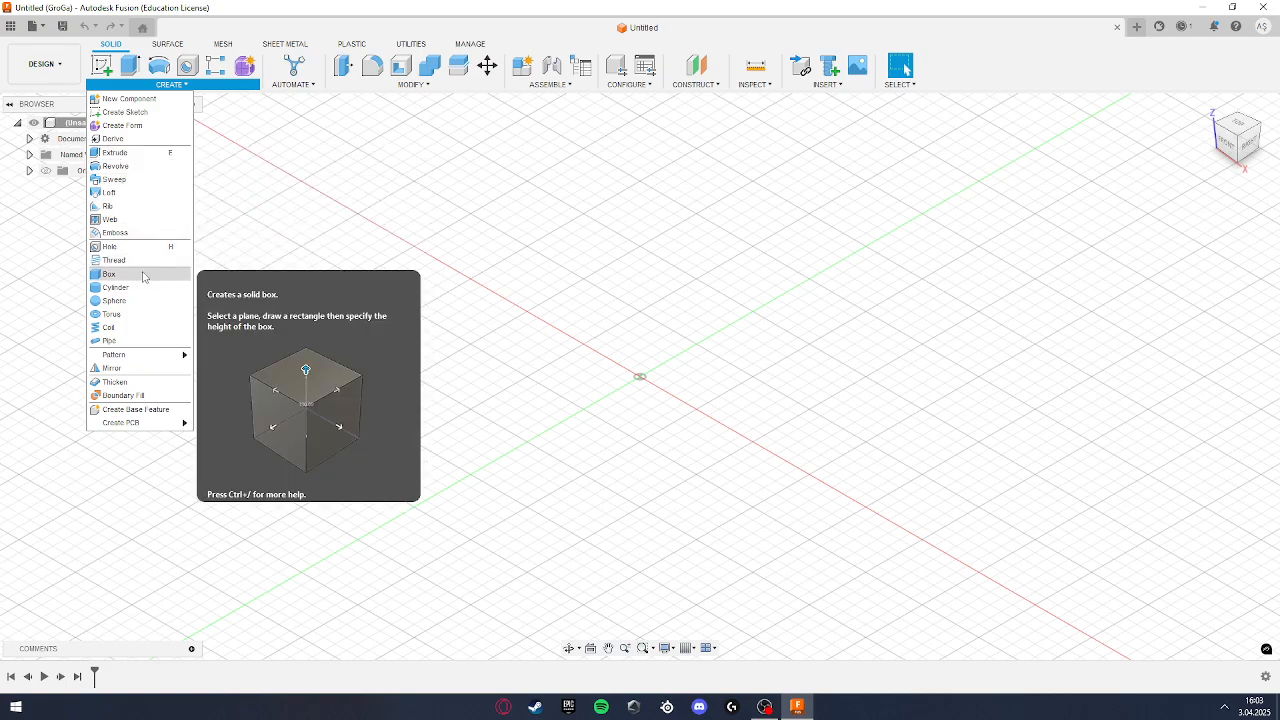
{"action": "left_click", "coordinate": [139, 288]}
{"action": "left_click", "coordinate": [690, 360]}
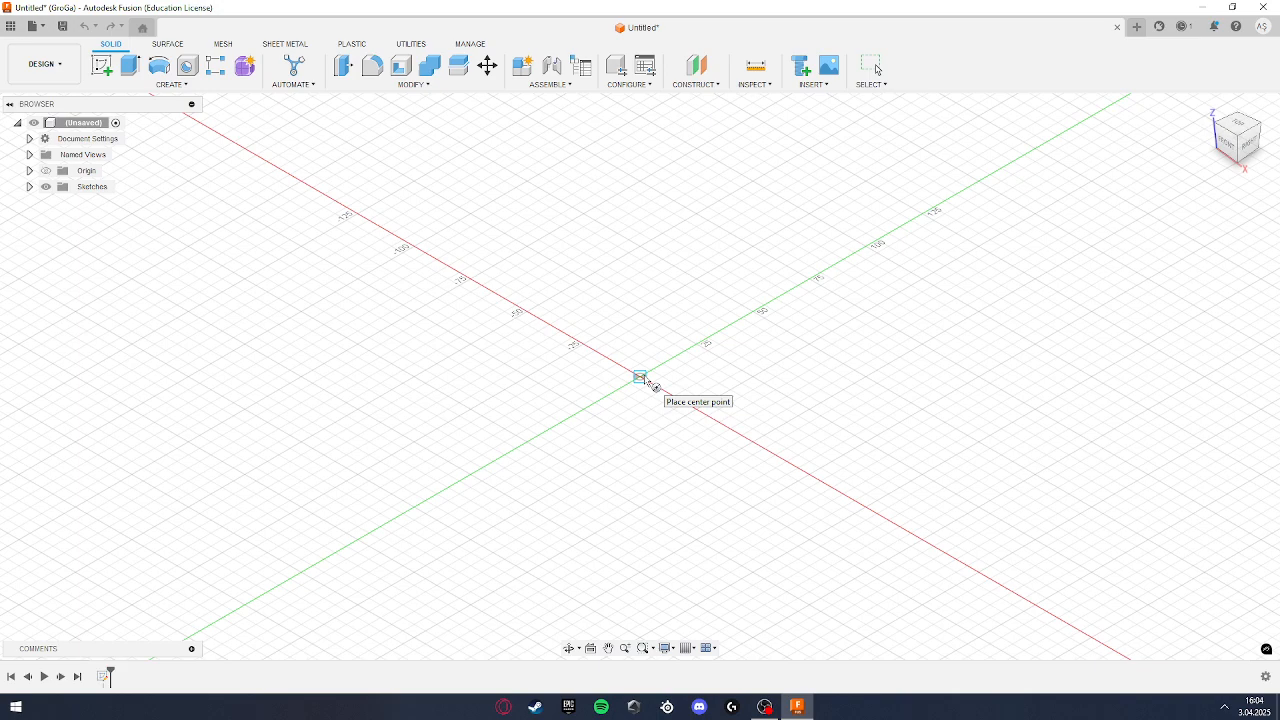
{"action": "left_click", "coordinate": [641, 377]}
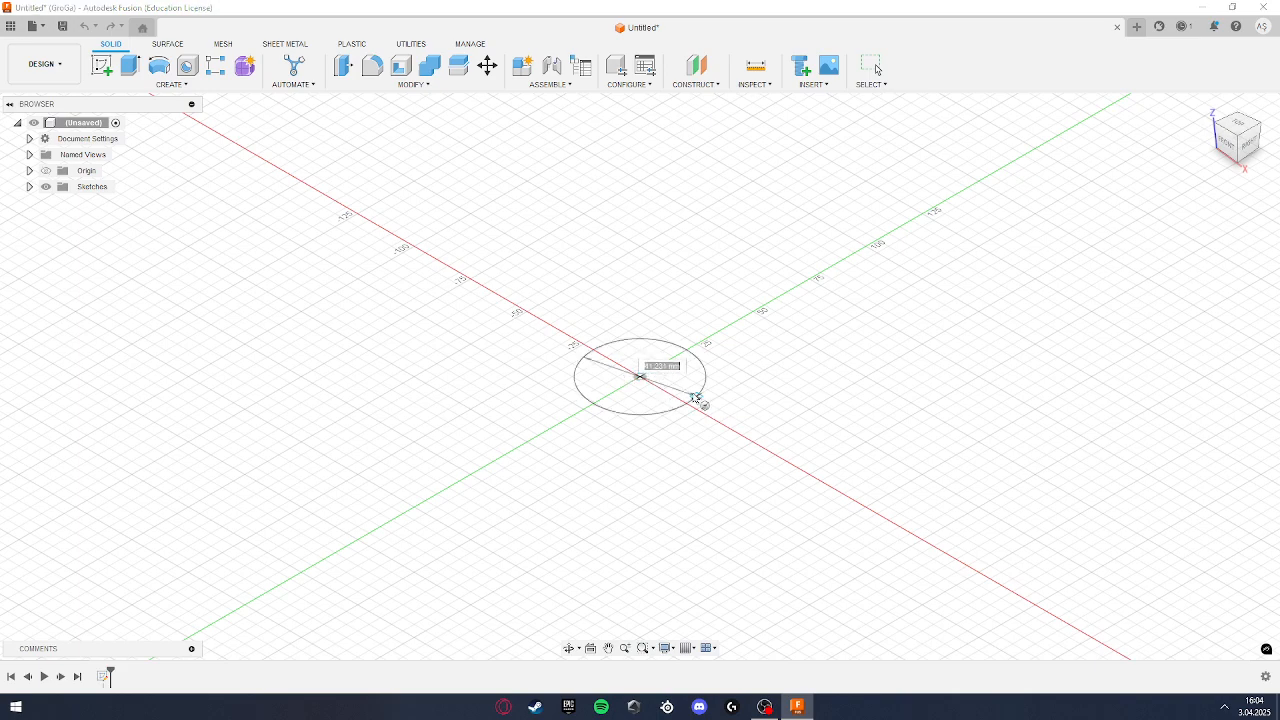
{"action": "type", "text": "30"}
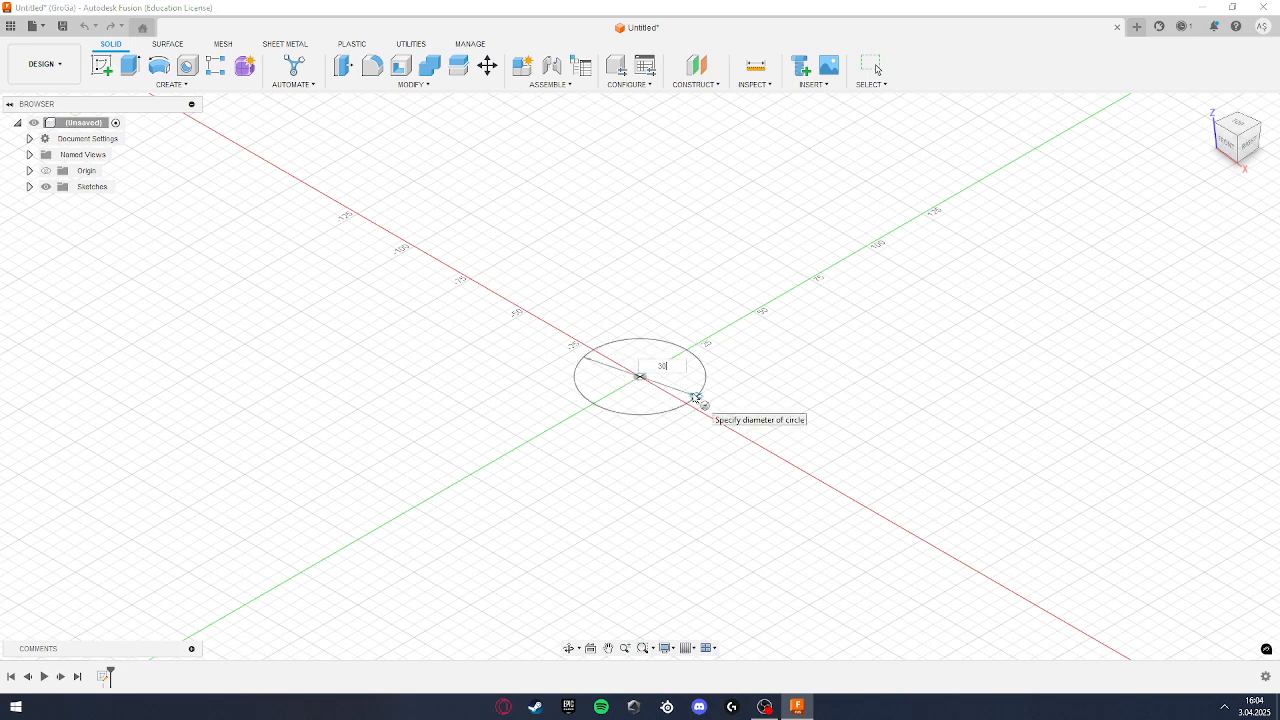
{"action": "key", "text": "Return"}
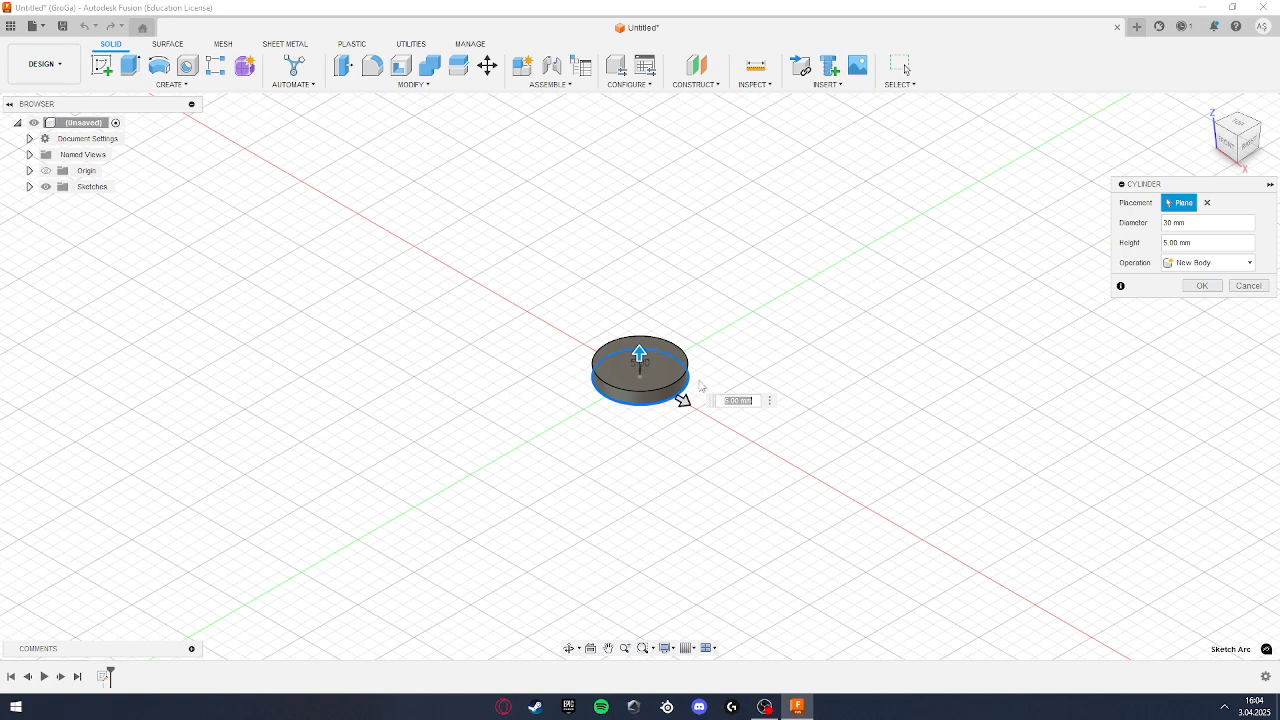
{"action": "type", "text": "40"}
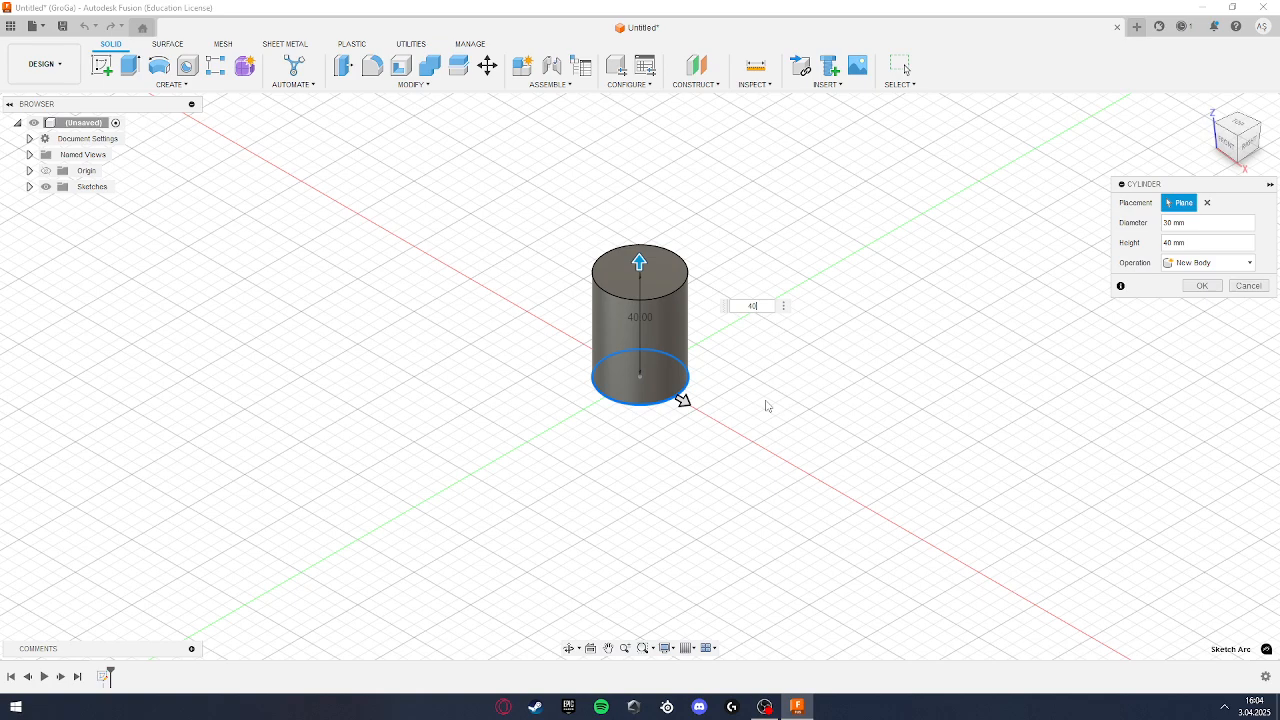
{"action": "key", "text": "Return"}
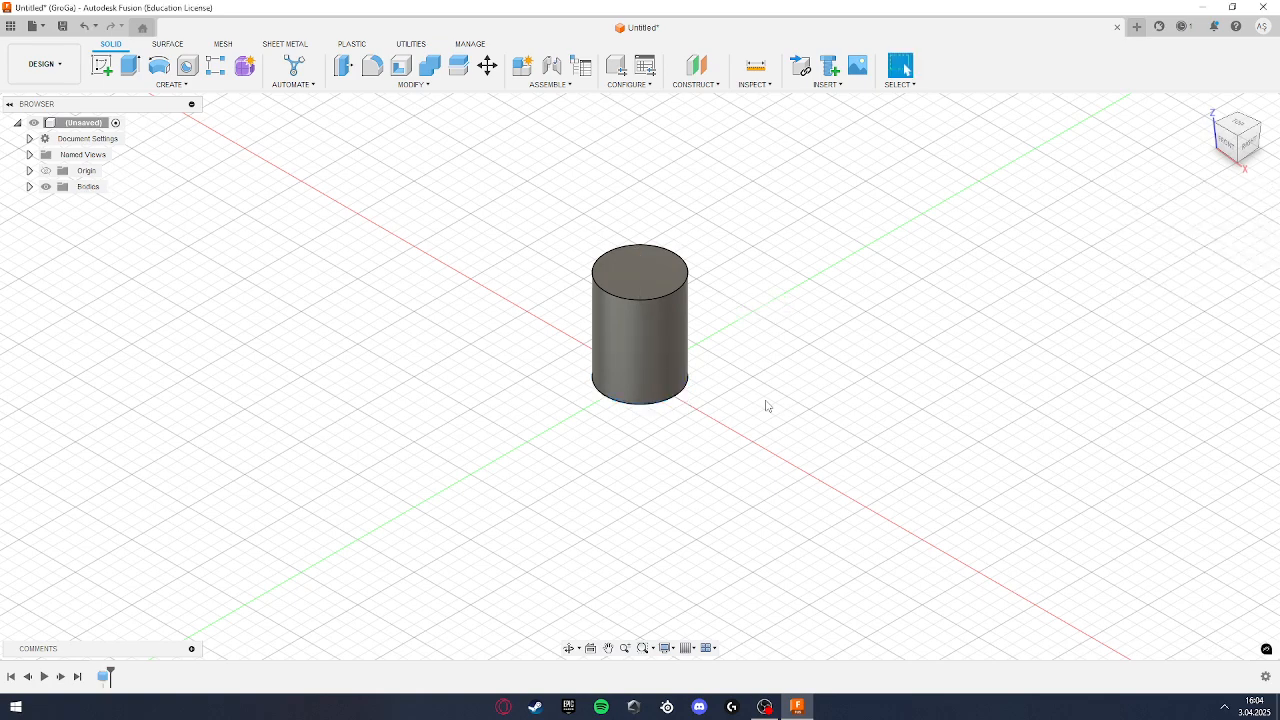
Step: Create a sketch on the XZ origin plane, viewing the cylinder from the front
{"action": "left_click", "coordinate": [1228, 143]}
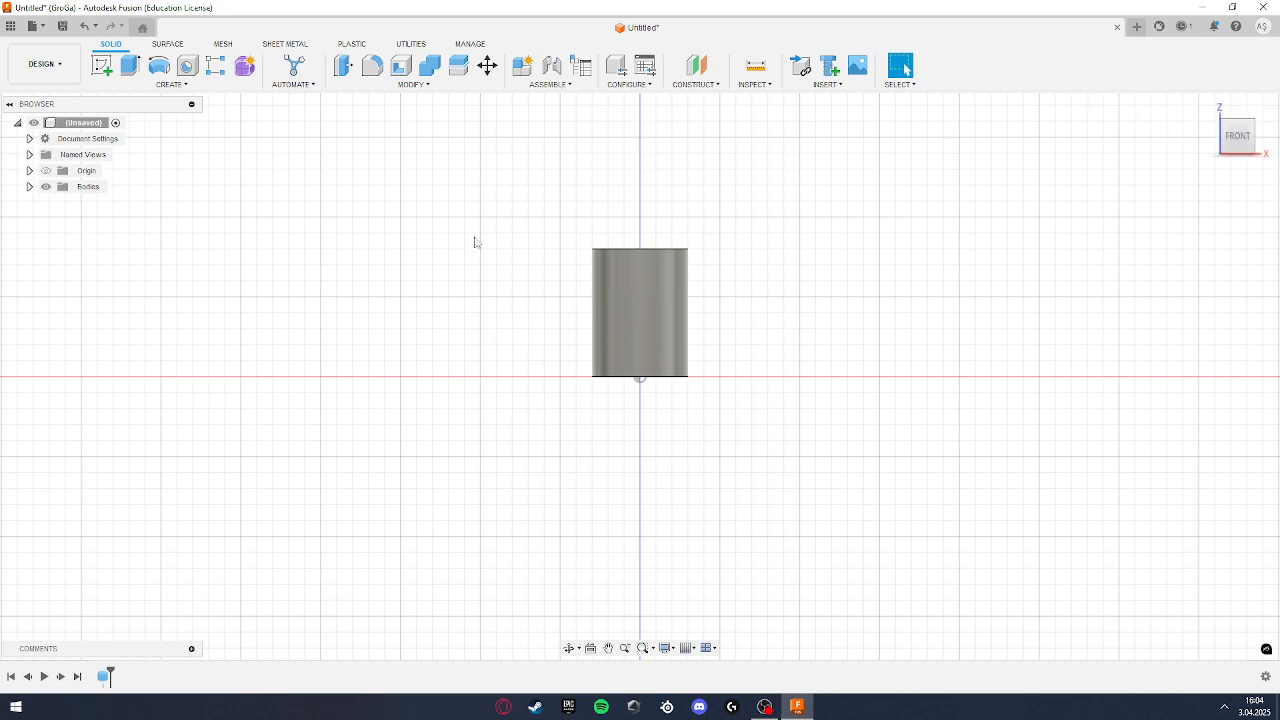
{"action": "scroll", "coordinate": [640, 342], "scroll_direction": "up", "scroll_amount": 3}
{"action": "scroll", "coordinate": [783, 344], "scroll_direction": "up", "scroll_amount": 3}
{"action": "middle_click_drag", "start_coordinate": [793, 291], "coordinate": [885, 389]}
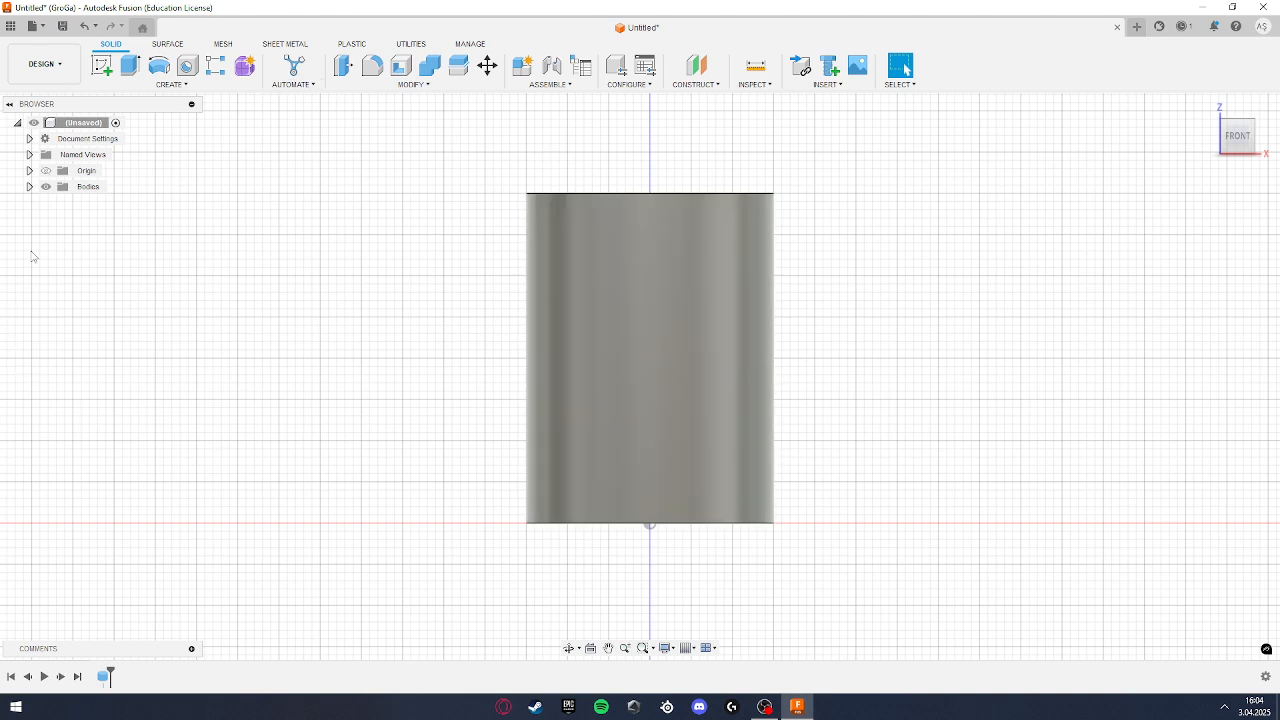
{"action": "left_click", "coordinate": [30, 186]}
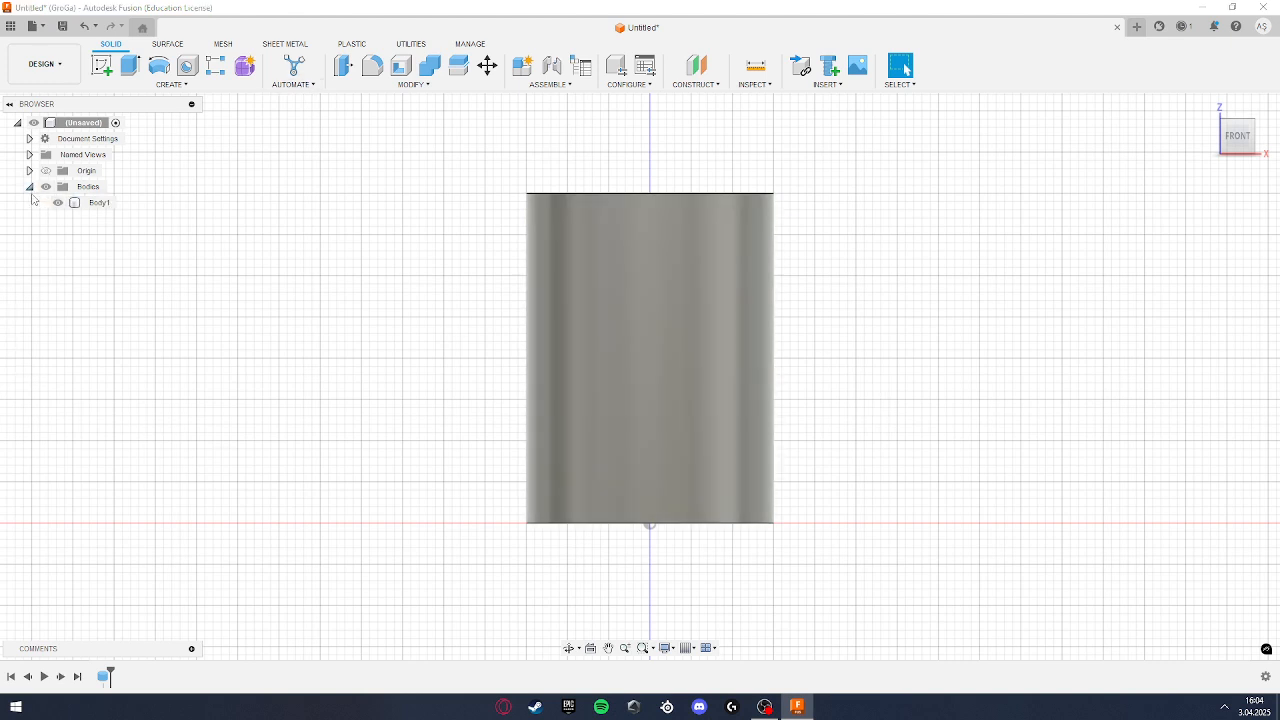
{"action": "left_click", "coordinate": [30, 187]}
{"action": "left_click", "coordinate": [30, 171]}
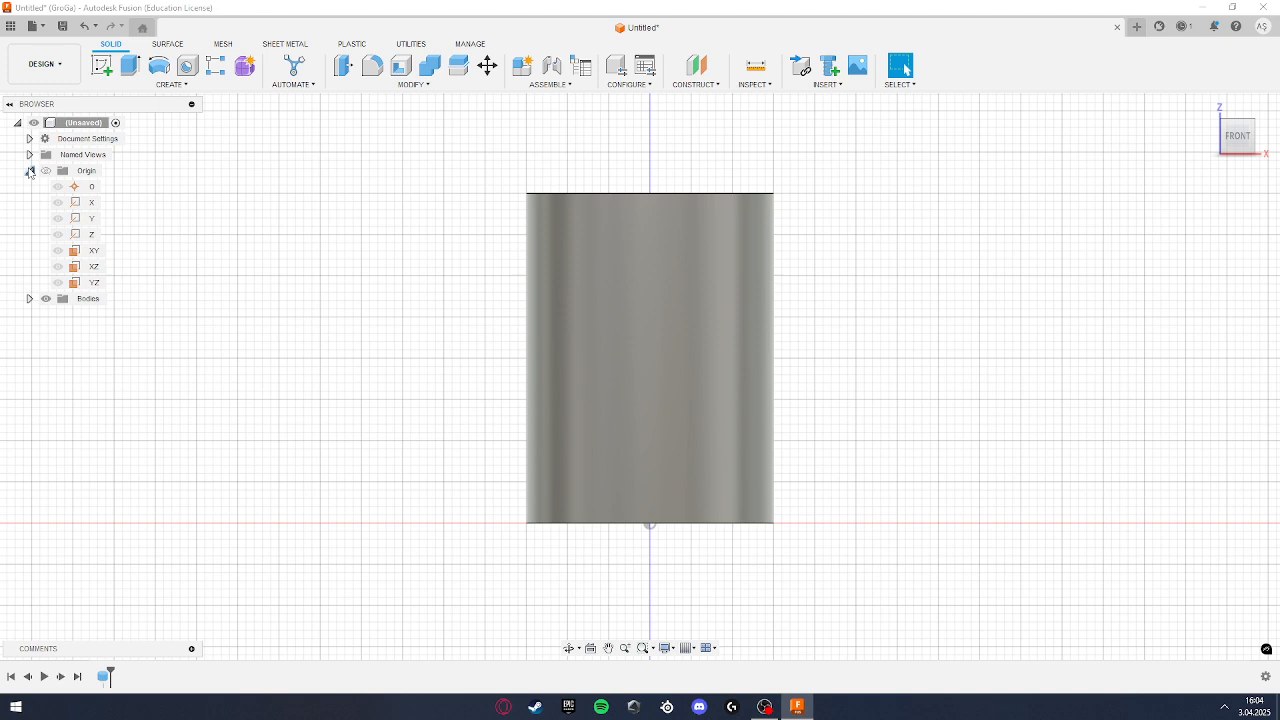
{"action": "left_click", "coordinate": [93, 267]}
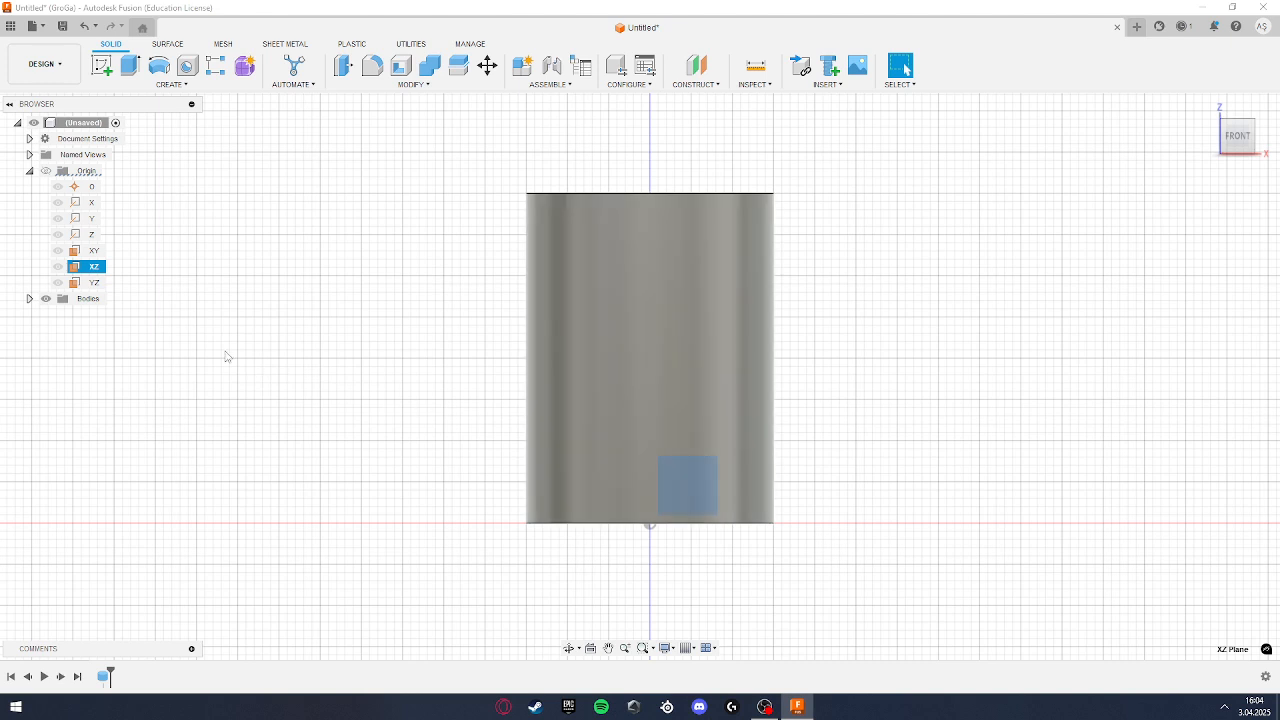
{"action": "right_click", "coordinate": [97, 268]}
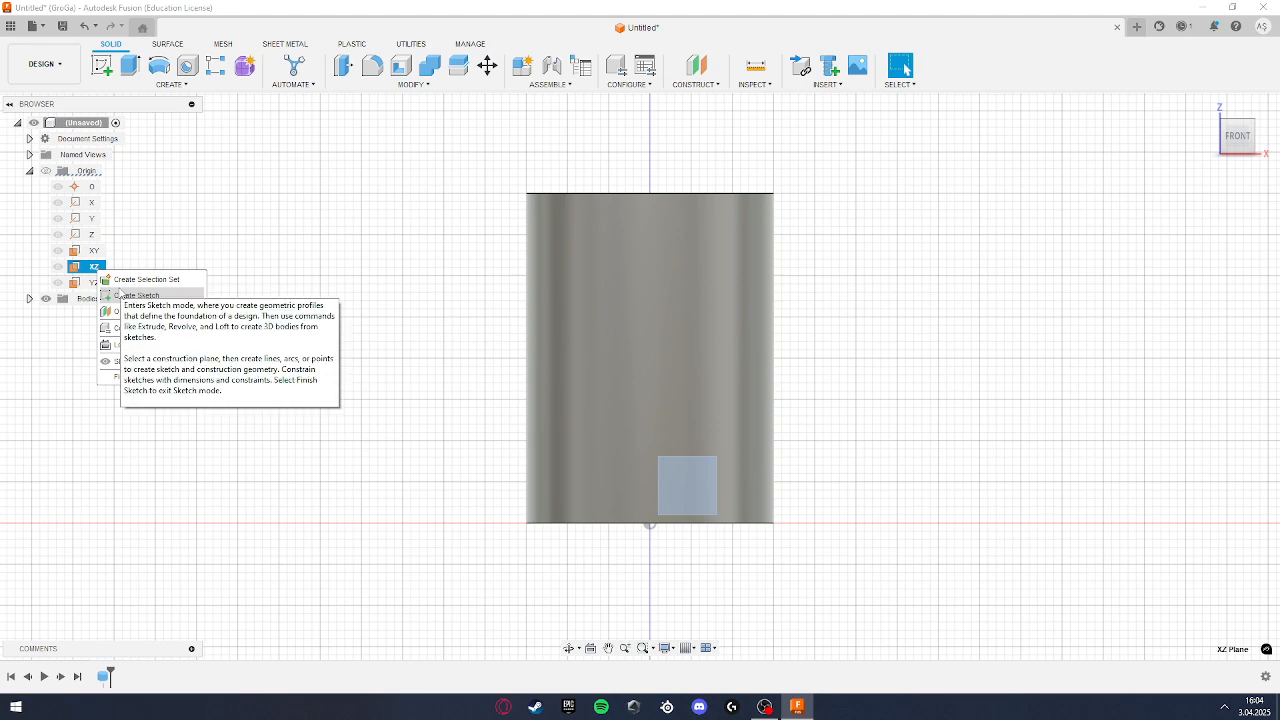
{"action": "left_click", "coordinate": [124, 295]}
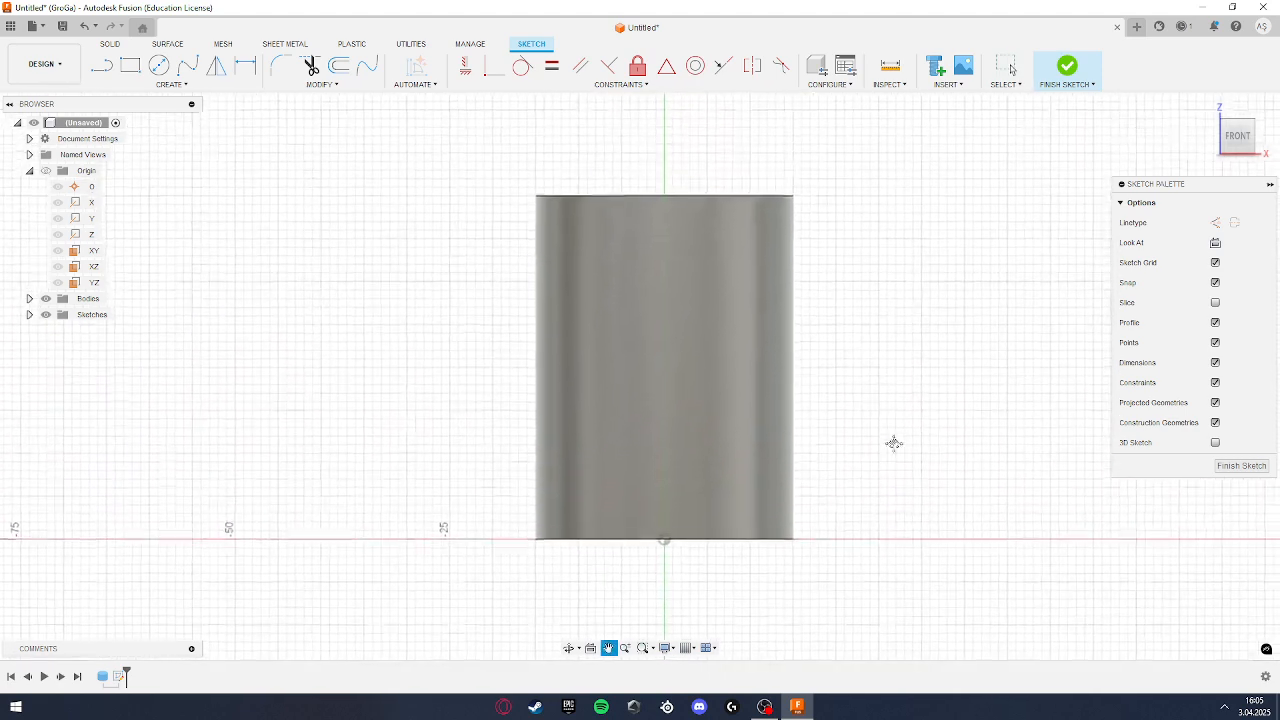
Step: Intersect the cylinder's top circular edge with the sketch plane to bring its two end points into the sketch
{"action": "left_click", "coordinate": [171, 84]}
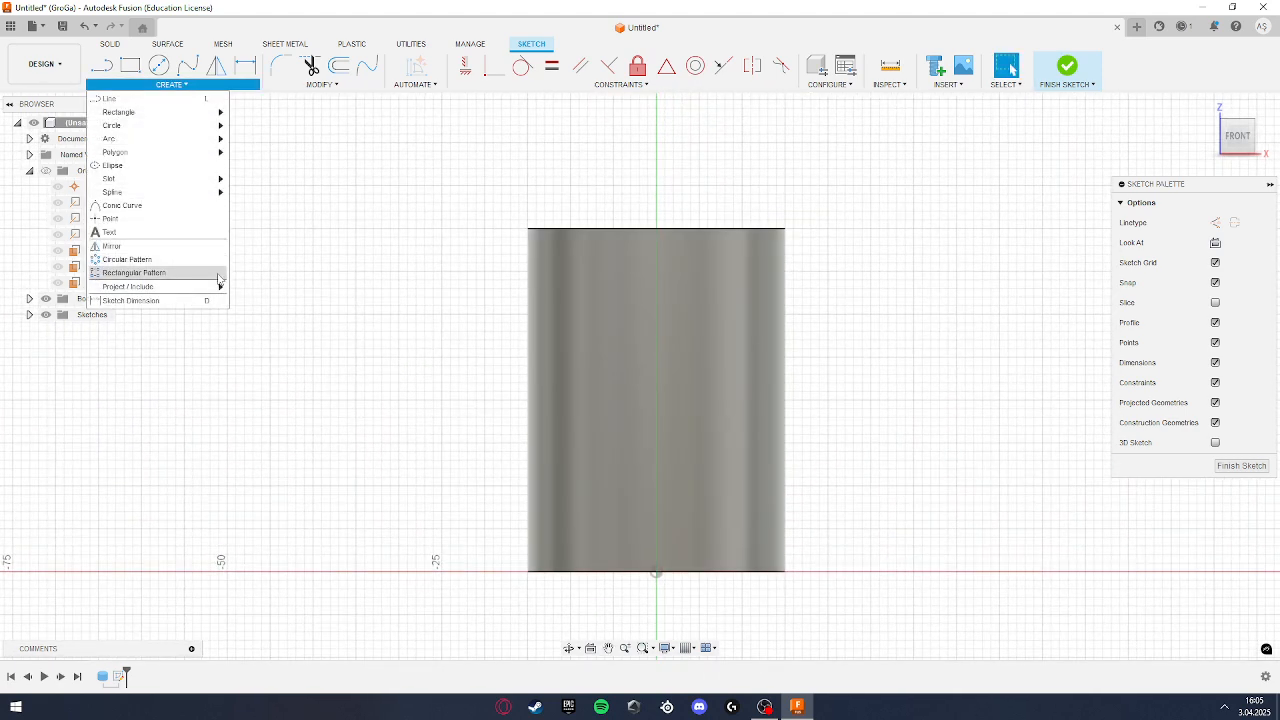
{"action": "mouse_move", "coordinate": [222, 287]}
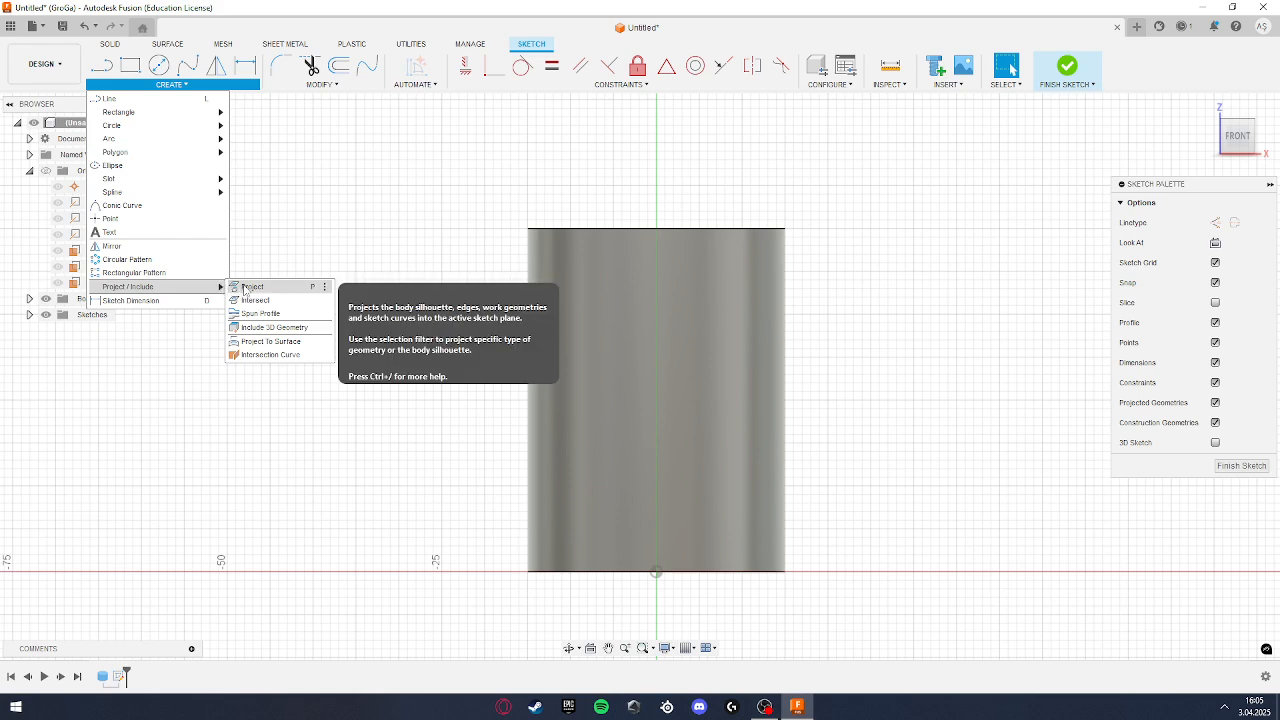
{"action": "left_click", "coordinate": [258, 302]}
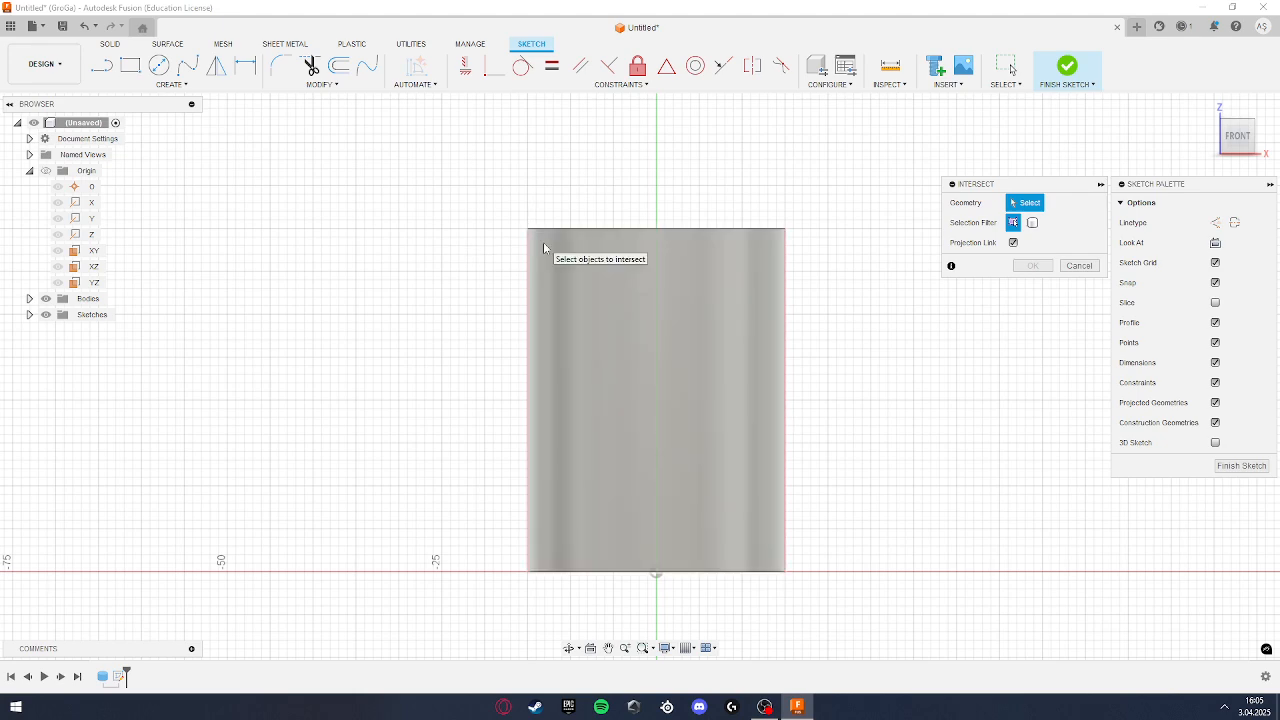
{"action": "left_click", "coordinate": [552, 267]}
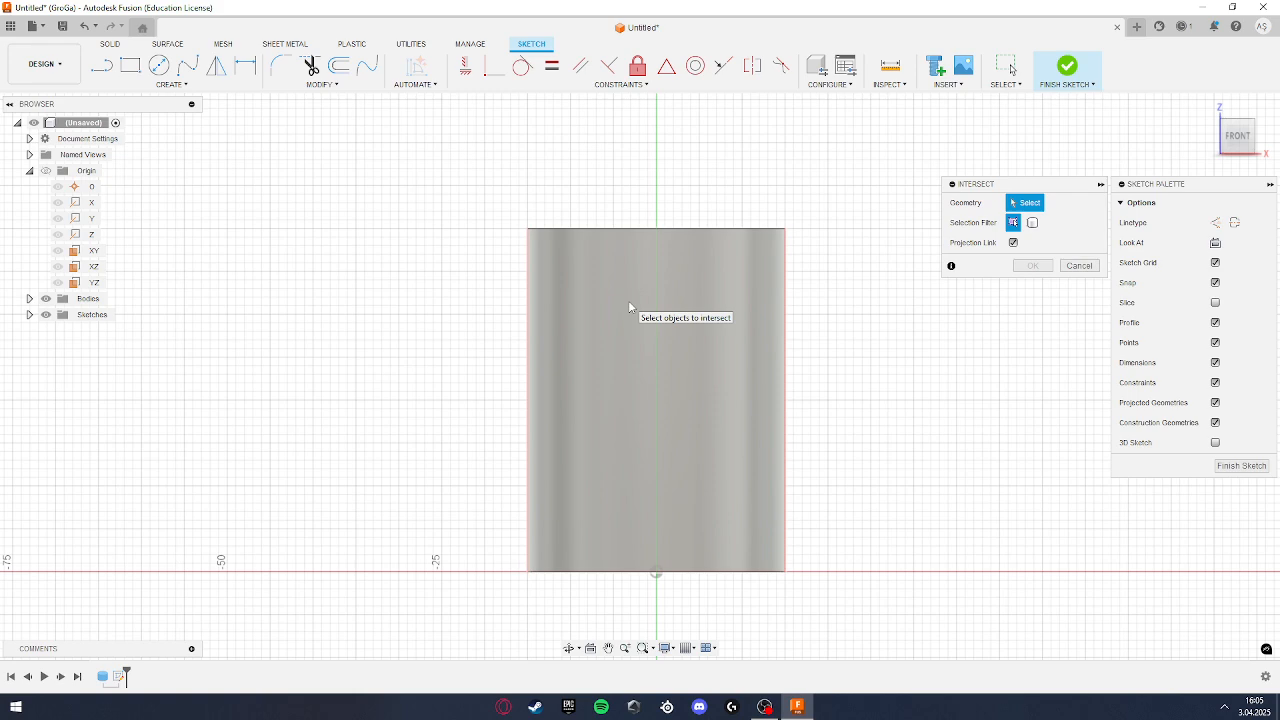
{"action": "left_click", "coordinate": [664, 230]}
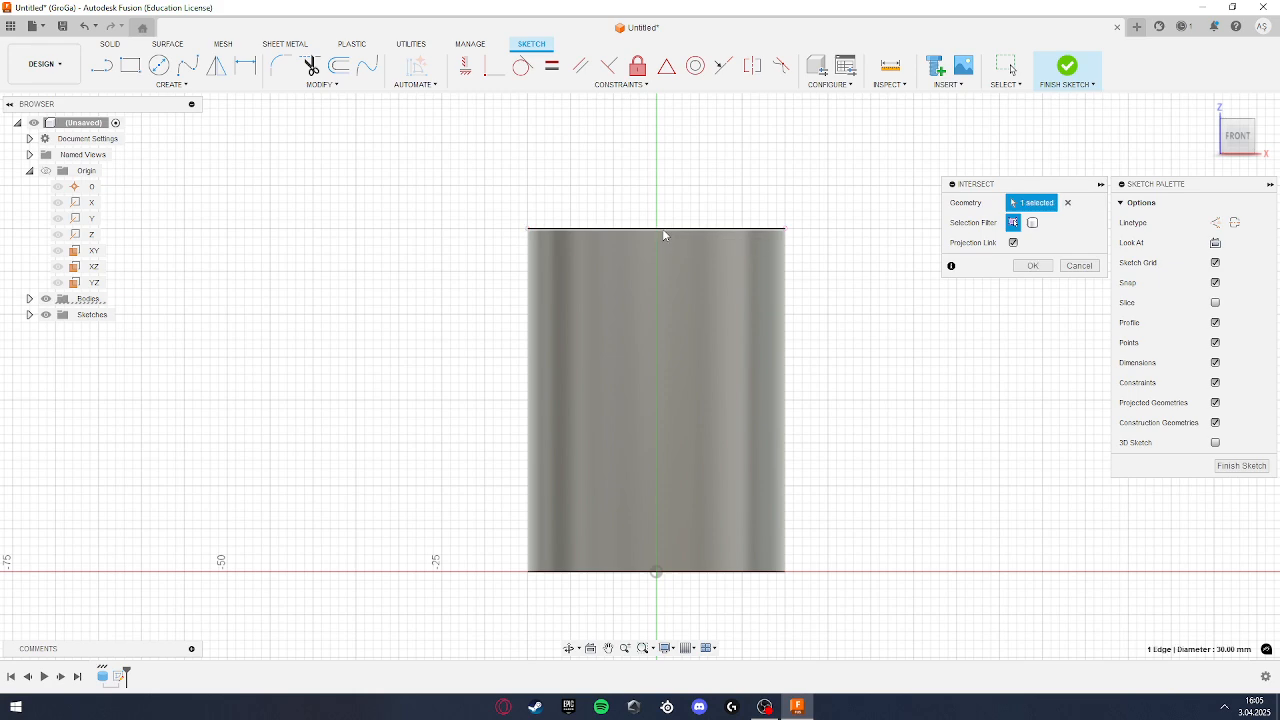
{"action": "left_click", "coordinate": [1038, 268]}
Step: Draw a horizontal line across the cylinder's top between the two intersected edge points
{"action": "scroll", "coordinate": [520, 228], "scroll_direction": "up", "scroll_amount": 3}
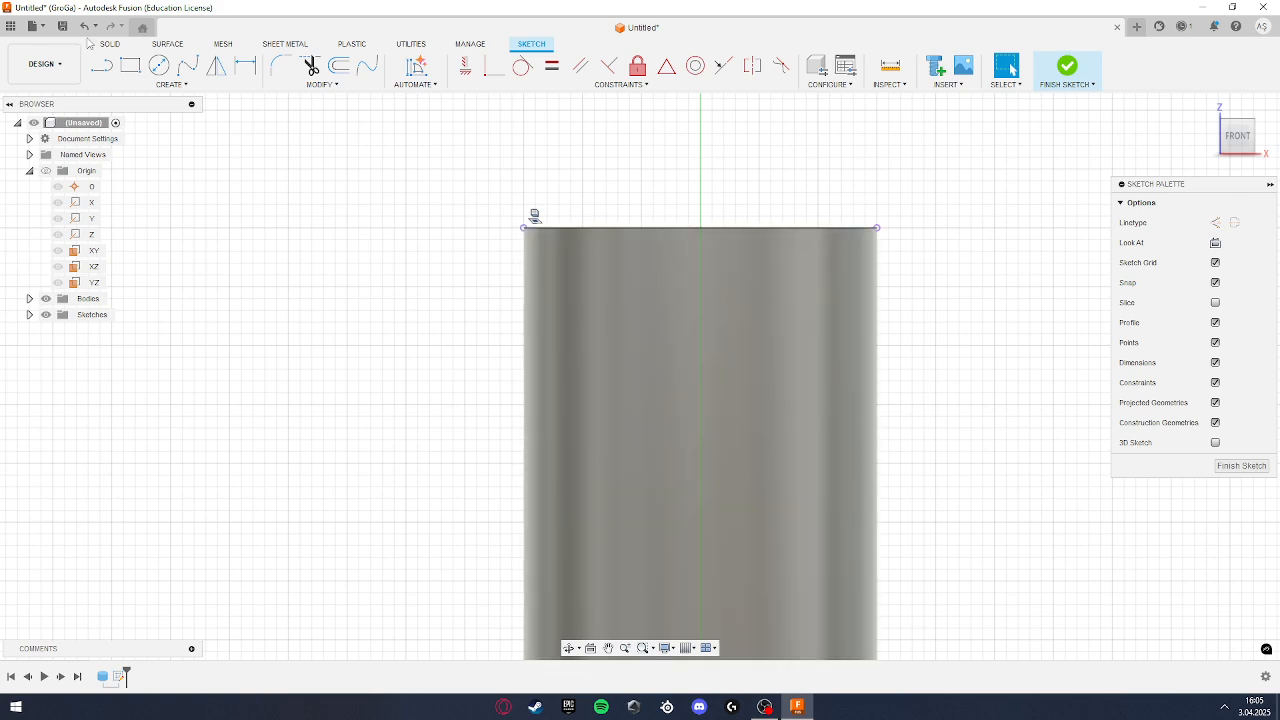
{"action": "key", "text": "l"}
{"action": "left_click", "coordinate": [521, 230]}
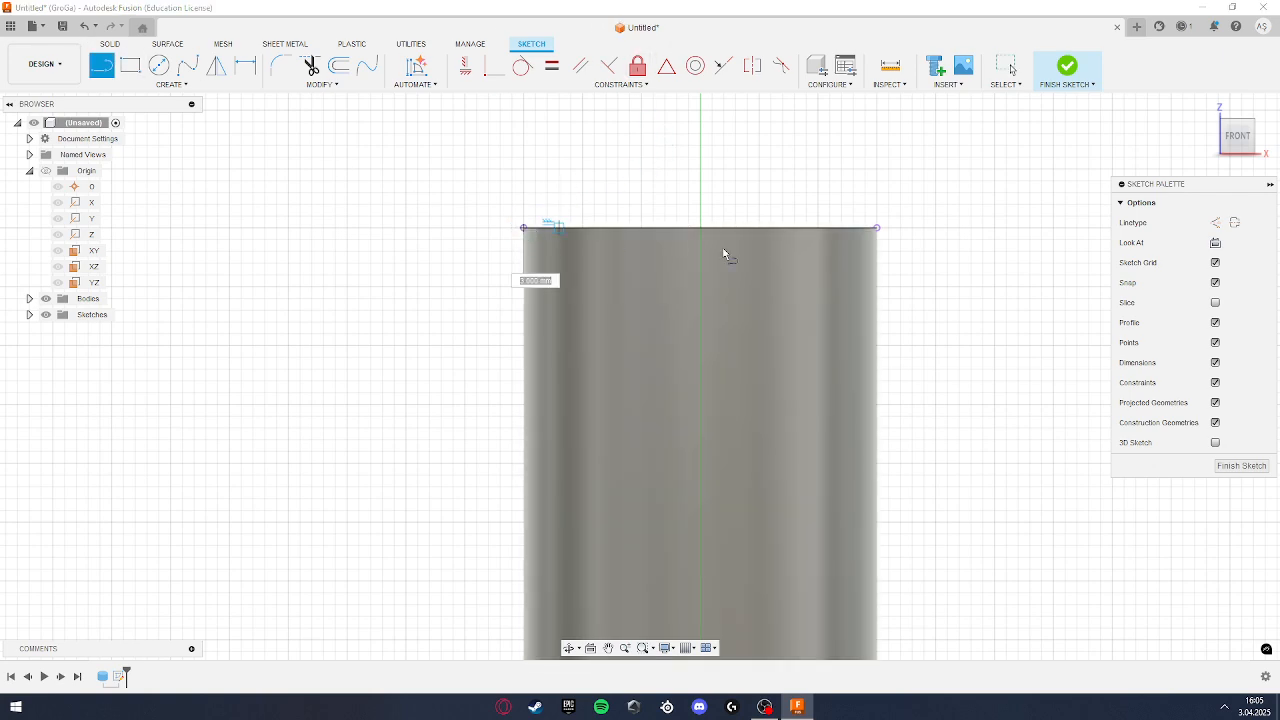
{"action": "left_click", "coordinate": [877, 228]}
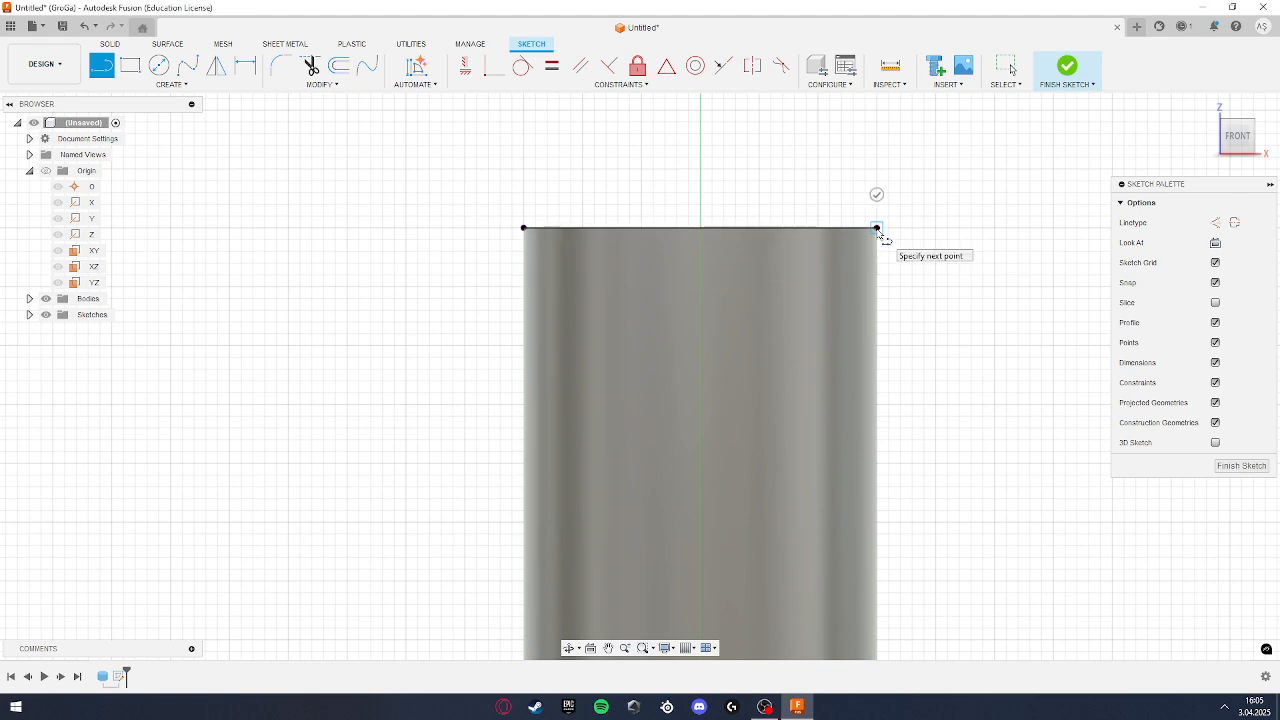
{"action": "key", "text": "Escape"}
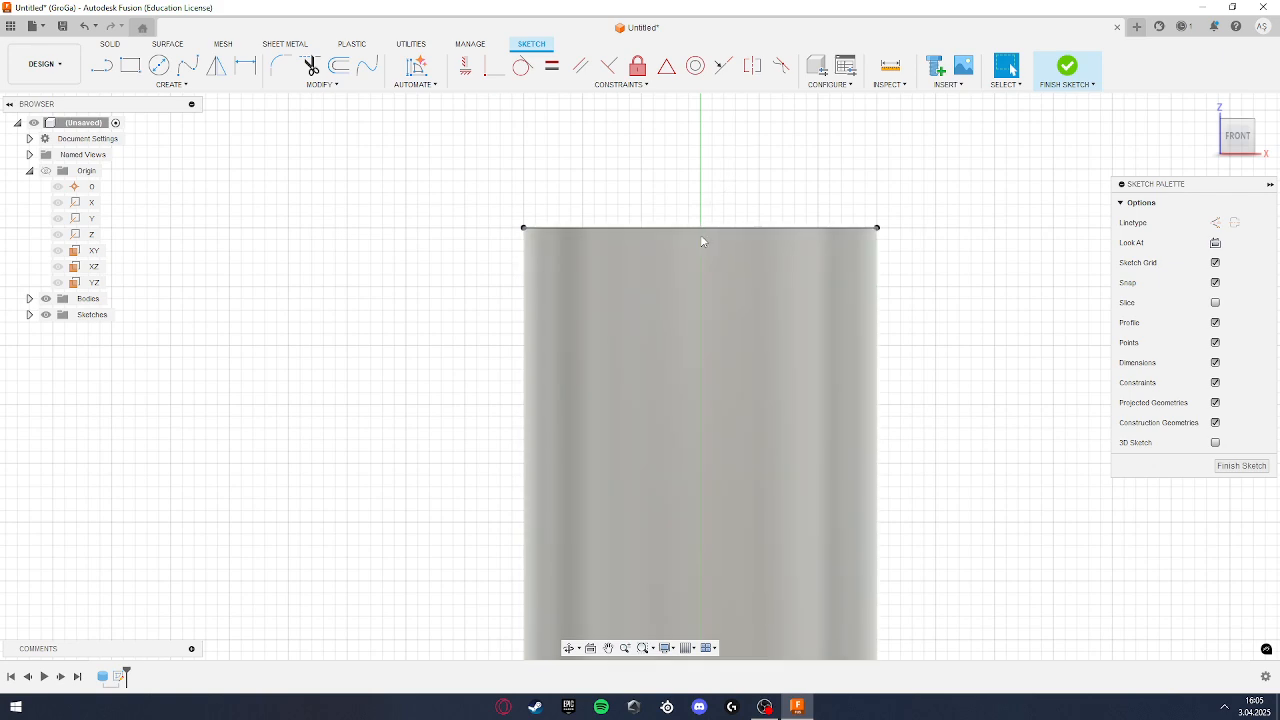
Step: Draw a 20 mm vertical line upward from the midpoint of the cylinder's top line
{"action": "left_click", "coordinate": [100, 66]}
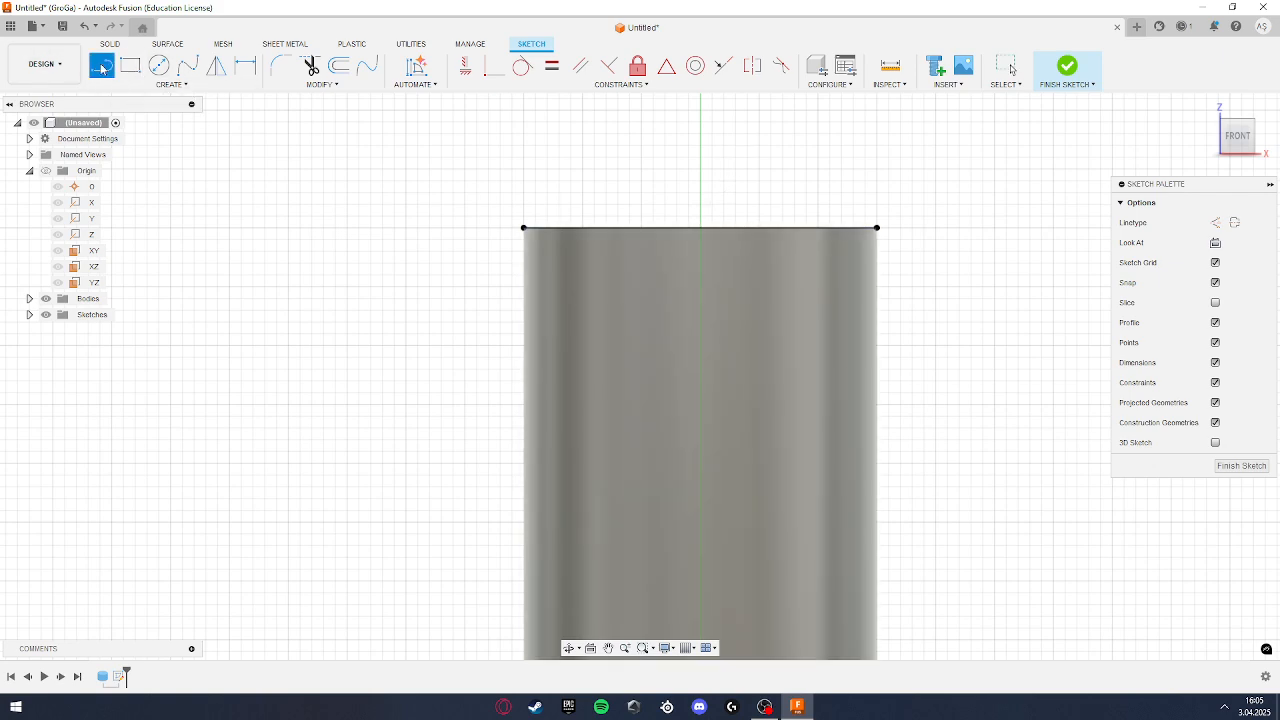
{"action": "left_click", "coordinate": [701, 220]}
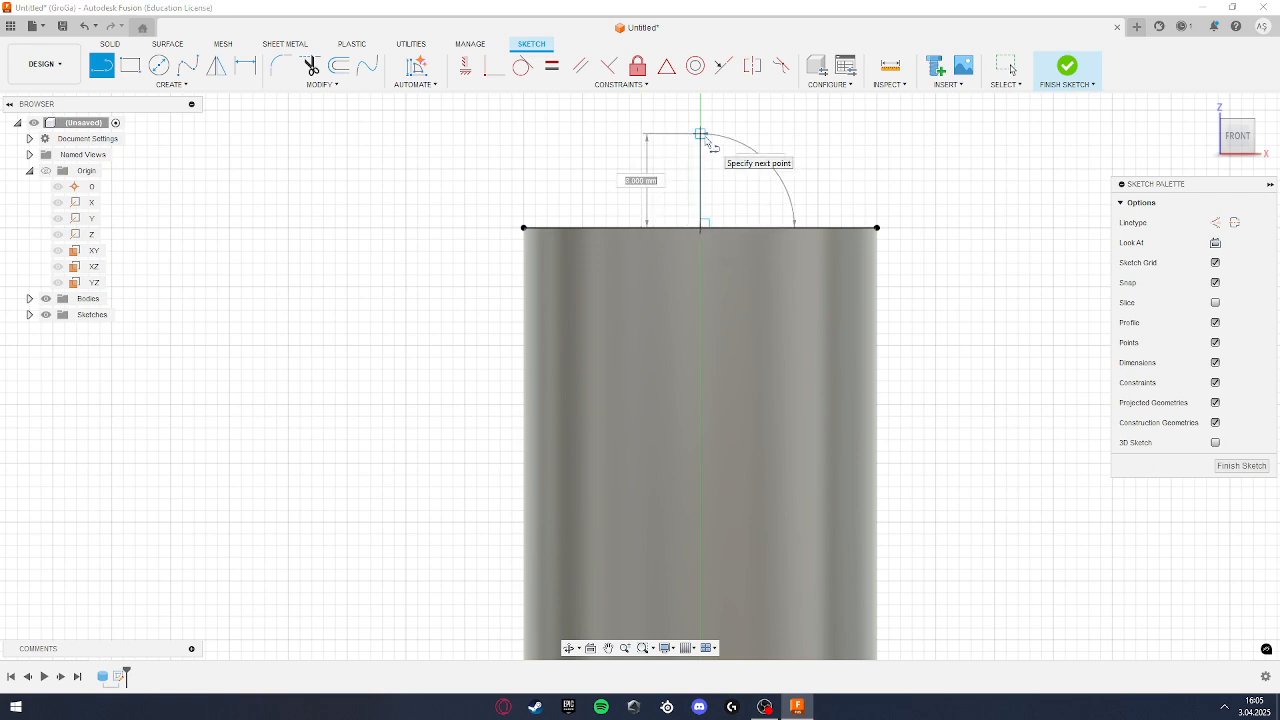
{"action": "key", "text": "Tab"}
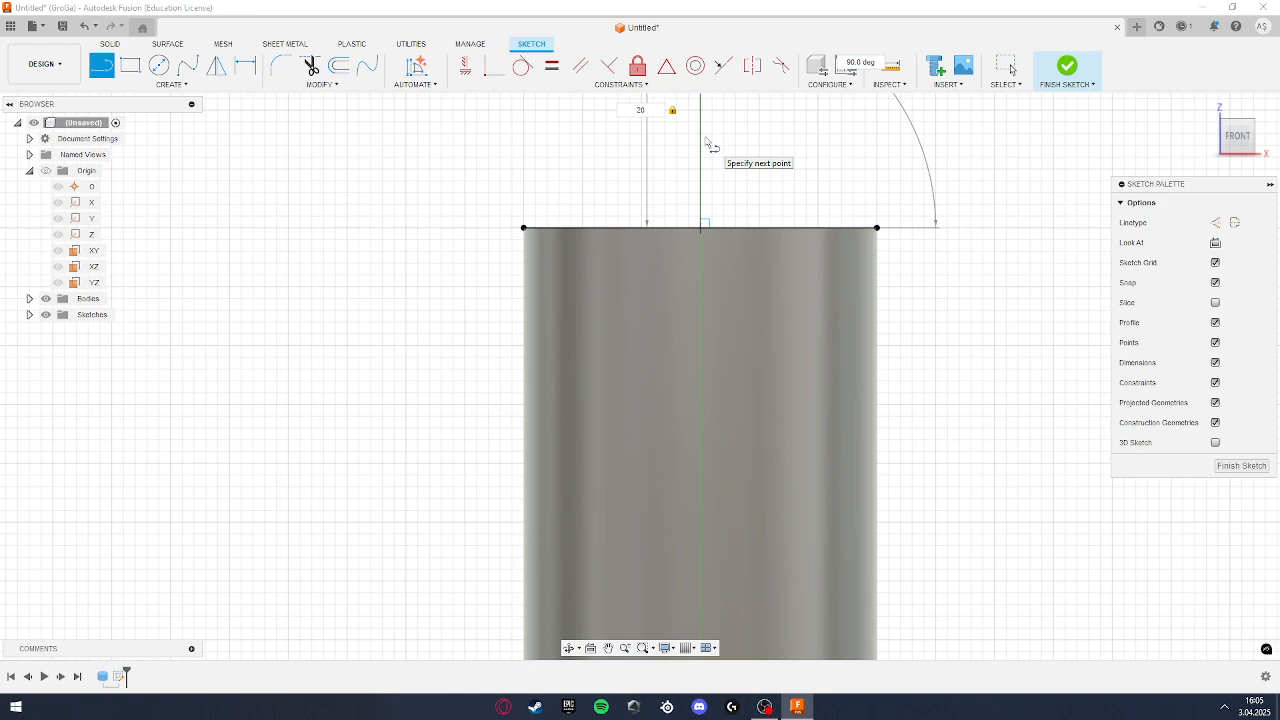
{"action": "key", "text": "Return"}
{"action": "key", "text": "Escape"}
{"action": "scroll", "coordinate": [841, 231], "scroll_direction": "down", "scroll_amount": 3}
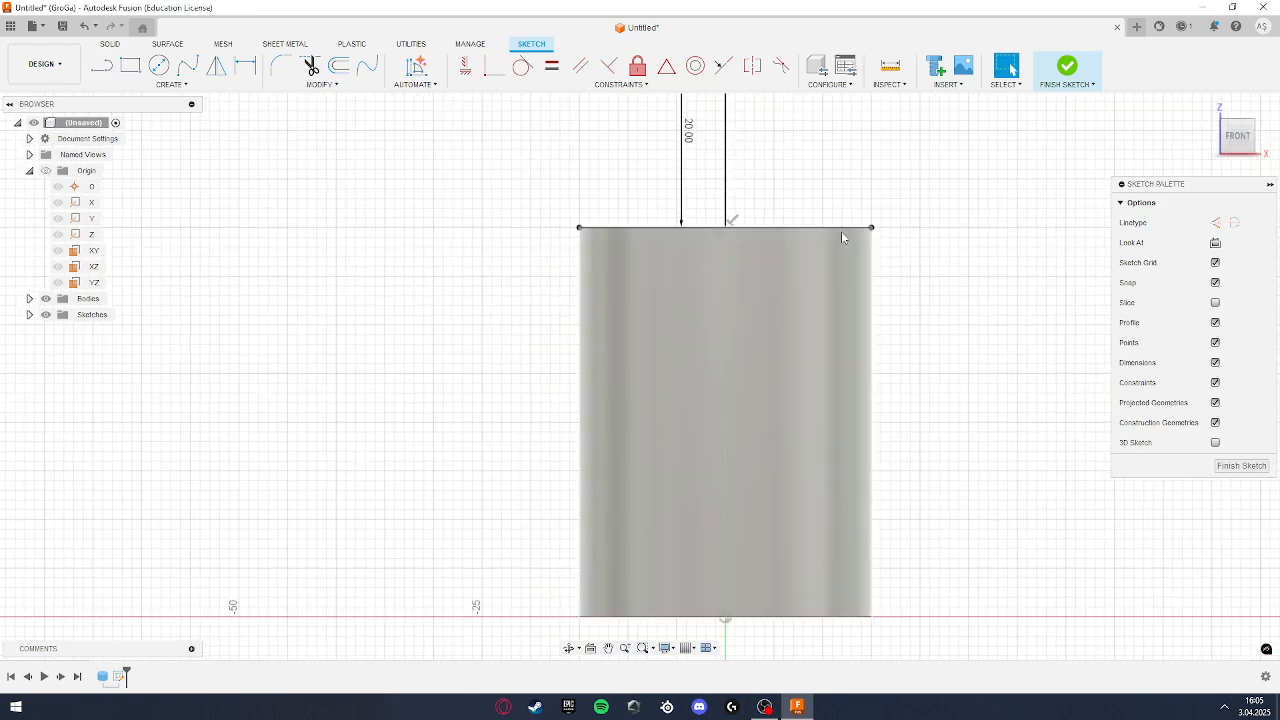
Step: Convert the 20 mm vertical line above the cylinder to a construction line
{"action": "middle_click_drag", "start_coordinate": [916, 155], "coordinate": [820, 371]}
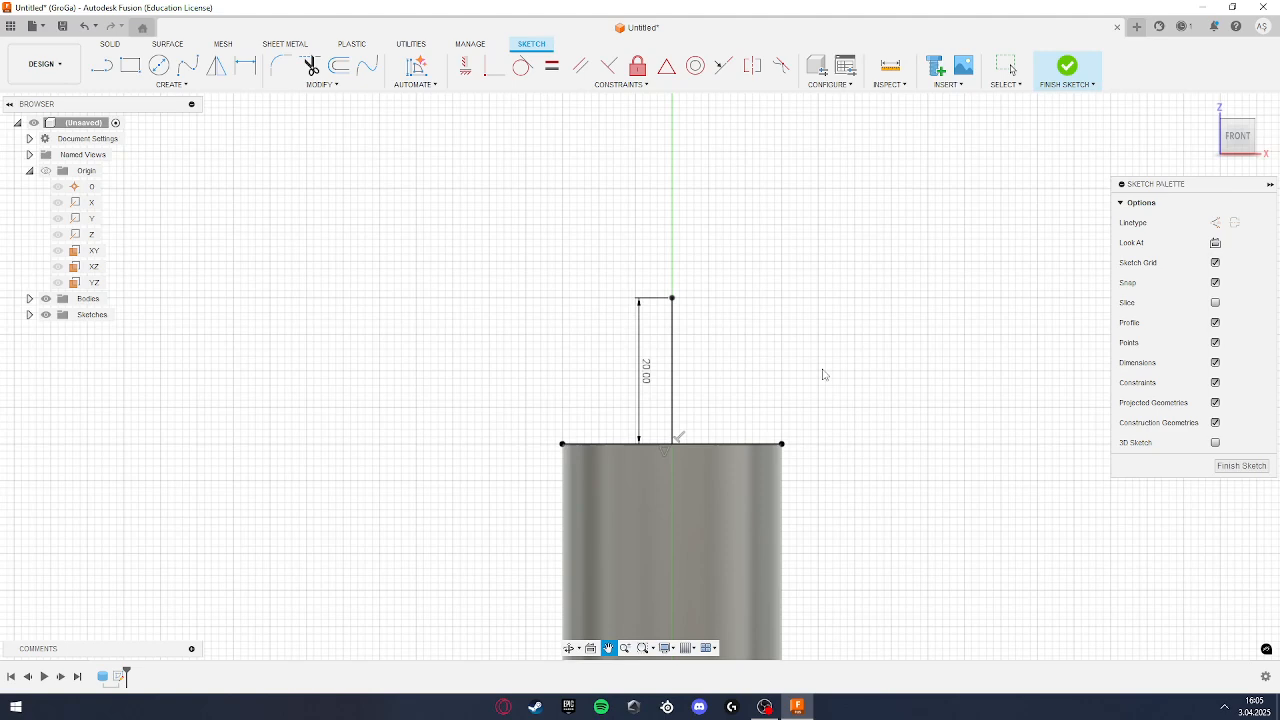
{"action": "left_click", "coordinate": [674, 358]}
{"action": "left_click", "coordinate": [1213, 222]}
{"action": "scroll", "coordinate": [877, 363], "scroll_direction": "down", "scroll_amount": 2}
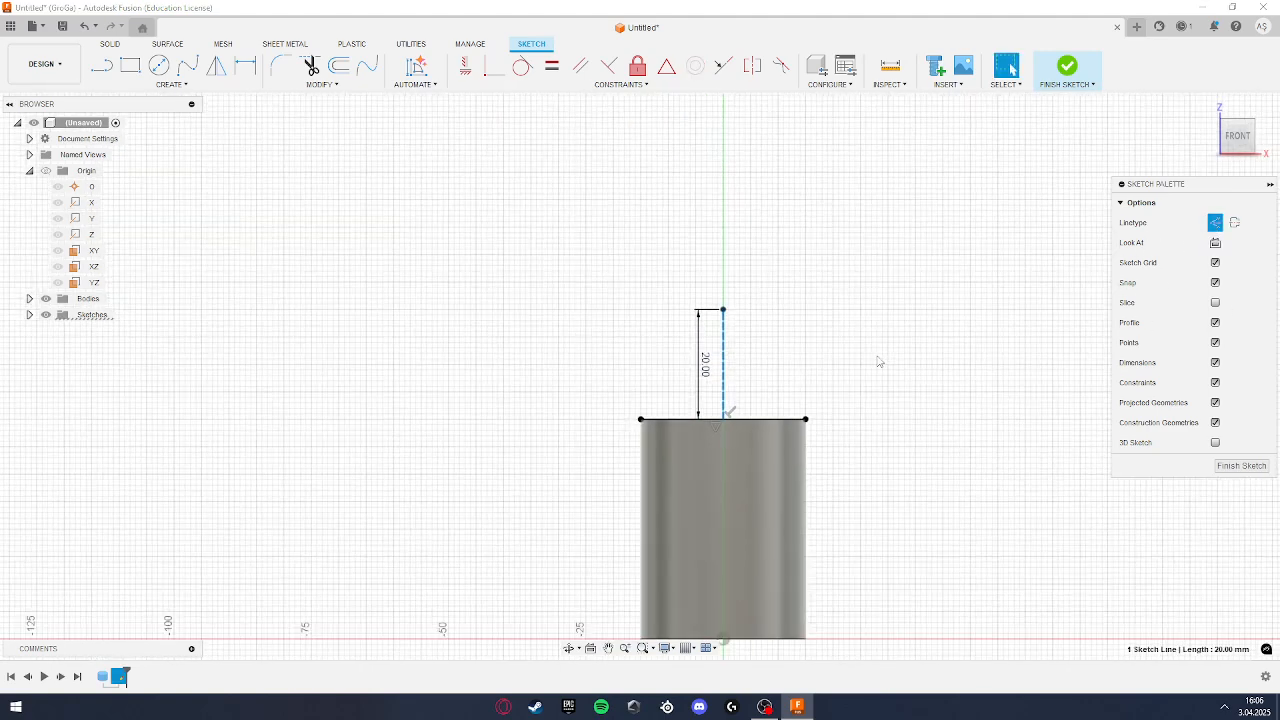
{"action": "scroll", "coordinate": [768, 309], "scroll_direction": "up", "scroll_amount": 3}
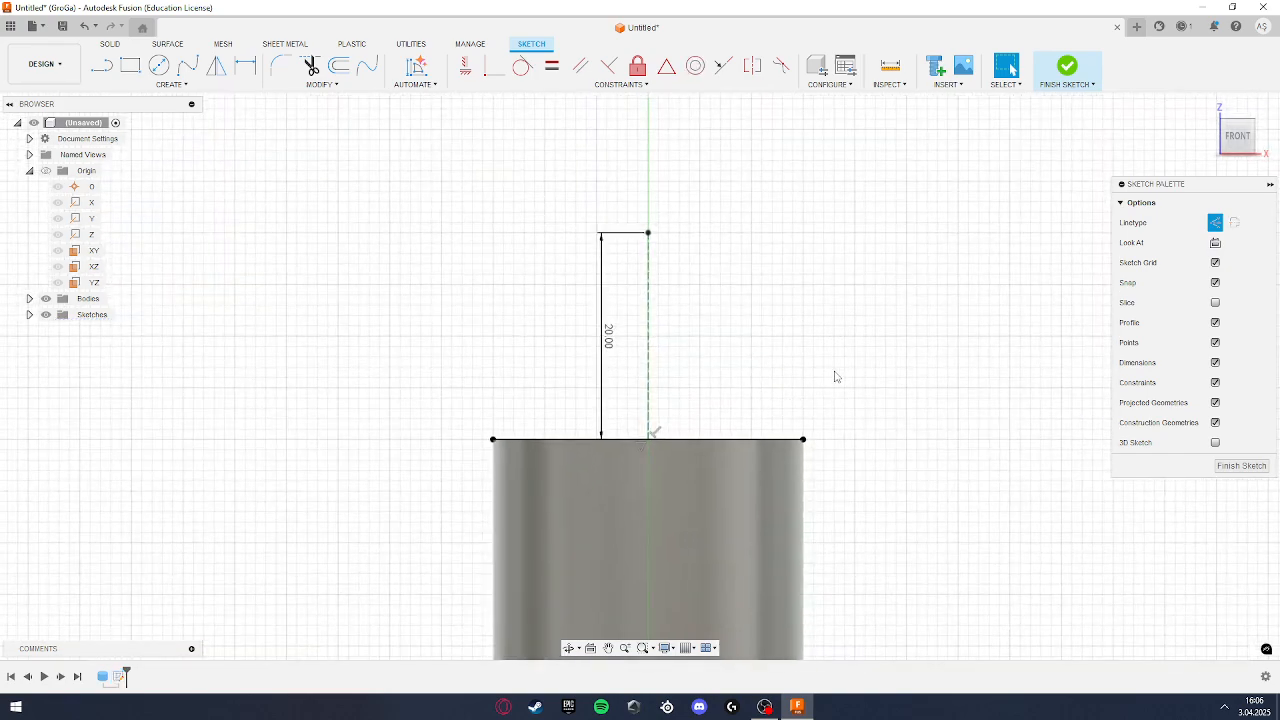
Step: Try to add a 61 mm diameter sphere near the construction line's upper end, joined to the cylinder
{"action": "left_click", "coordinate": [106, 44]}
{"action": "left_click", "coordinate": [165, 85]}
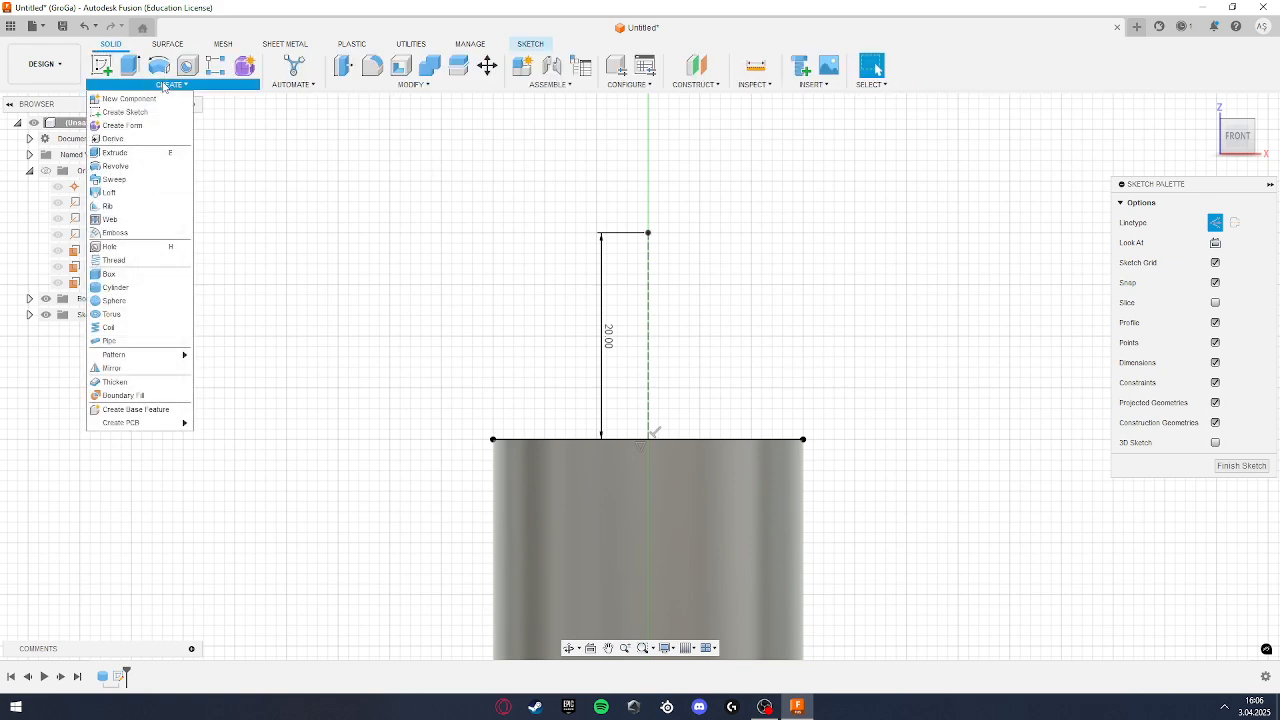
{"action": "left_click", "coordinate": [136, 302]}
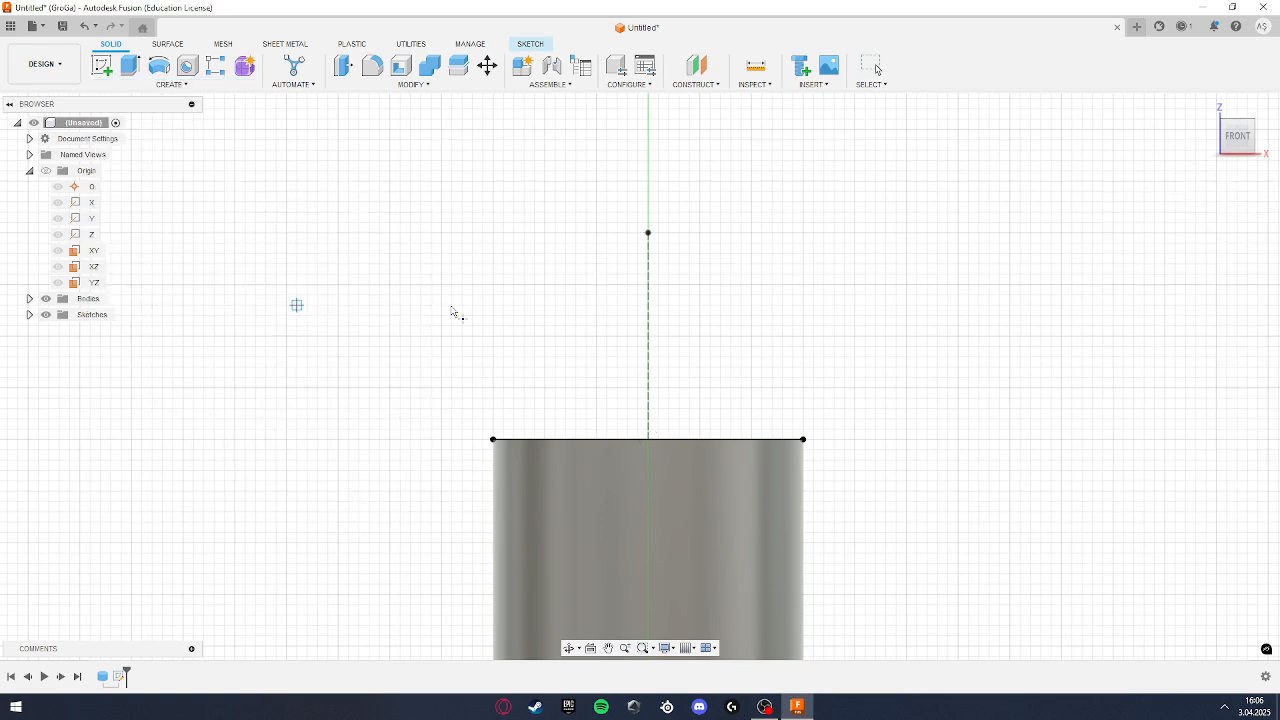
{"action": "left_click", "coordinate": [658, 233]}
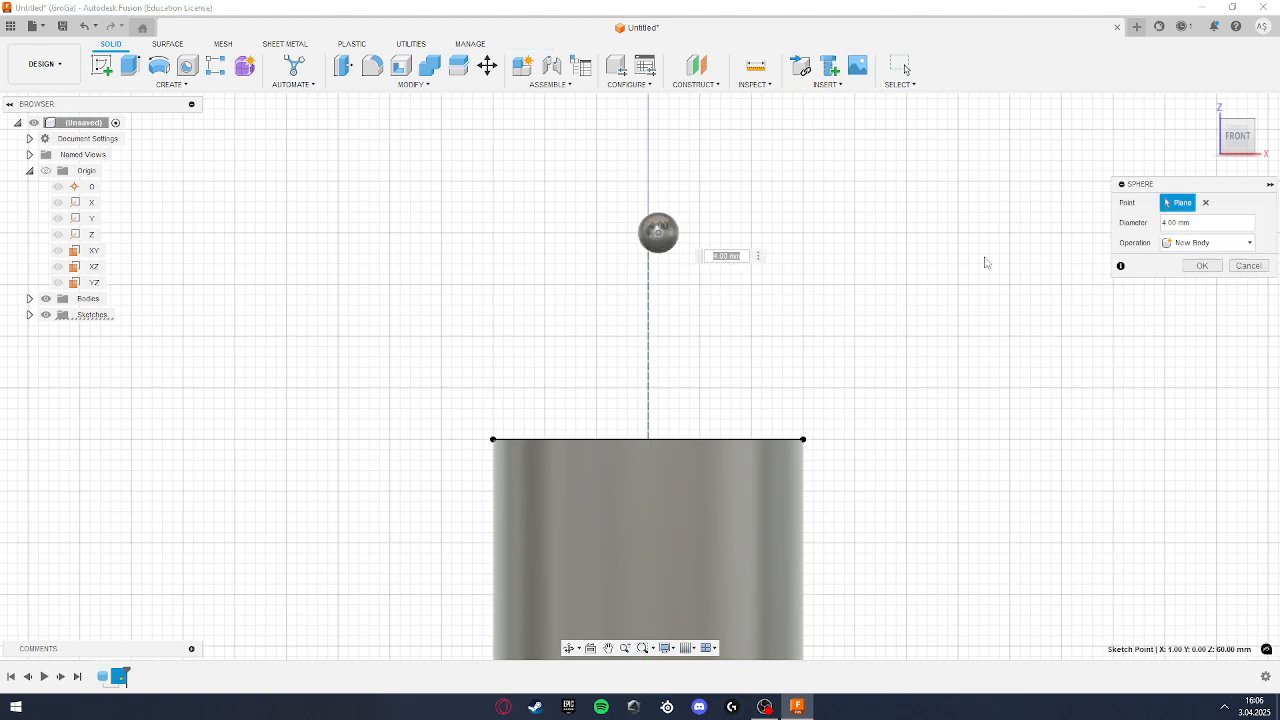
{"action": "left_click", "coordinate": [1207, 106]}
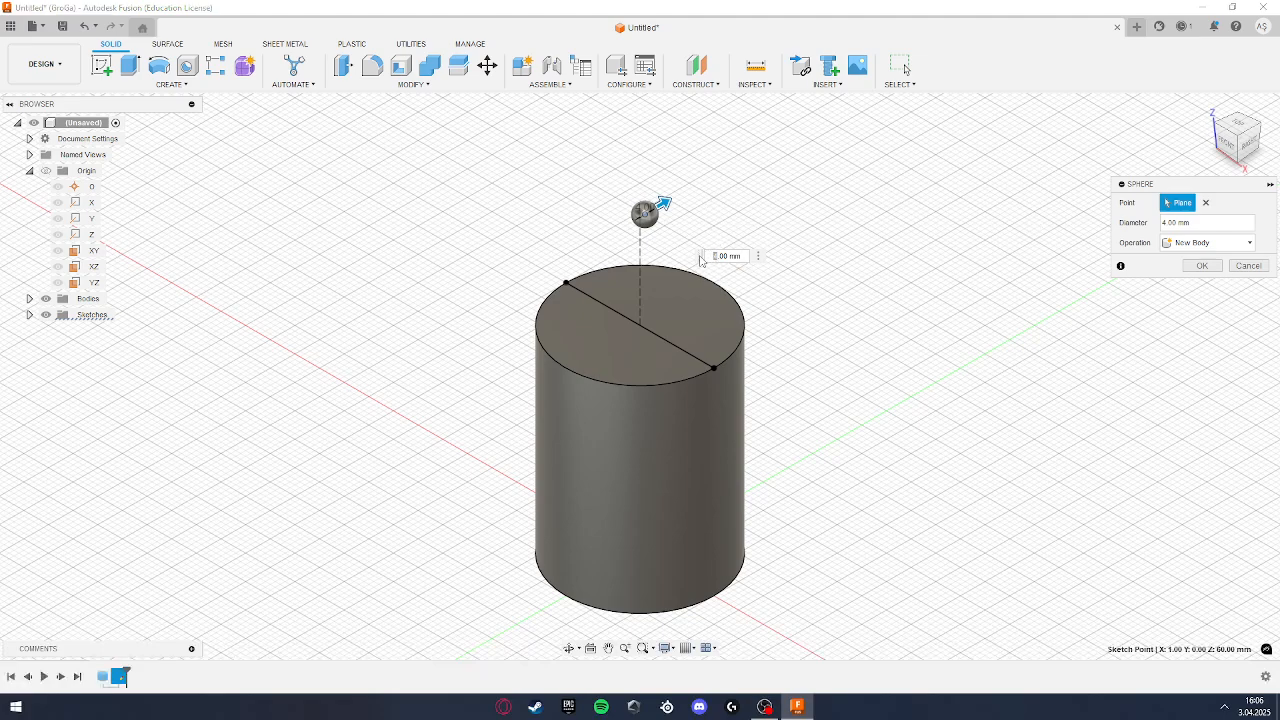
{"action": "type", "text": "61"}
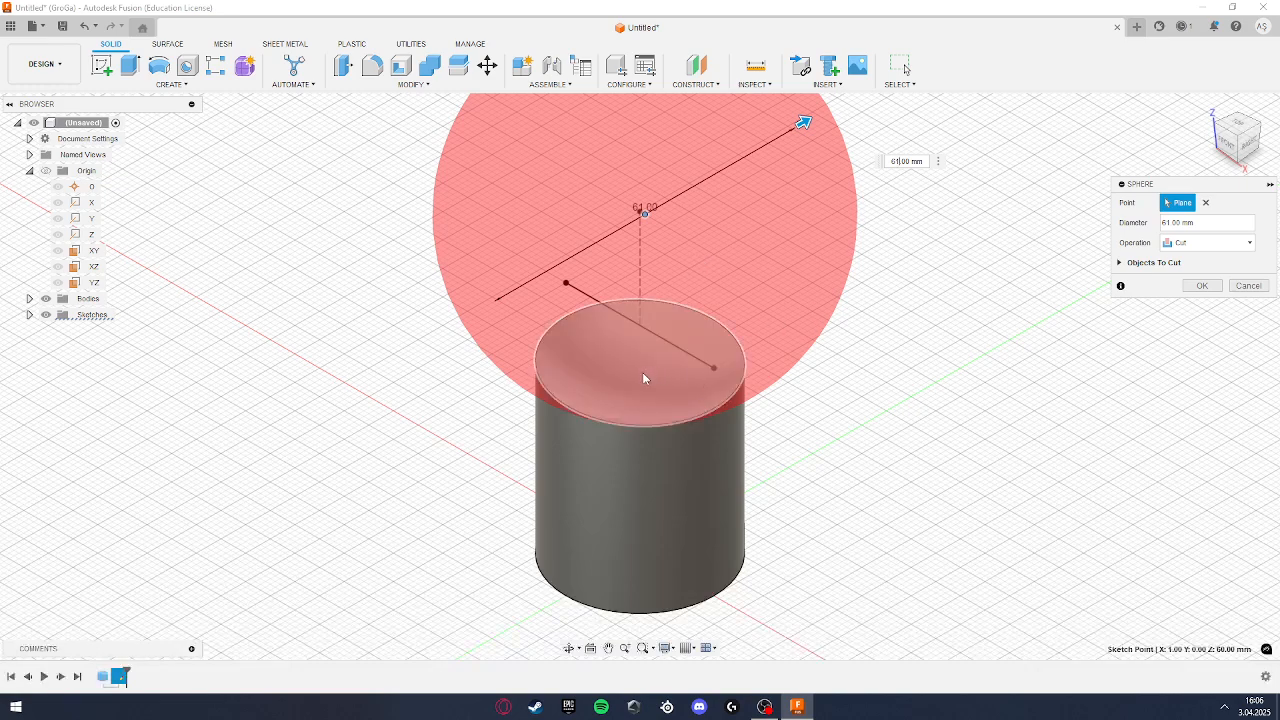
{"action": "left_click", "coordinate": [1225, 243]}
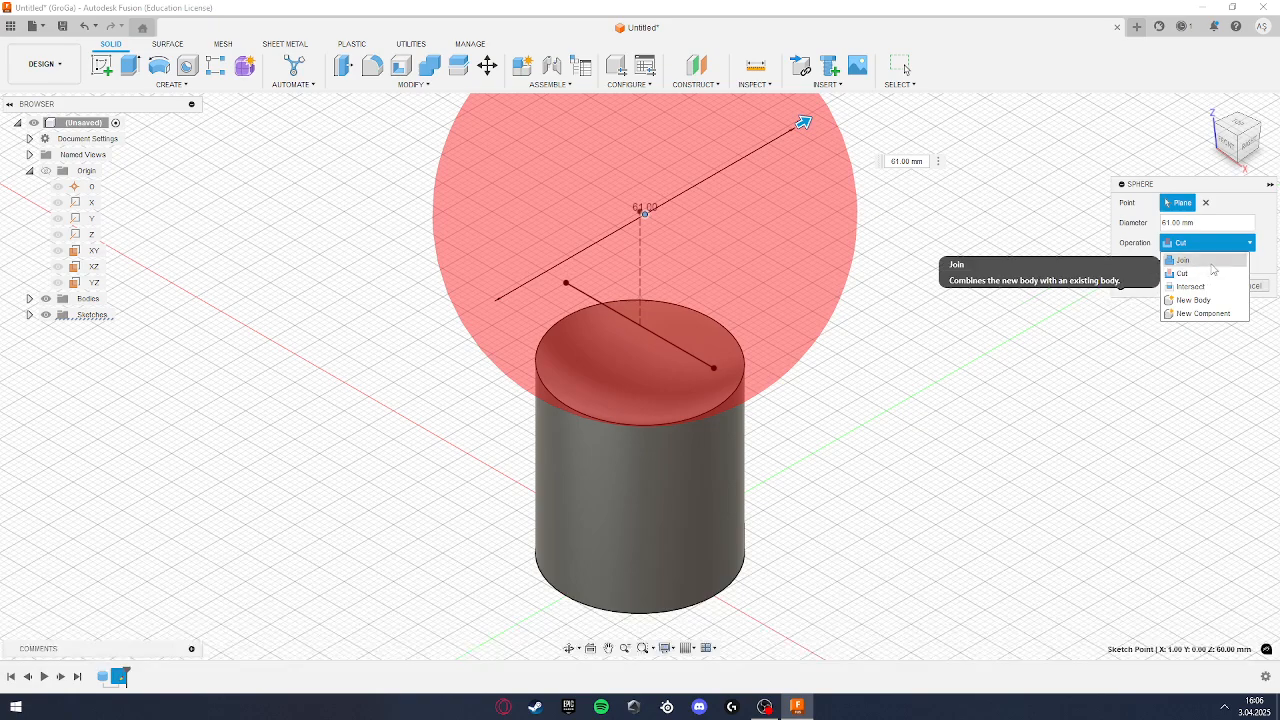
{"action": "left_click", "coordinate": [1213, 260]}
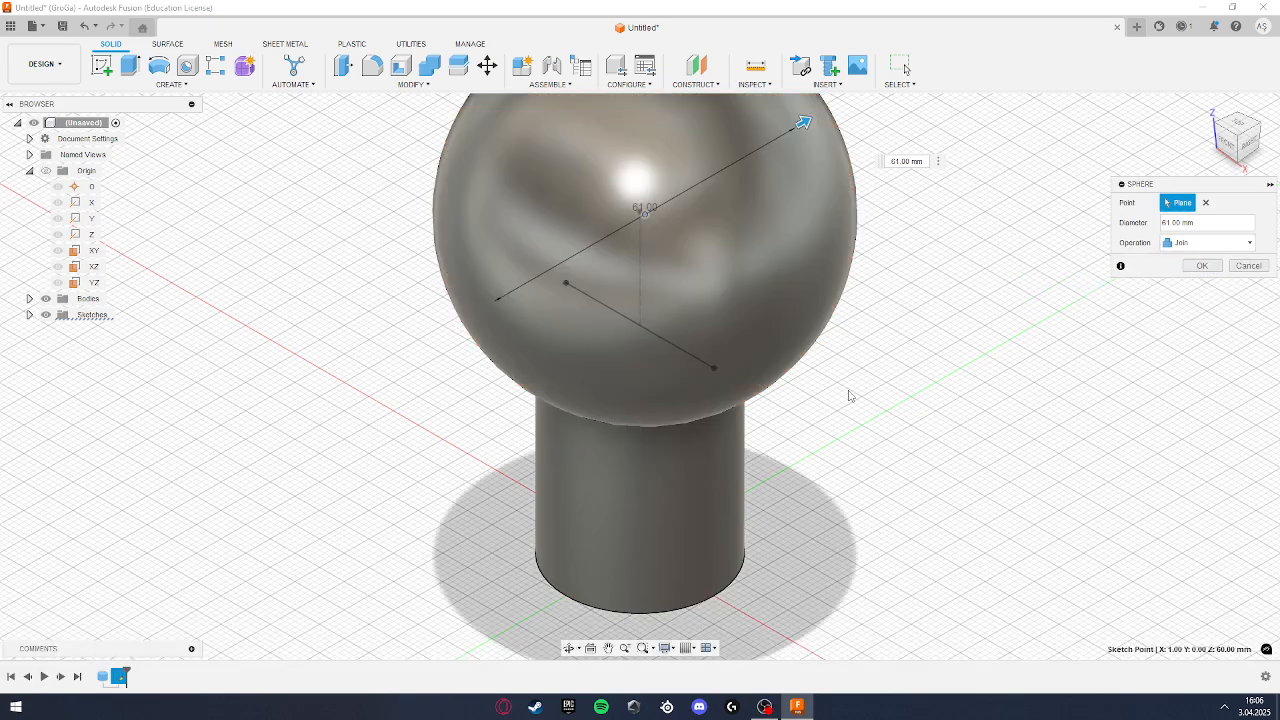
{"action": "left_click", "coordinate": [1202, 266]}
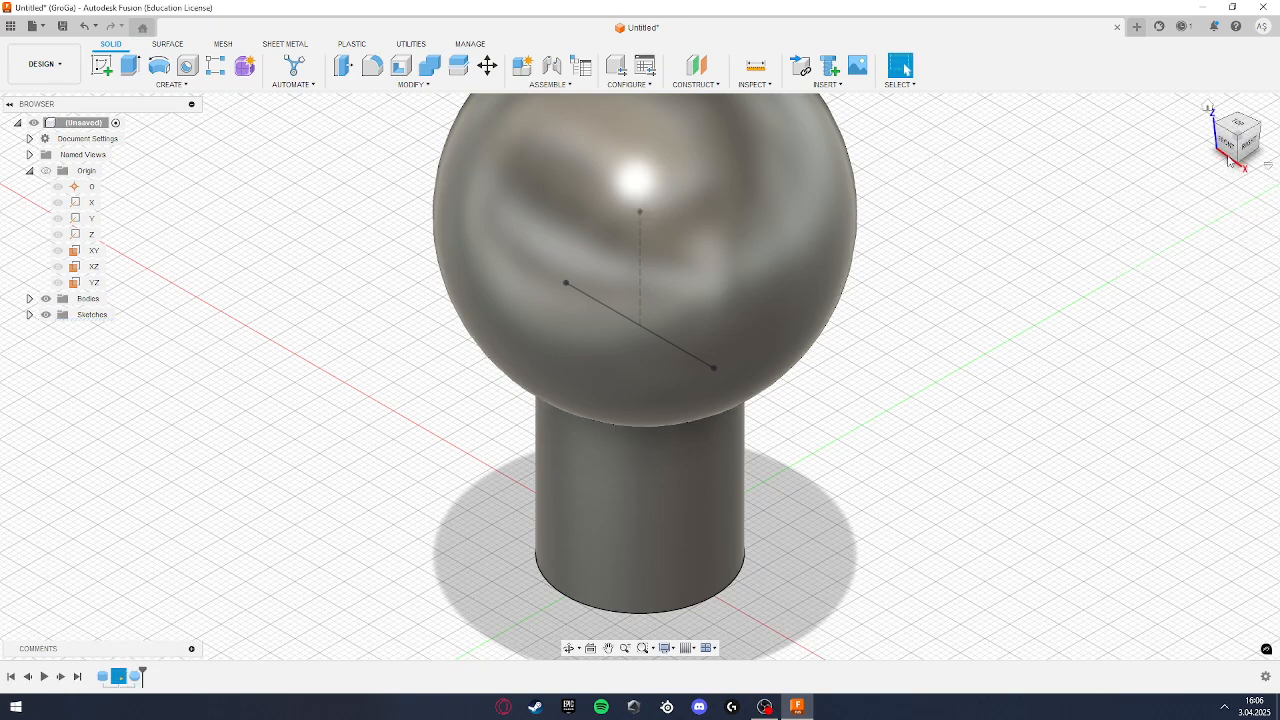
Step: Check the sphere's position from several views, undo it and return to the sketch
{"action": "left_click", "coordinate": [1208, 107]}
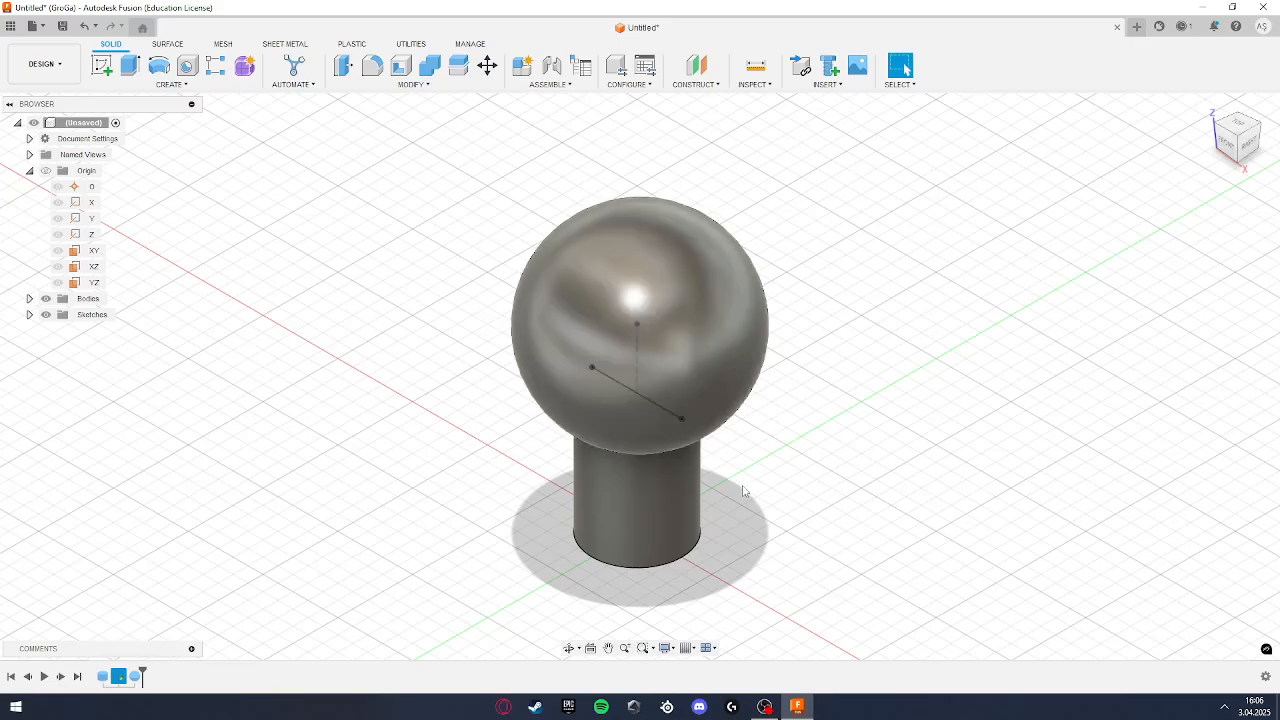
{"action": "middle_click_drag", "start_coordinate": [743, 491], "coordinate": [881, 440], "text": "shift"}
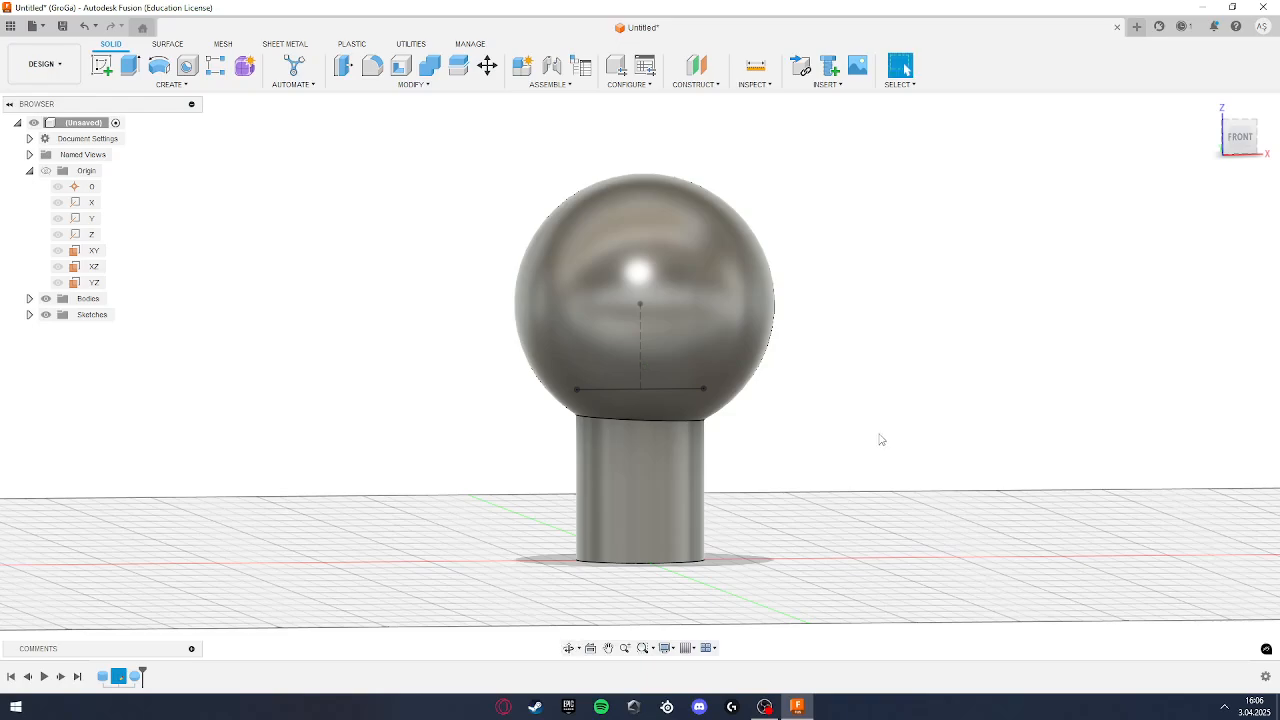
{"action": "double_click", "coordinate": [668, 349]}
{"action": "scroll", "coordinate": [714, 400], "scroll_direction": "up", "scroll_amount": 10}
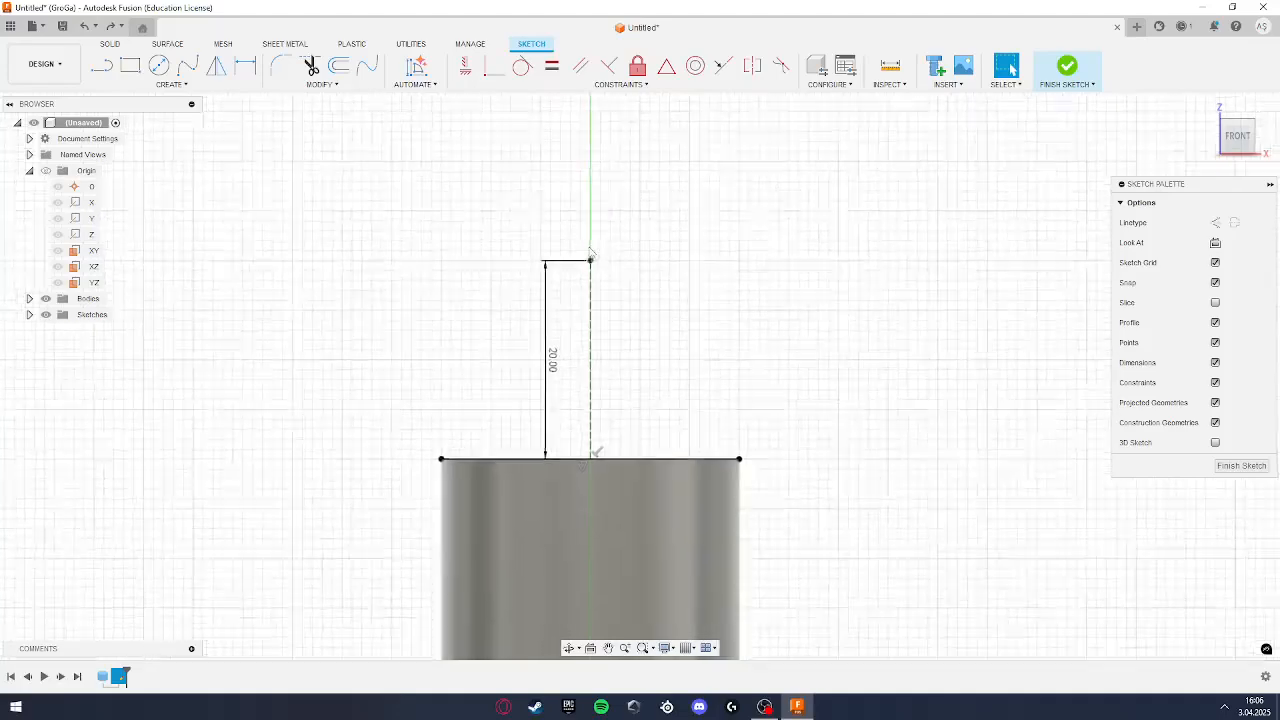
Step: Create a 61 mm diameter sphere centred on the construction line's upper end point, joined to the cylinder
{"action": "left_click", "coordinate": [168, 84]}
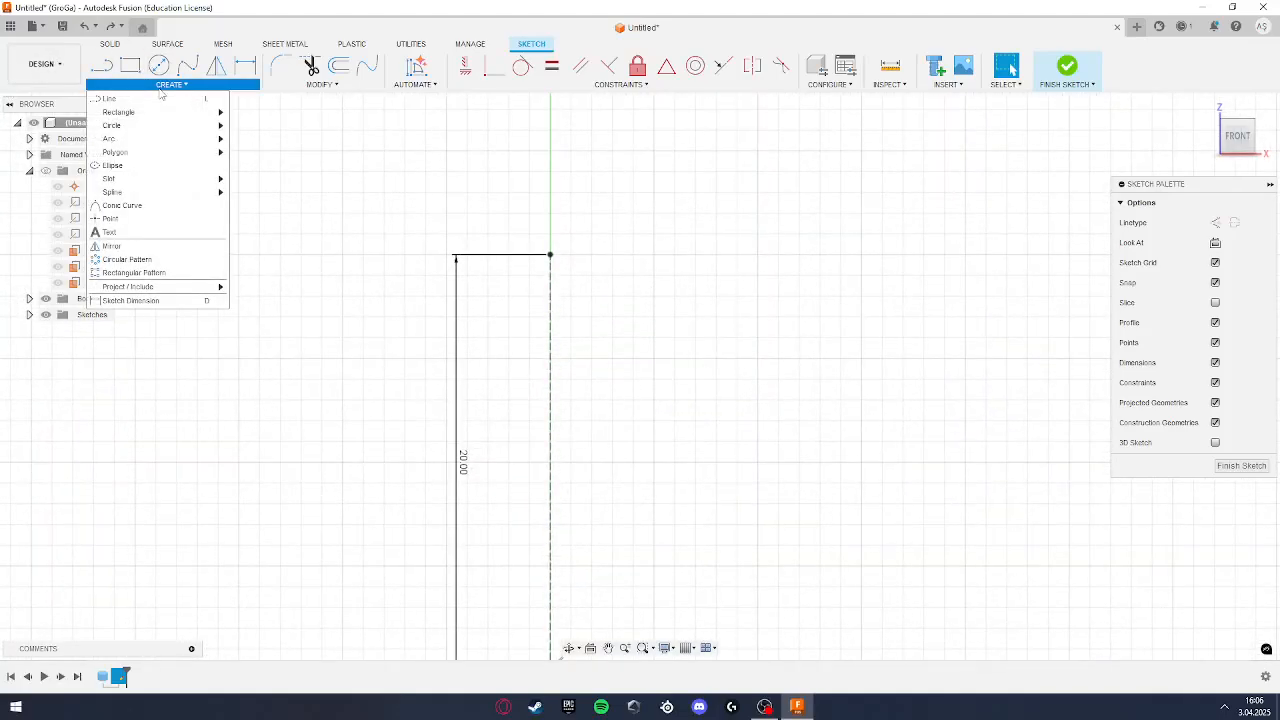
{"action": "left_click", "coordinate": [106, 45]}
{"action": "left_click", "coordinate": [170, 84]}
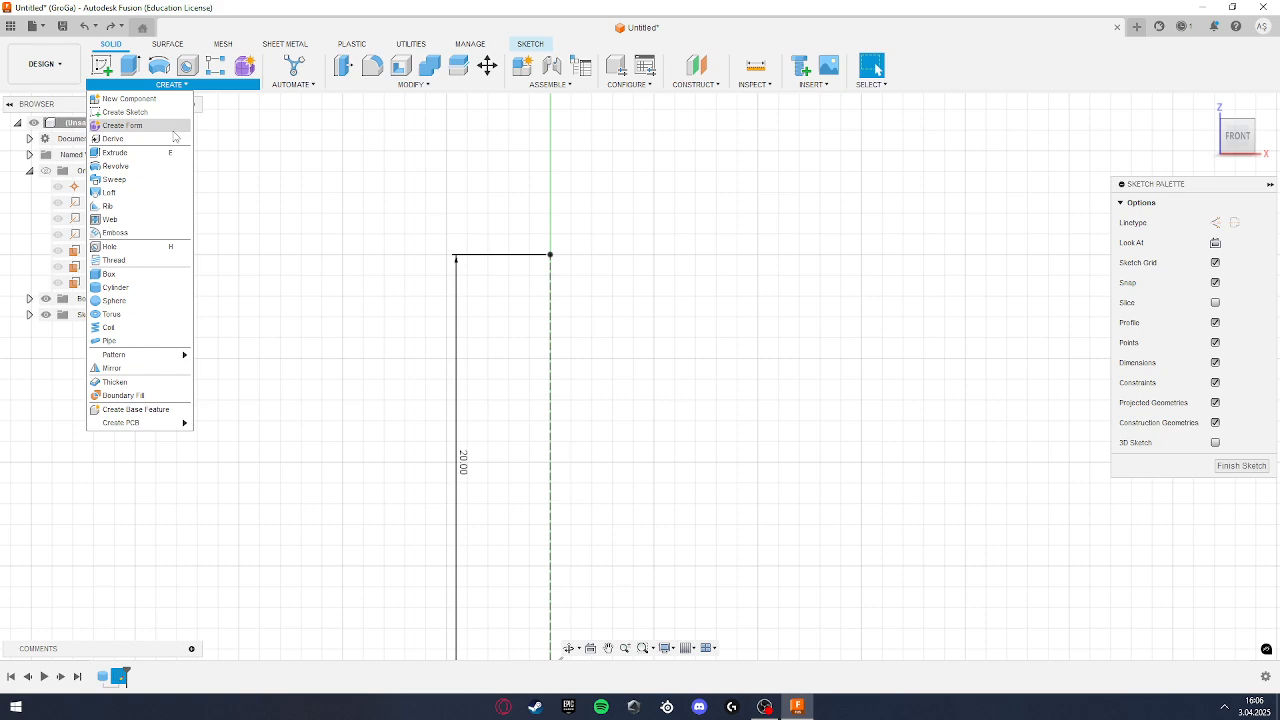
{"action": "left_click", "coordinate": [133, 298]}
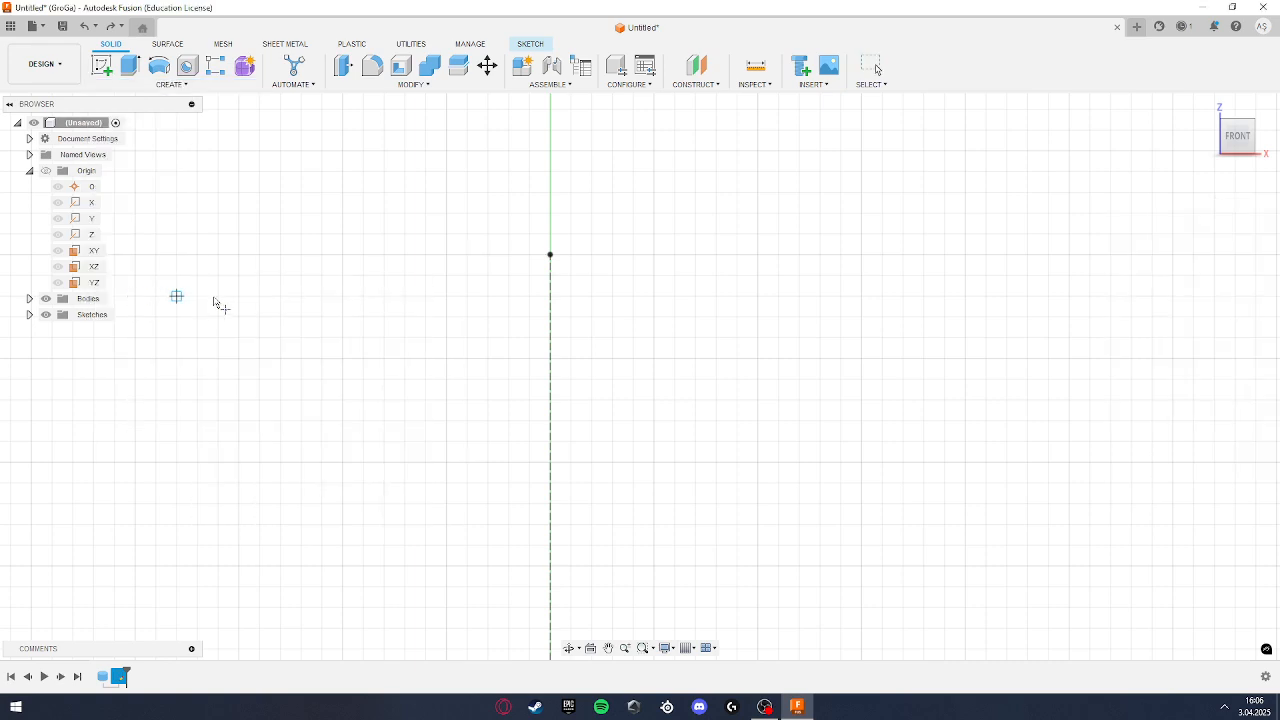
{"action": "left_click", "coordinate": [550, 255]}
{"action": "scroll", "coordinate": [550, 255], "scroll_direction": "down", "scroll_amount": 4}
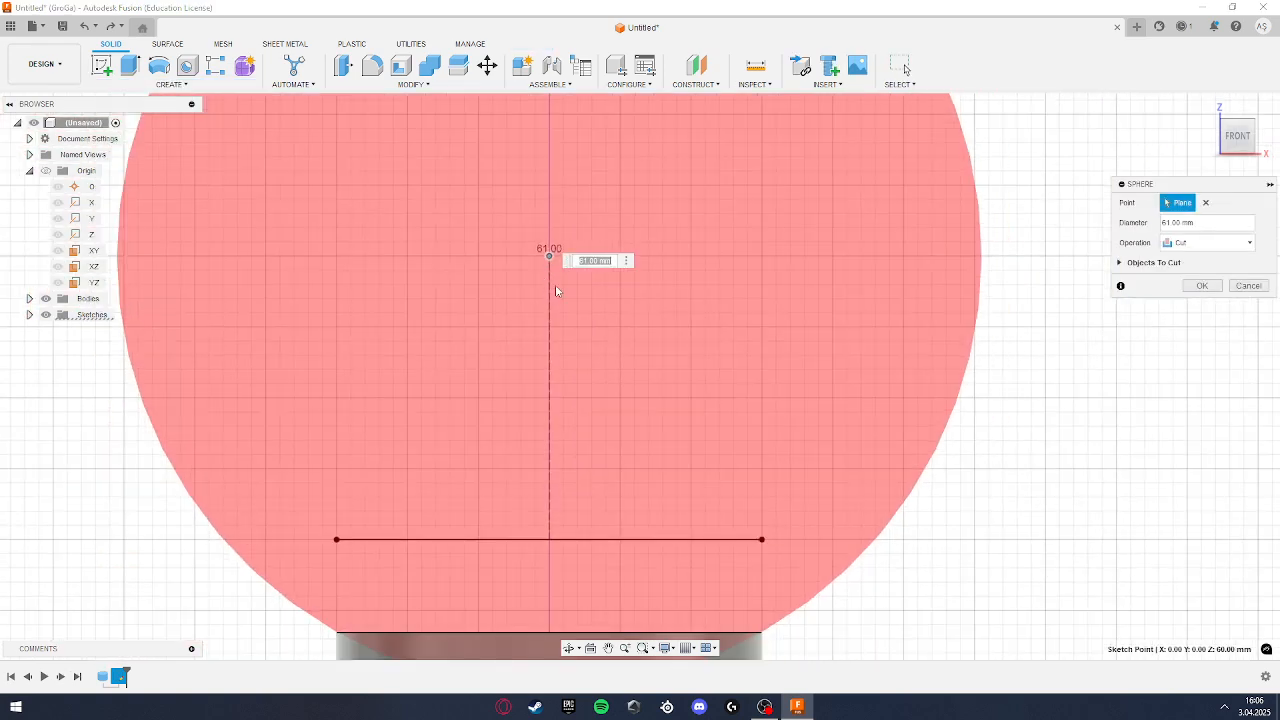
{"action": "left_click", "coordinate": [1225, 252]}
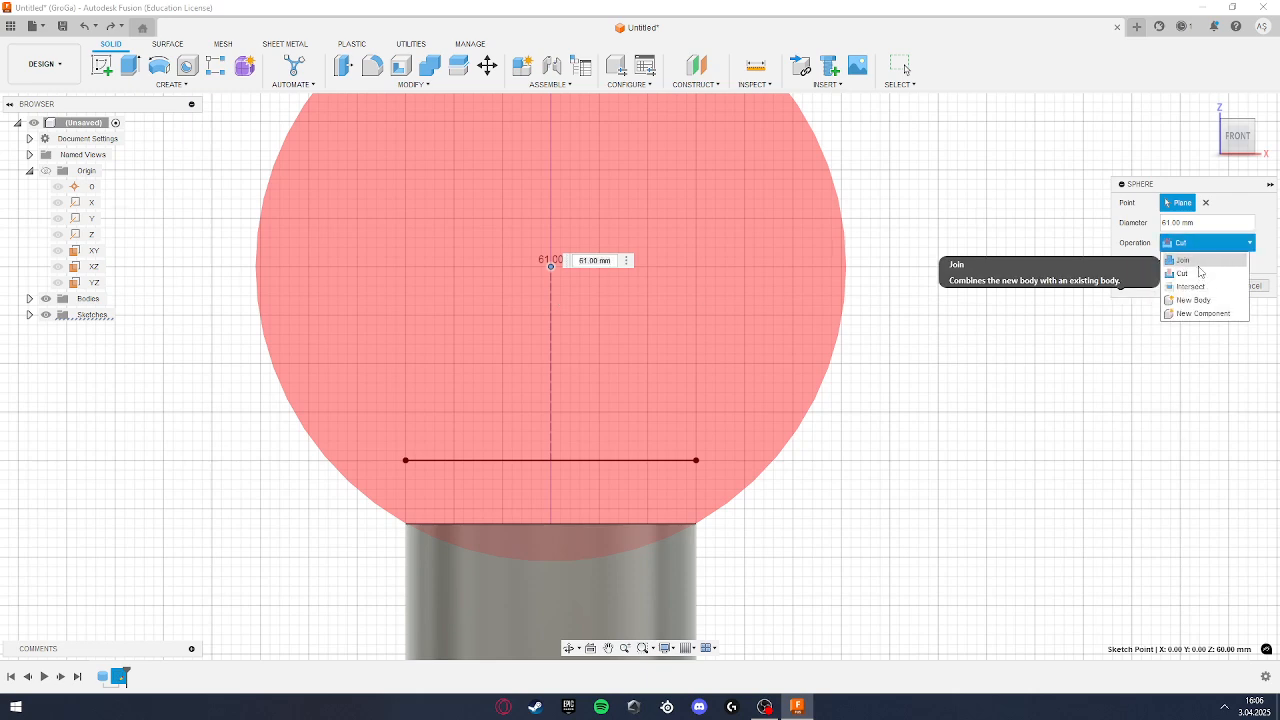
{"action": "left_click", "coordinate": [1200, 265]}
{"action": "left_click", "coordinate": [1202, 265]}
{"action": "scroll", "coordinate": [776, 334], "scroll_direction": "down", "scroll_amount": 3}
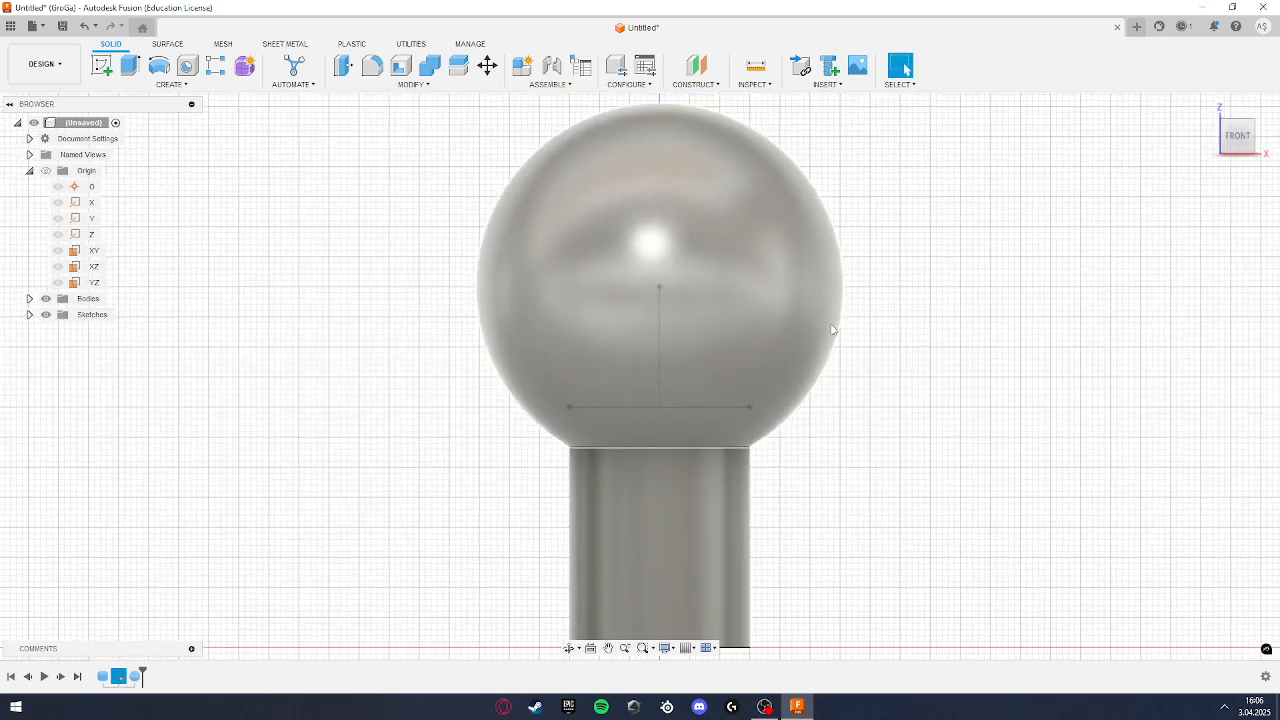
Step: Fillet the circular edge where the sphere meets the cylinder with a 45 mm radius
{"action": "scroll", "coordinate": [740, 318], "scroll_direction": "up", "scroll_amount": 5}
{"action": "left_click", "coordinate": [699, 302]}
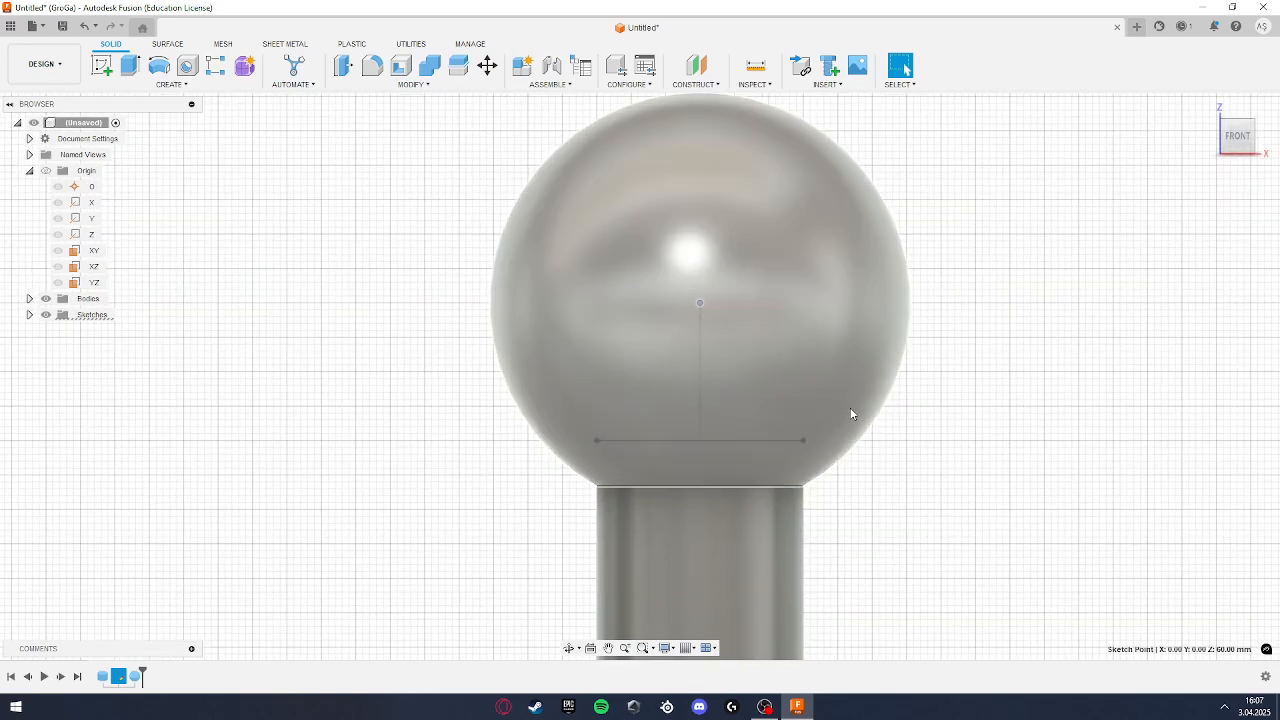
{"action": "left_click", "coordinate": [373, 66]}
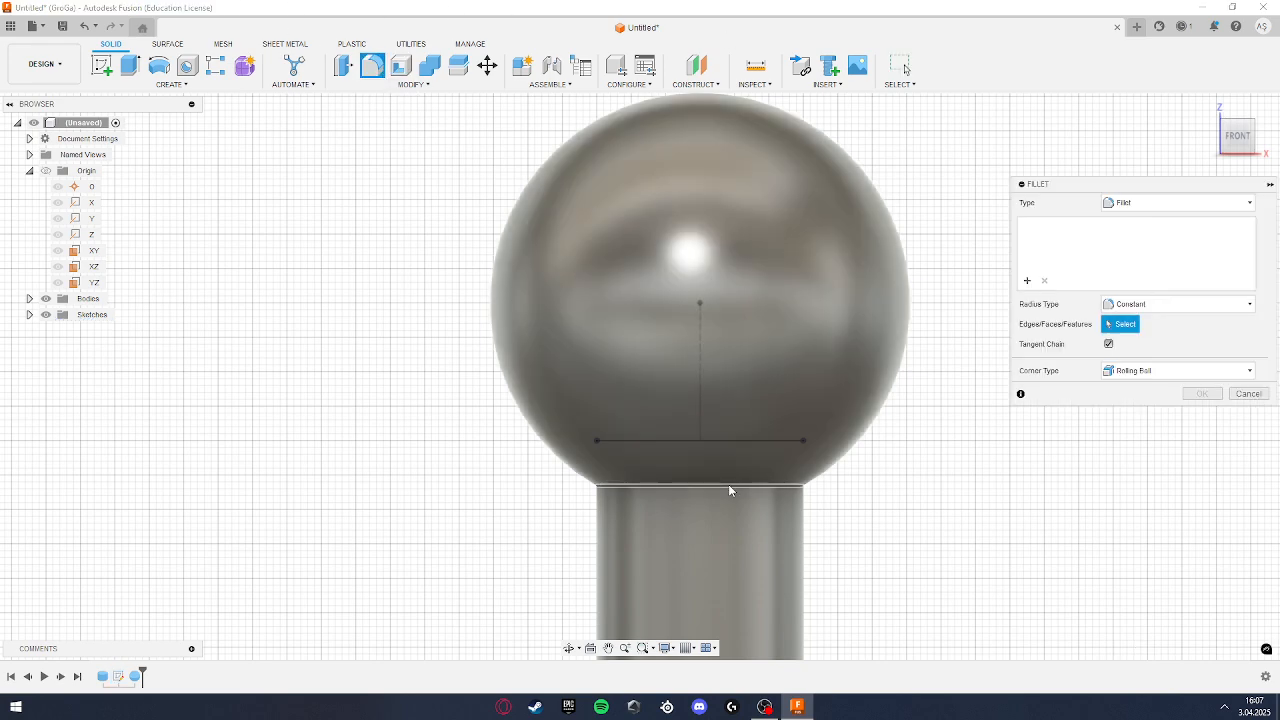
{"action": "left_click", "coordinate": [728, 486]}
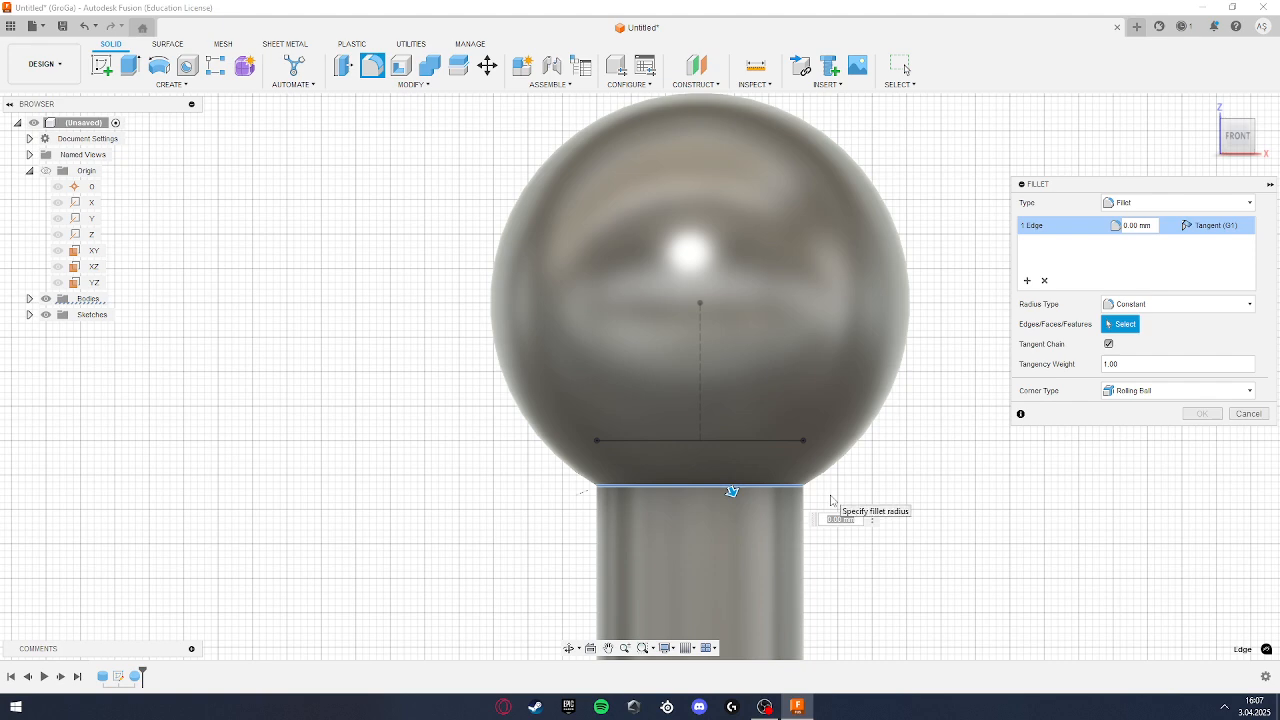
{"action": "type", "text": "45"}
{"action": "key", "text": "Return"}
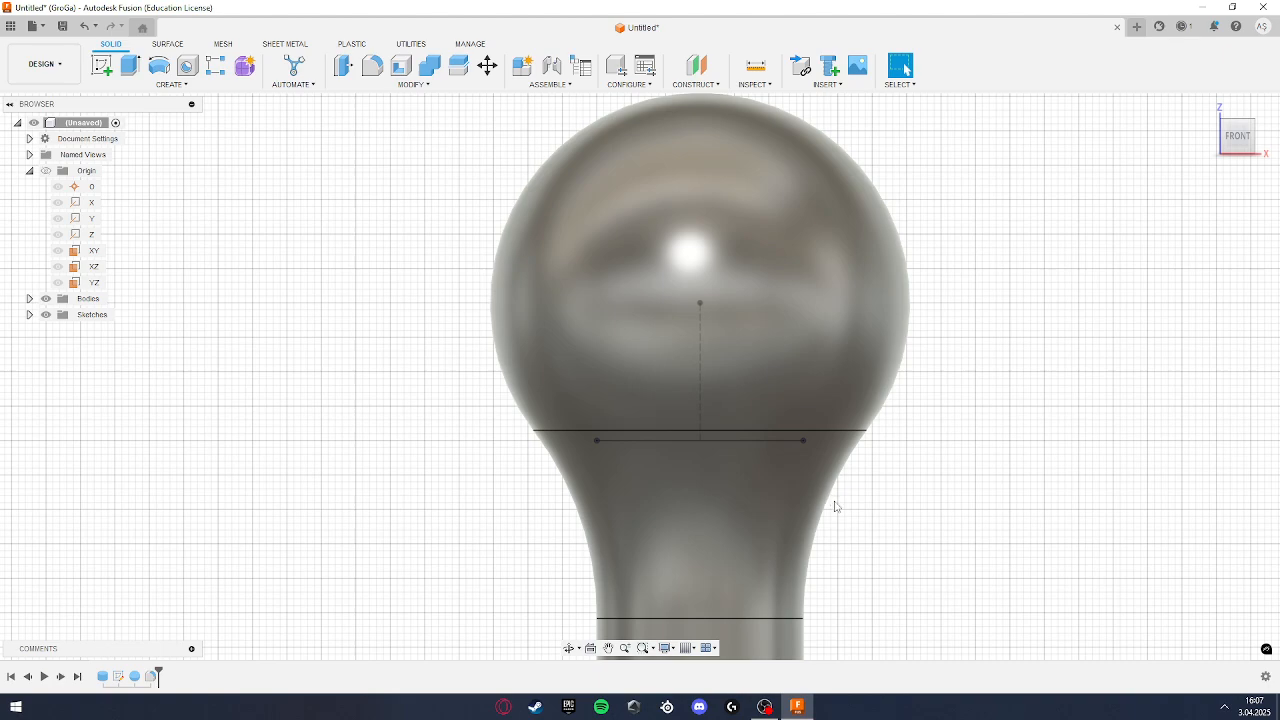
Step: Undo the 45 mm fillet and finish the sketch
{"action": "scroll", "coordinate": [835, 506], "scroll_direction": "down", "scroll_amount": 5}
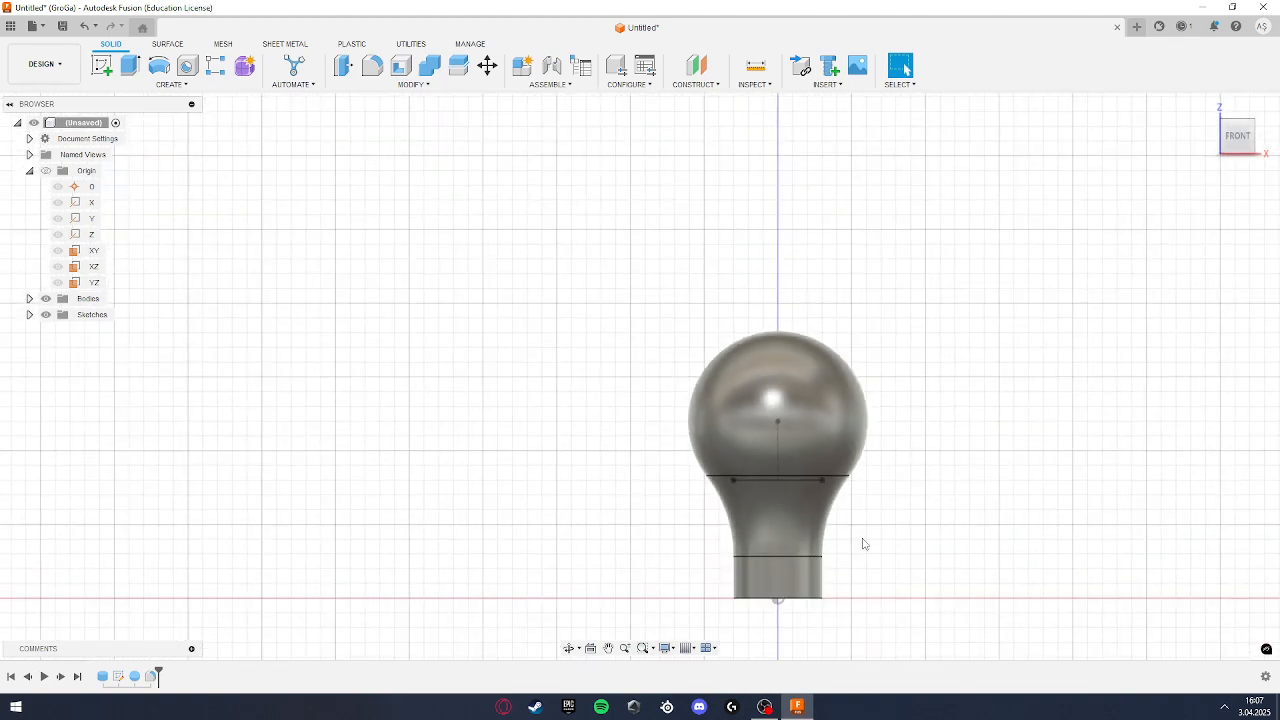
{"action": "scroll", "coordinate": [893, 588], "scroll_direction": "up", "scroll_amount": 4}
{"action": "scroll", "coordinate": [847, 563], "scroll_direction": "down", "scroll_amount": 3}
{"action": "scroll", "coordinate": [838, 566], "scroll_direction": "up", "scroll_amount": 3}
{"action": "key", "text": "ctrl+z"}
{"action": "mouse_move", "coordinate": [837, 566]}
{"action": "middle_mouse_down"}
{"action": "mouse_move", "coordinate": [783, 342]}
{"action": "mouse_move", "coordinate": [848, 451]}
{"action": "middle_mouse_up"}
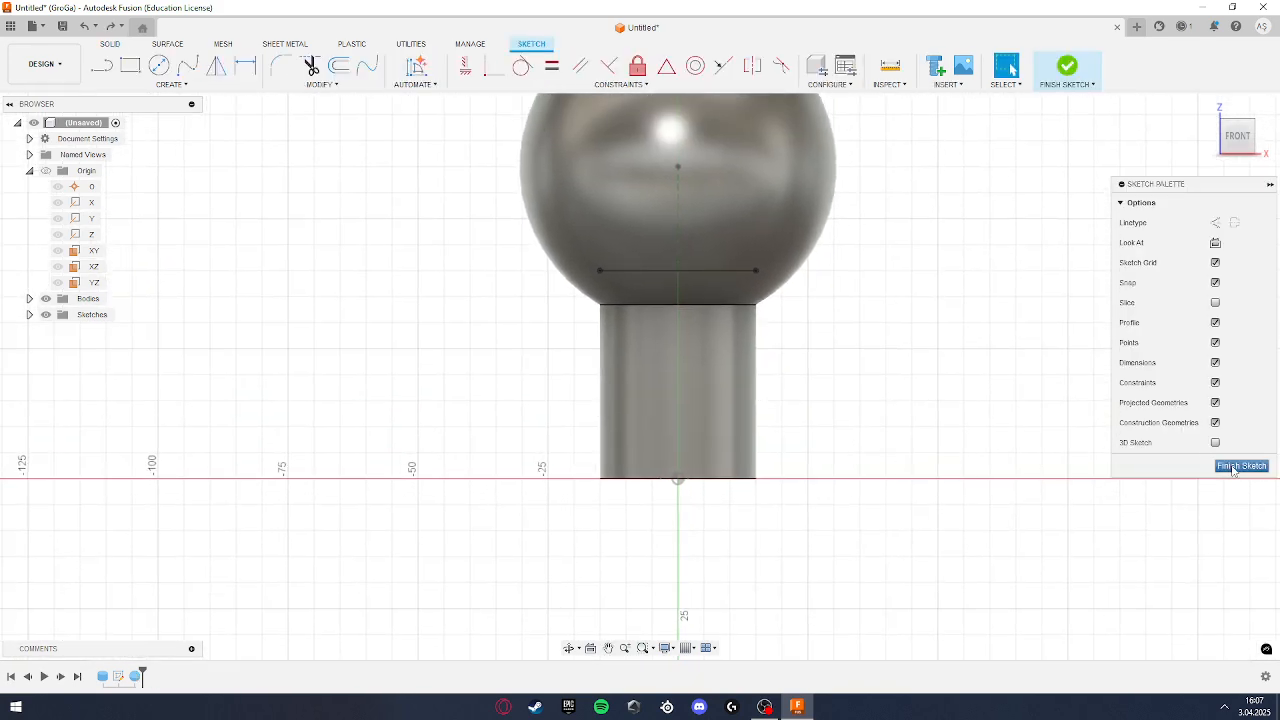
{"action": "left_click", "coordinate": [1240, 466]}
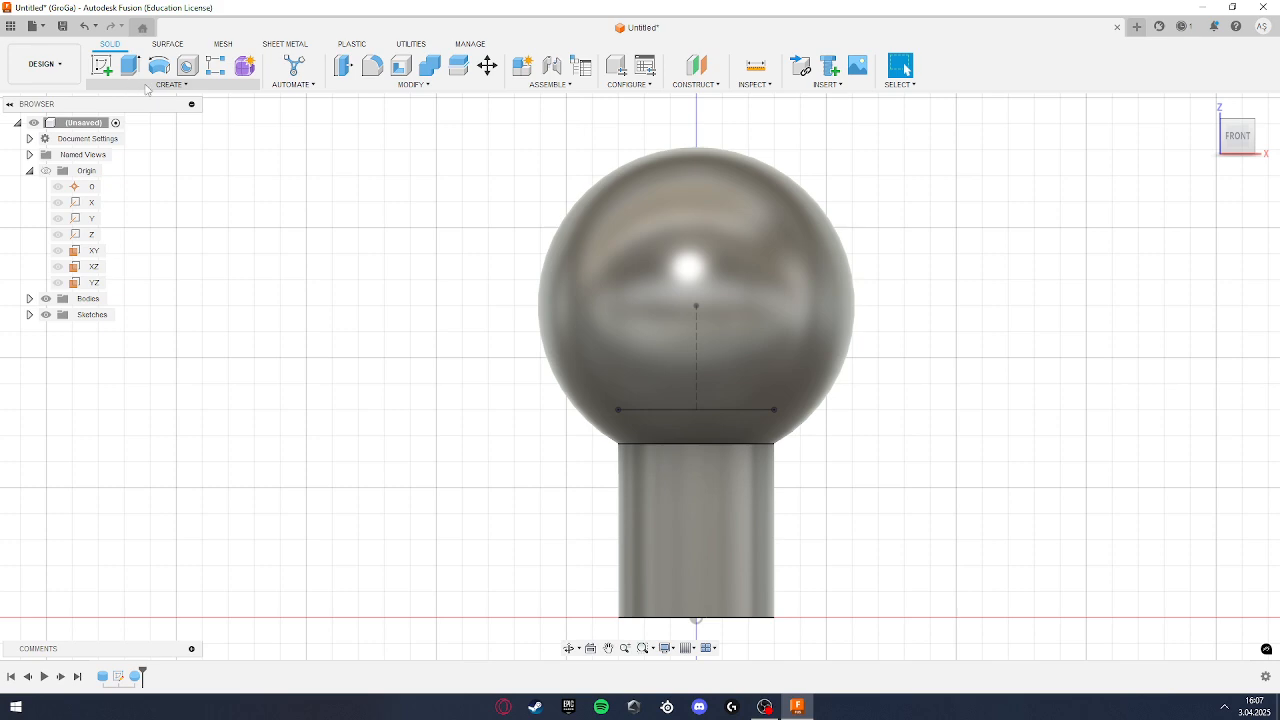
{"action": "left_click", "coordinate": [372, 65]}
{"action": "left_click", "coordinate": [742, 440]}
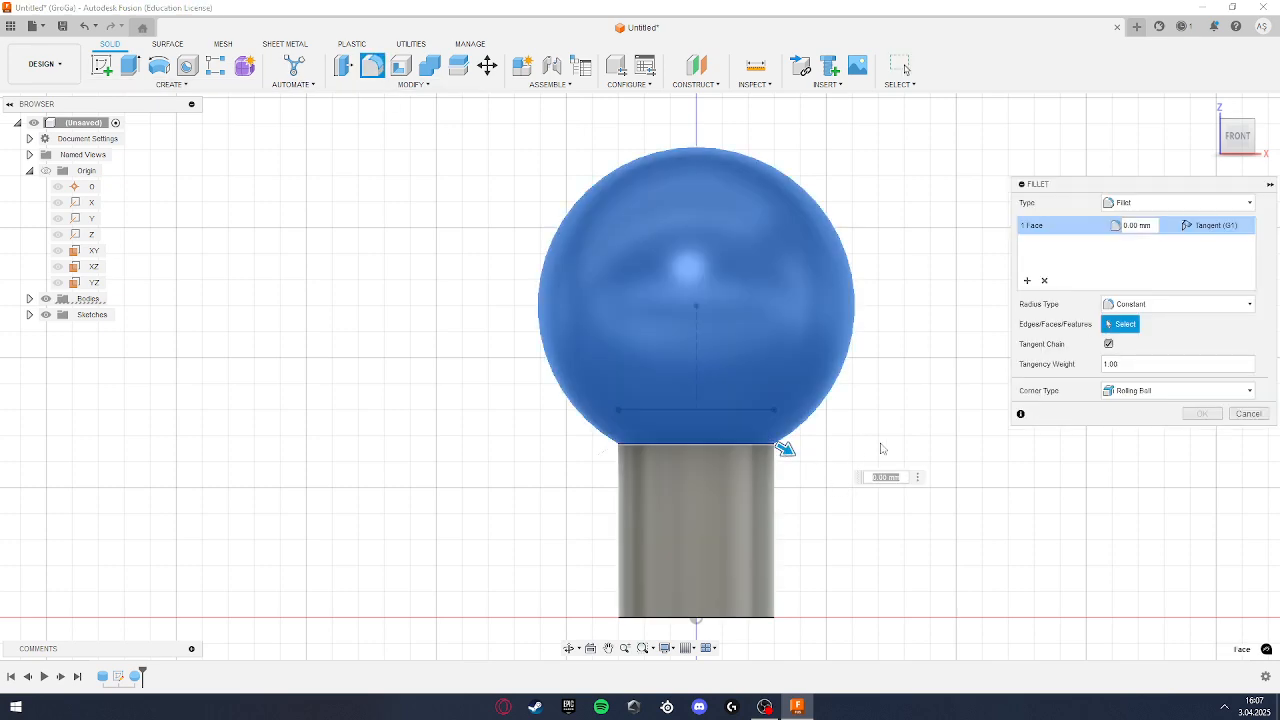
{"action": "key", "text": "Escape"}
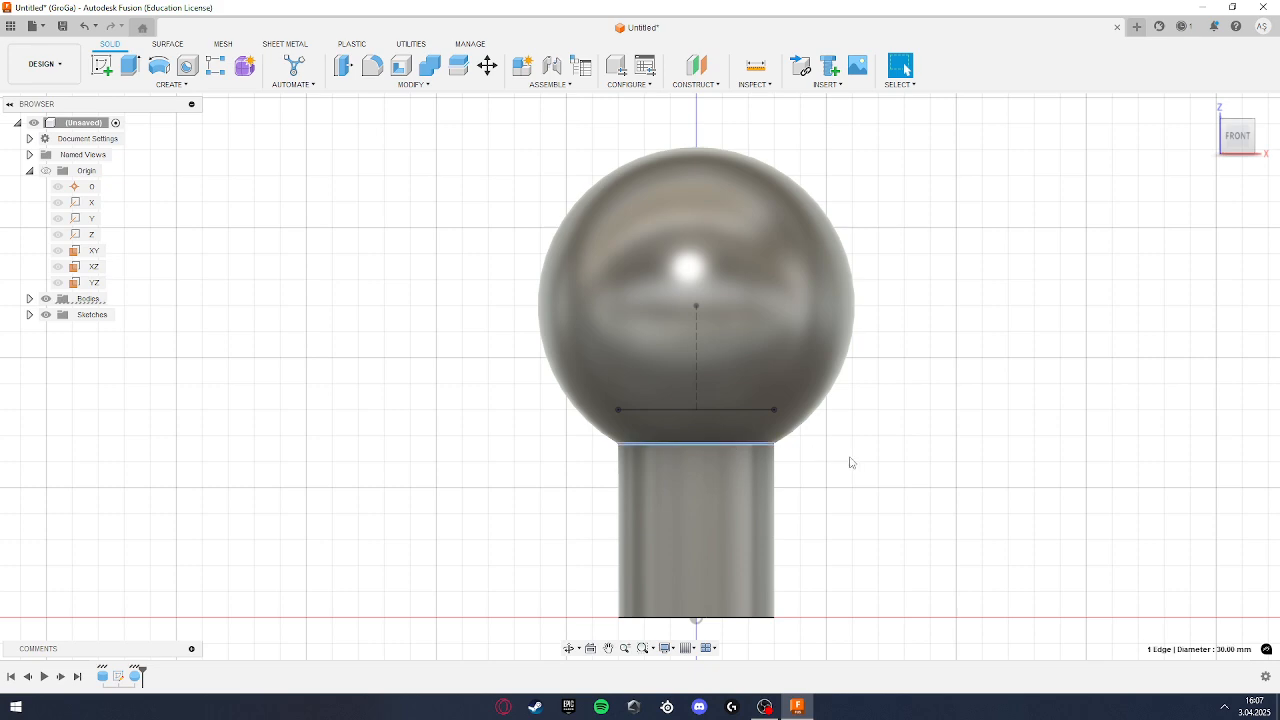
Step: Apply a 45 mm constant-radius fillet to only the edge between the sphere and the cylinder
{"action": "scroll", "coordinate": [850, 462], "scroll_direction": "down", "scroll_amount": 2}
{"action": "middle_click_drag", "start_coordinate": [878, 395], "coordinate": [876, 274]}
{"action": "left_click", "coordinate": [372, 65]}
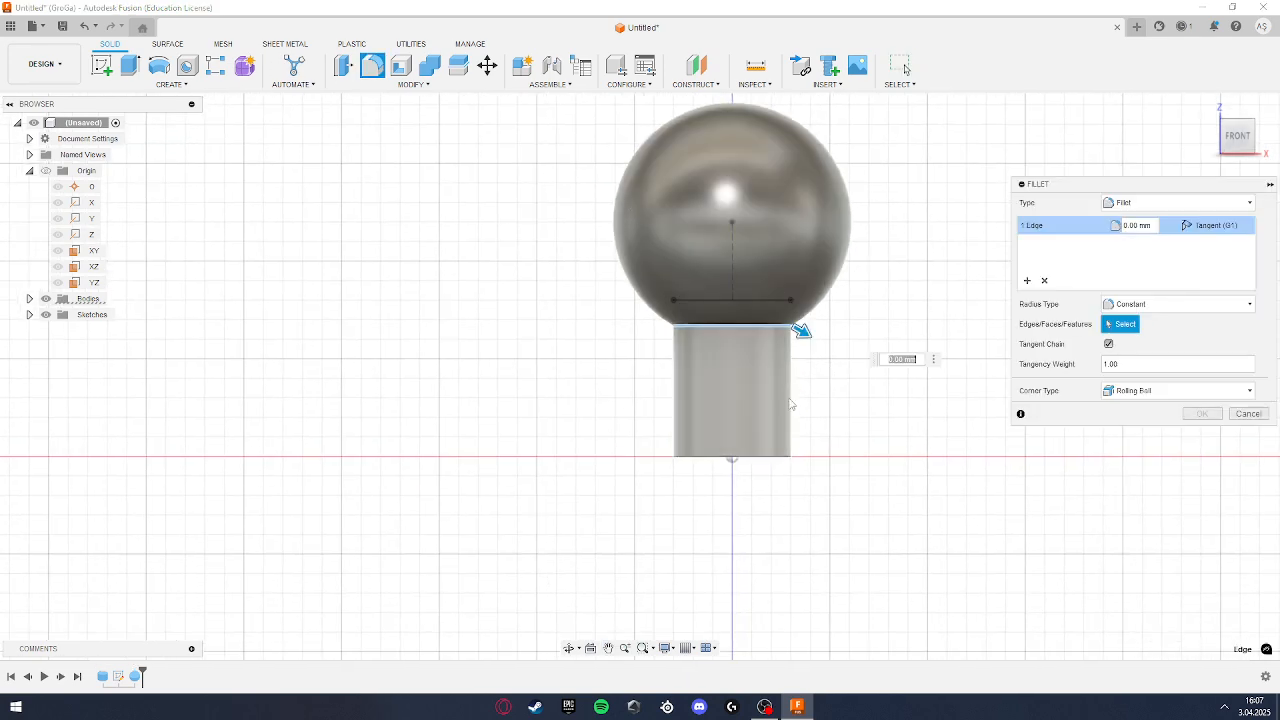
{"action": "left_click", "coordinate": [768, 456]}
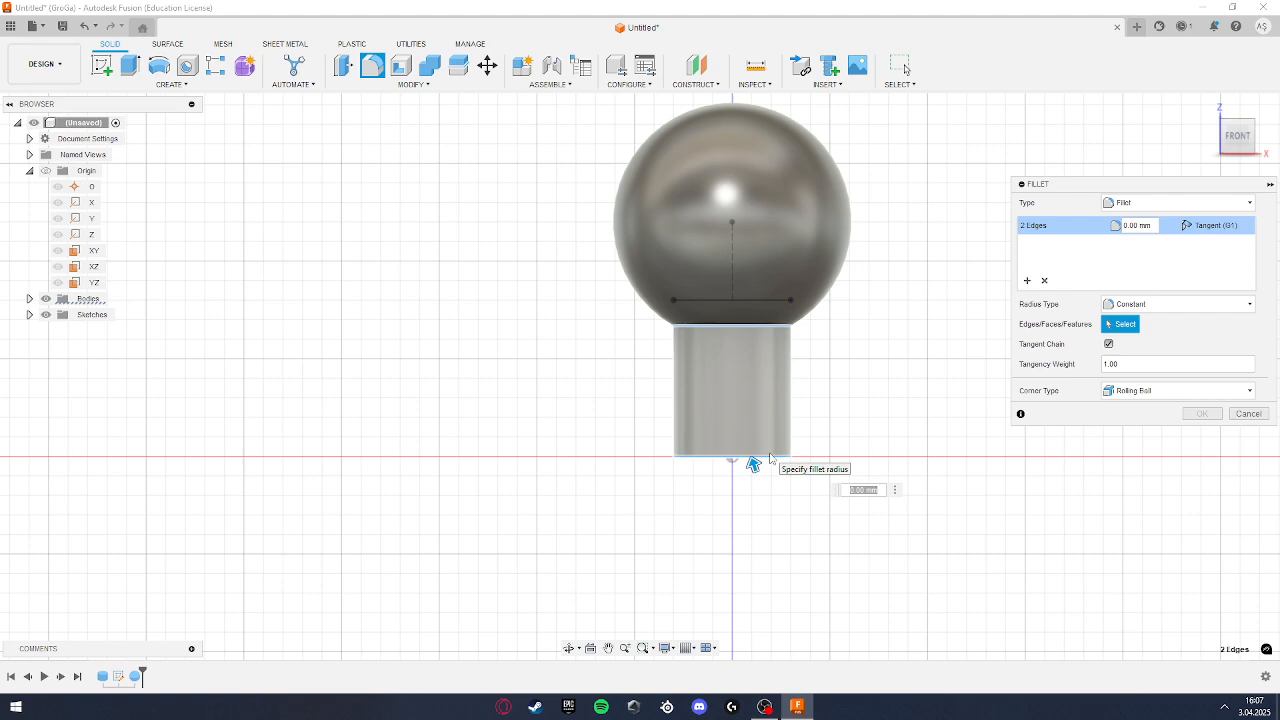
{"action": "left_click", "coordinate": [786, 456]}
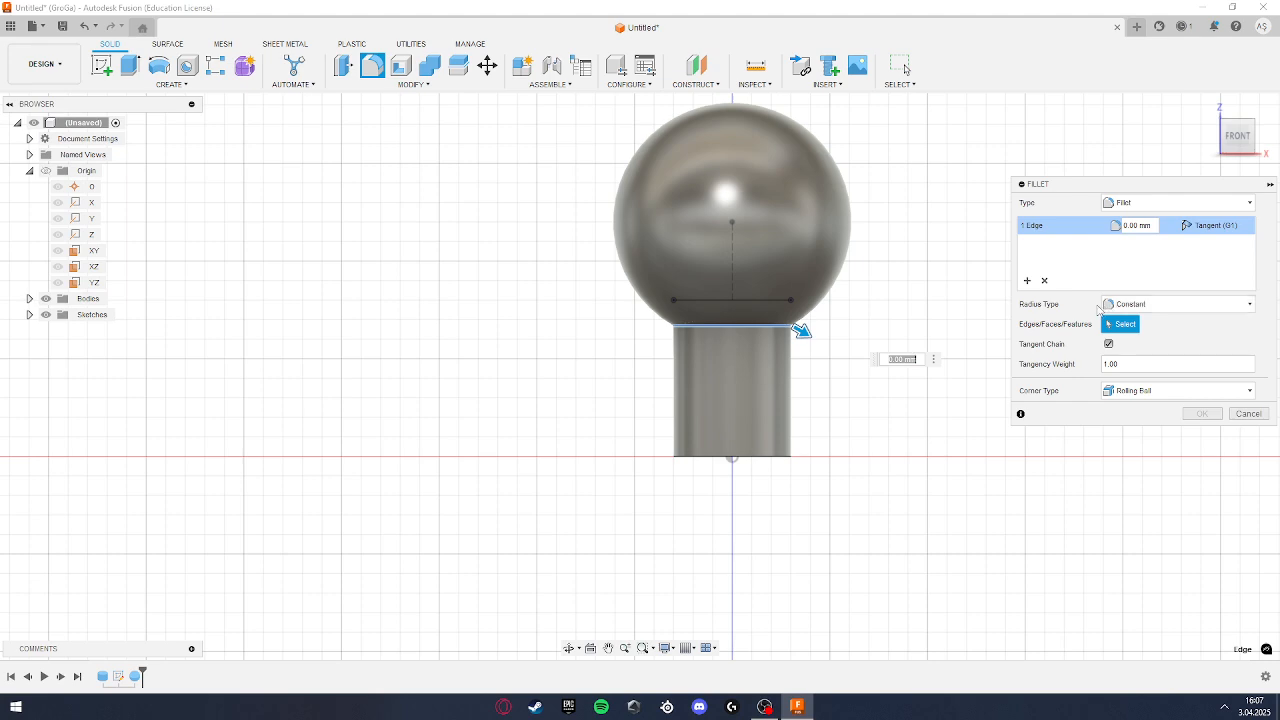
{"action": "type", "text": "45"}
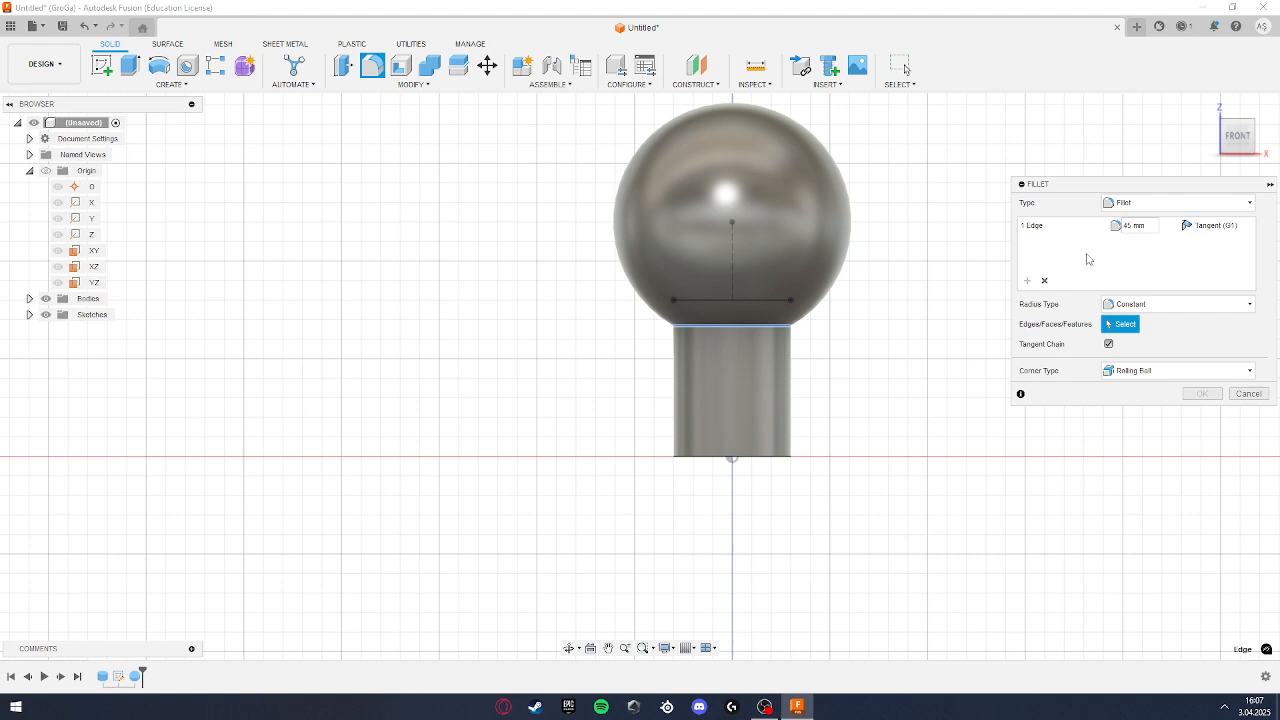
{"action": "left_click", "coordinate": [1122, 240]}
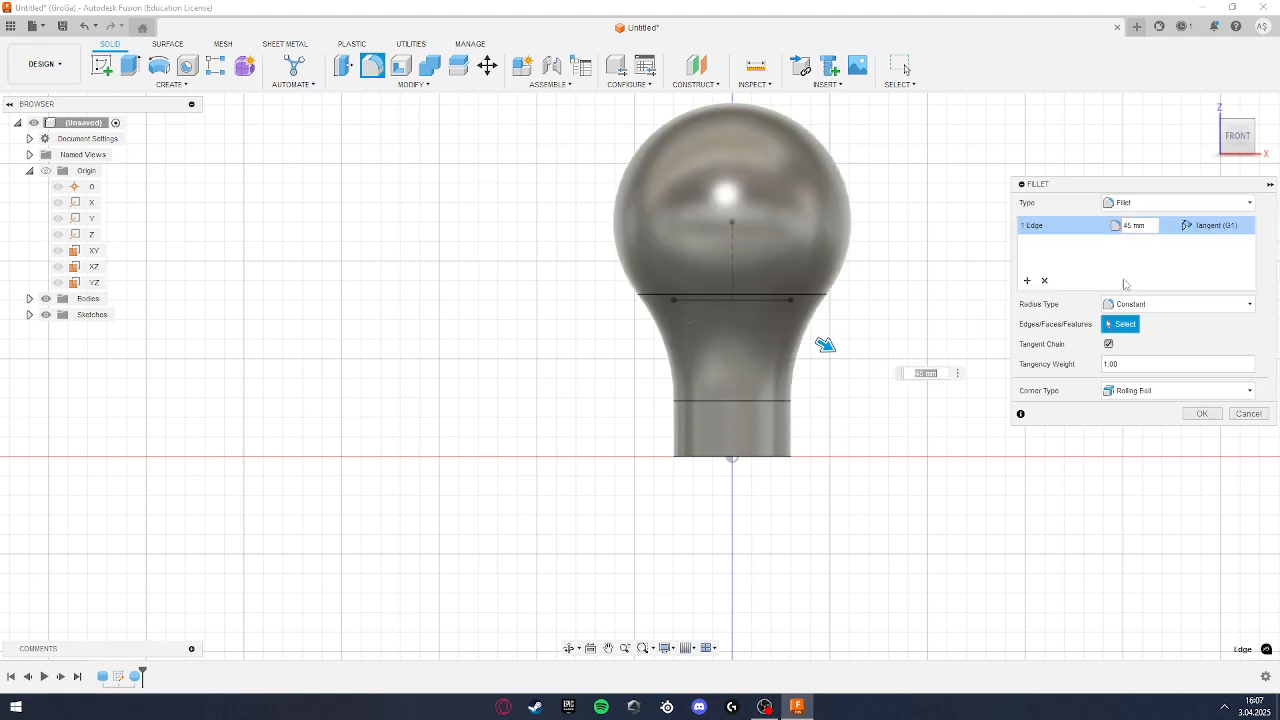
{"action": "left_click", "coordinate": [1203, 412]}
Step: Fillet the bottom circular edge of the cylindrical base with a 4 mm radius
{"action": "left_click", "coordinate": [372, 65]}
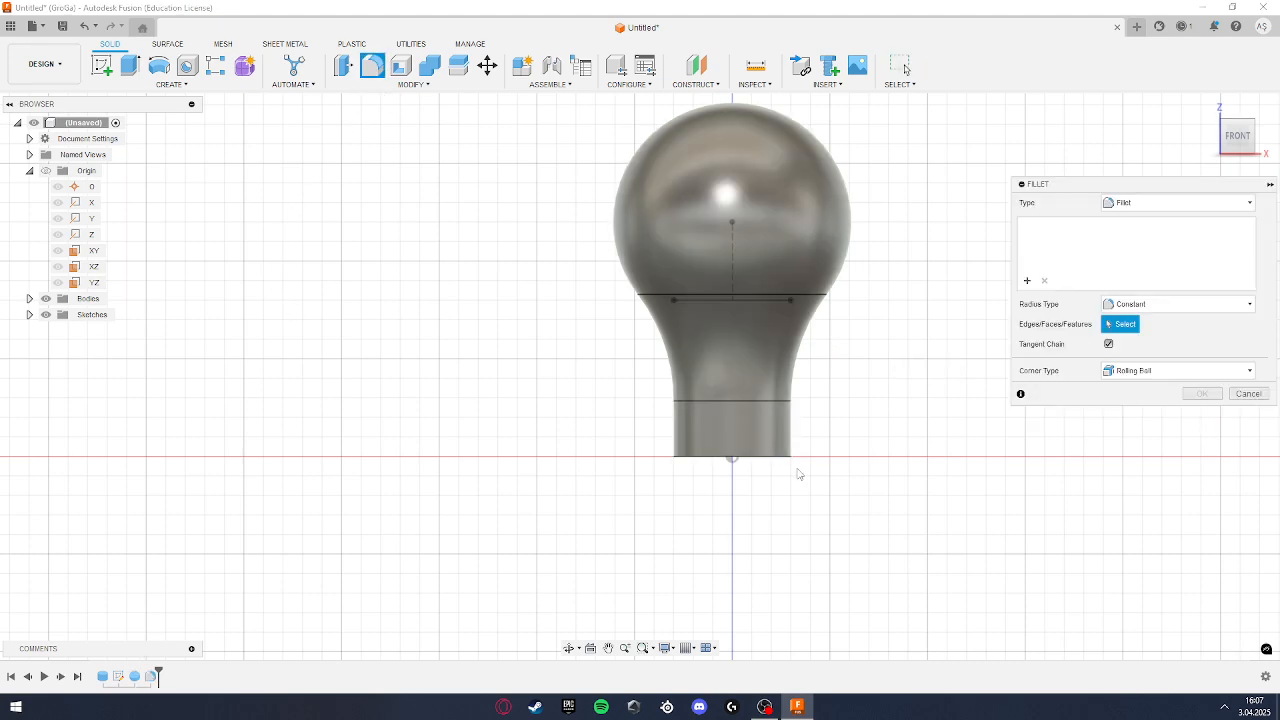
{"action": "left_click", "coordinate": [776, 457]}
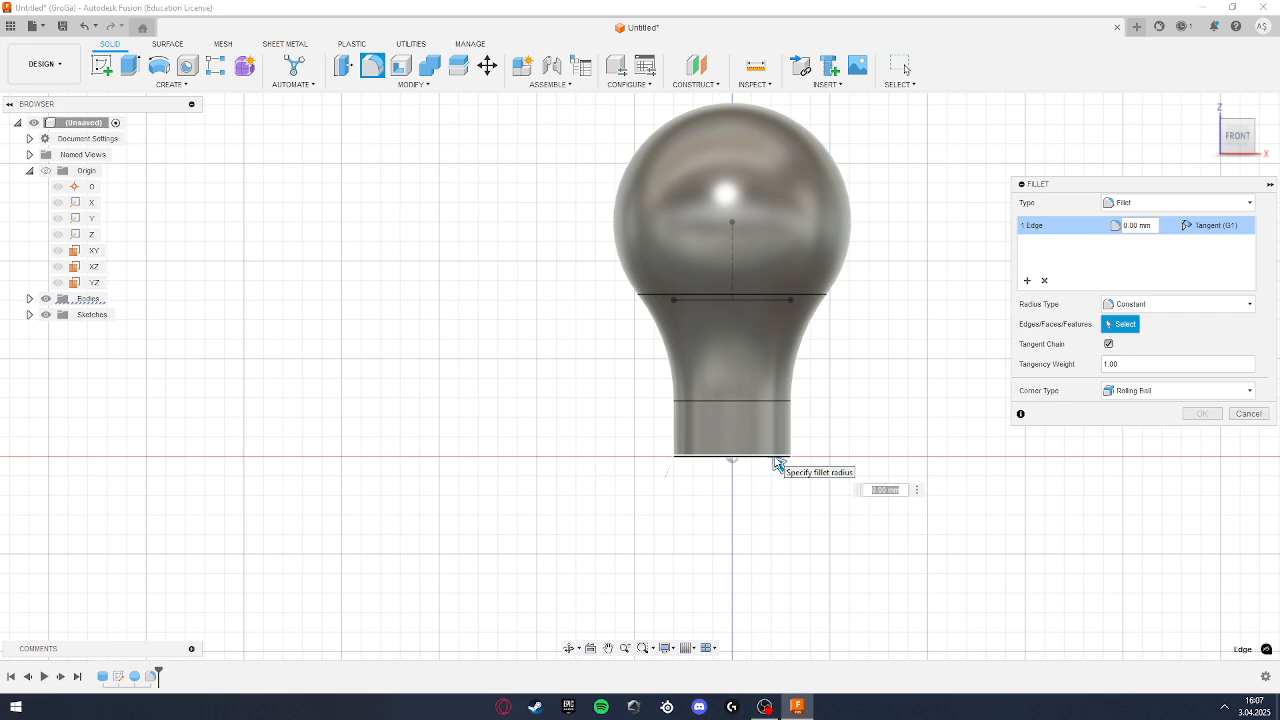
{"action": "type", "text": "4"}
{"action": "left_click", "coordinate": [1203, 417]}
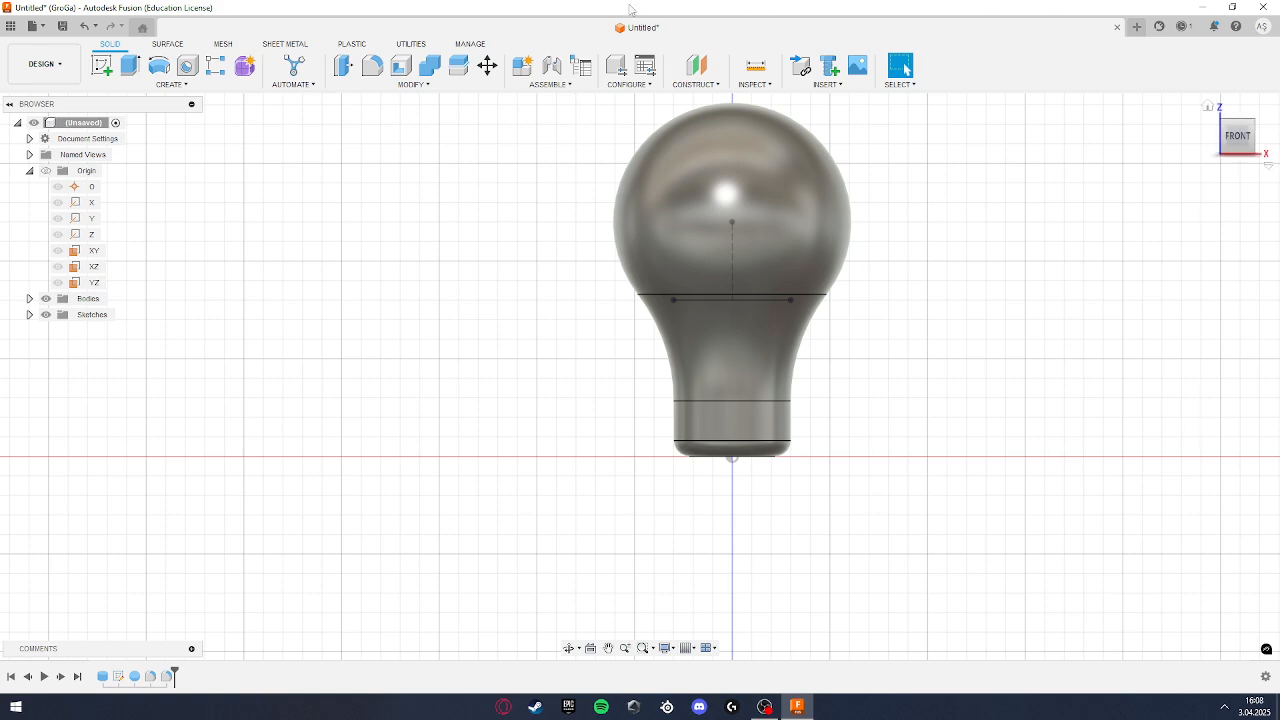
Step: Search the appearance library for Led and try to apply LED - SMD 3528 - 8lm (White) to the bulb's sphere
{"action": "left_click", "coordinate": [412, 84]}
{"action": "left_click", "coordinate": [410, 355]}
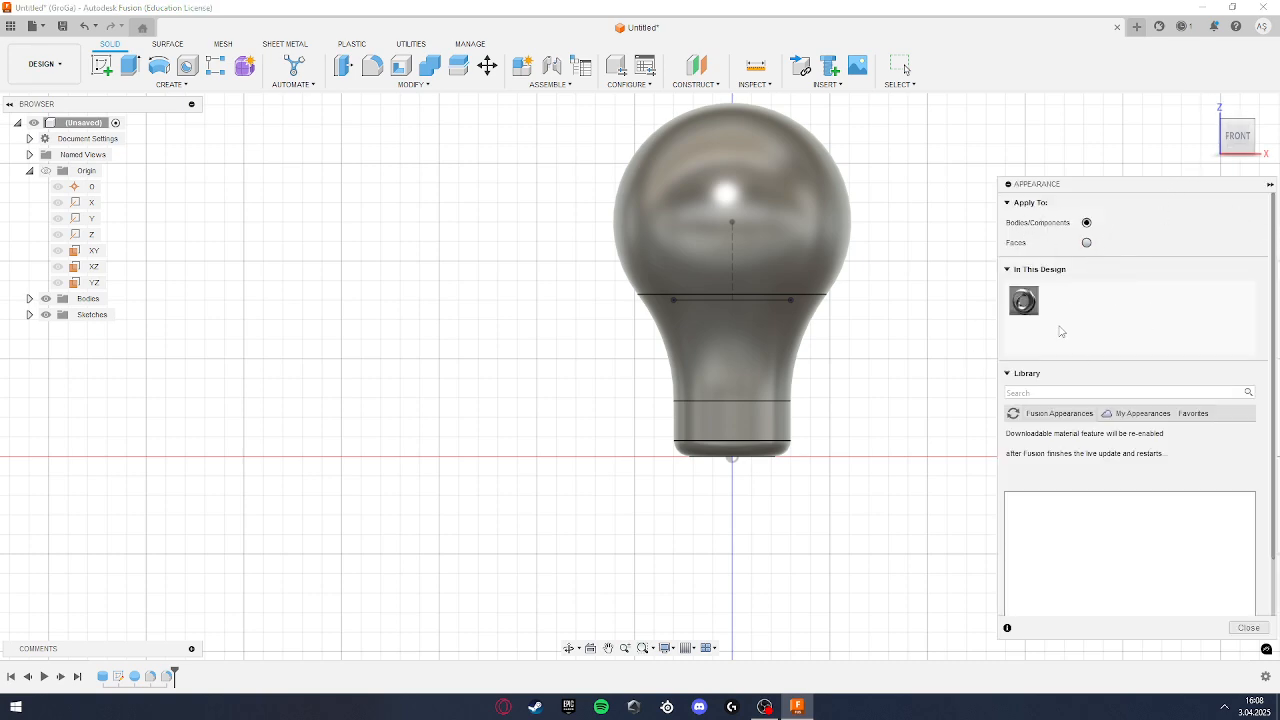
{"action": "left_click", "coordinate": [1083, 391]}
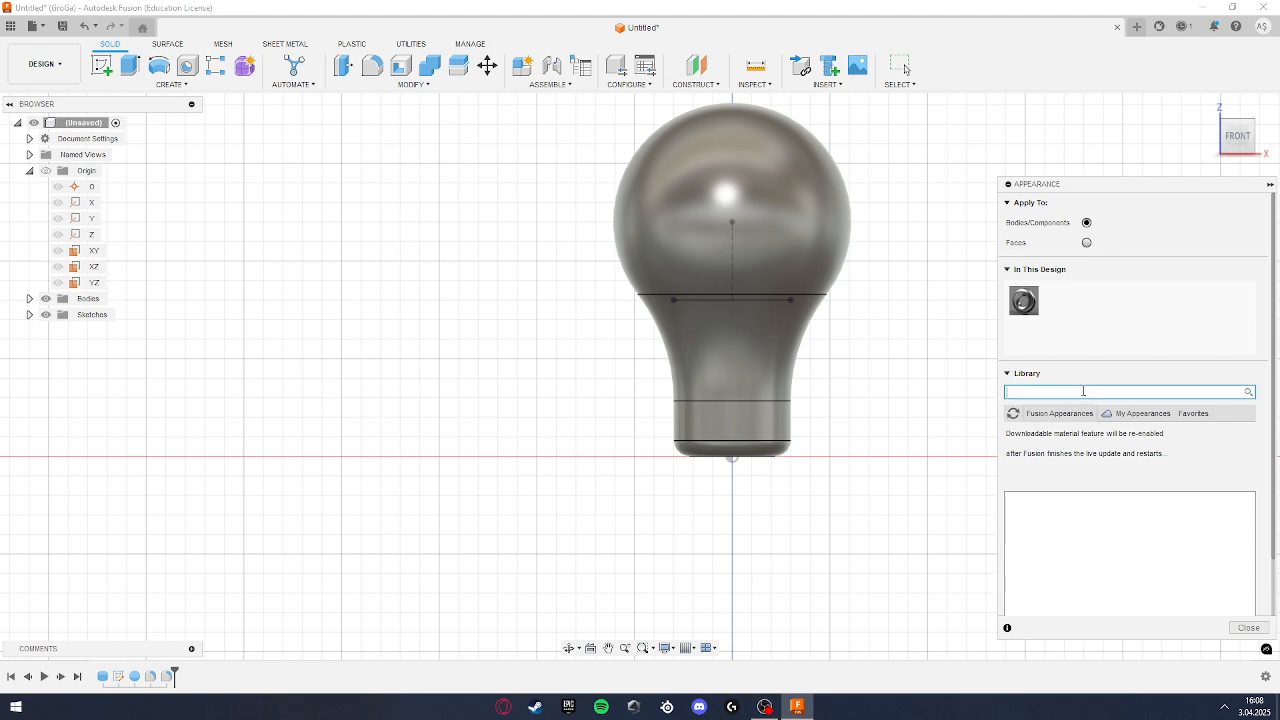
{"action": "type", "text": "Led"}
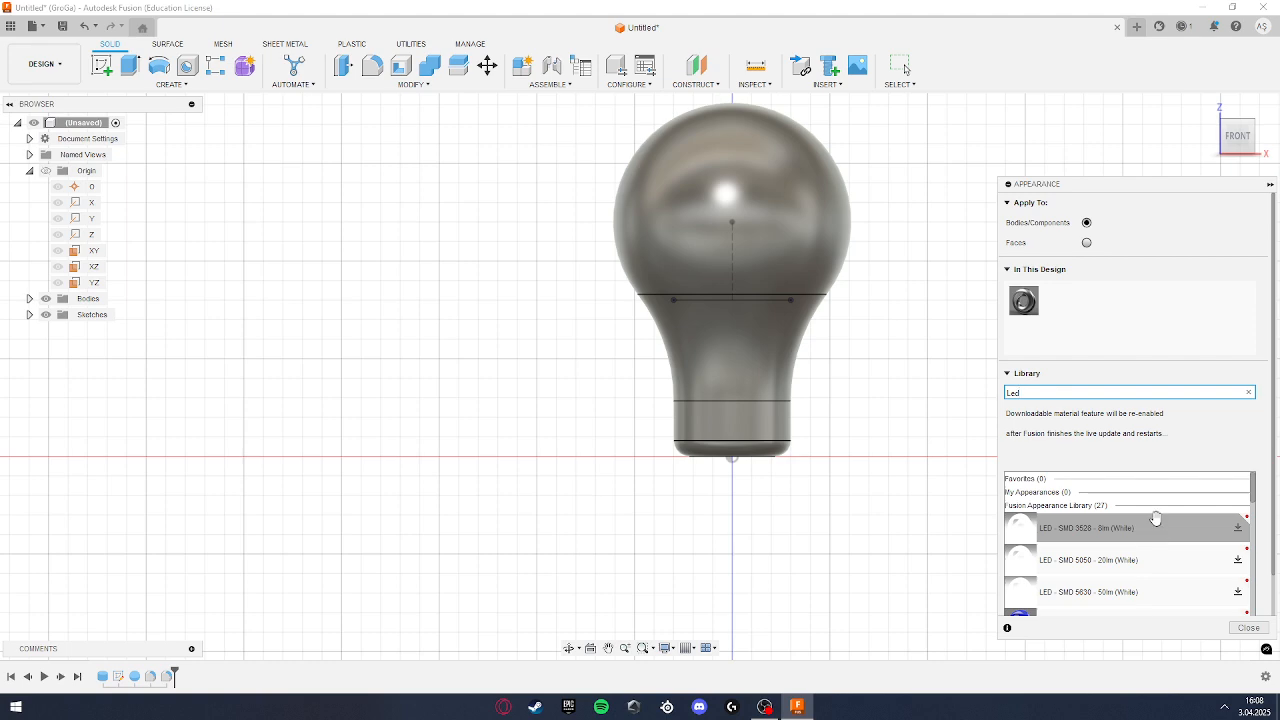
{"action": "left_click_drag", "start_coordinate": [1121, 525], "coordinate": [774, 235]}
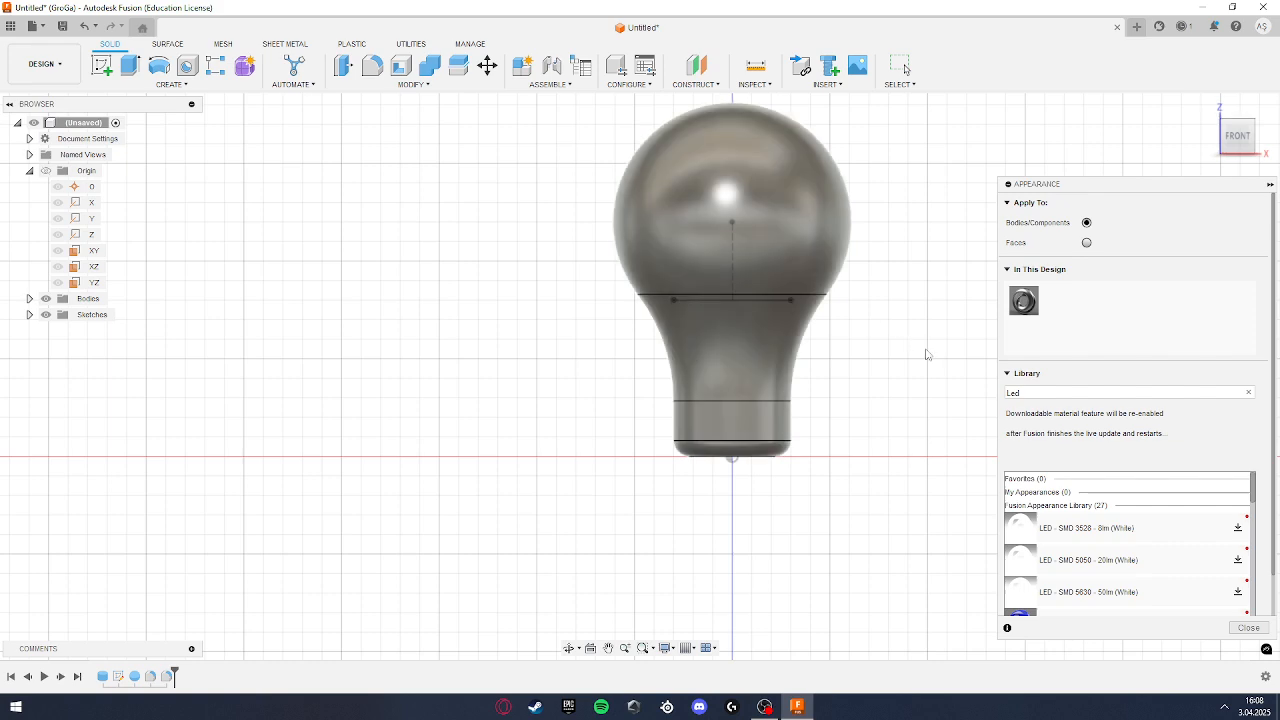
{"action": "left_click", "coordinate": [830, 296]}
{"action": "left_click", "coordinate": [791, 228]}
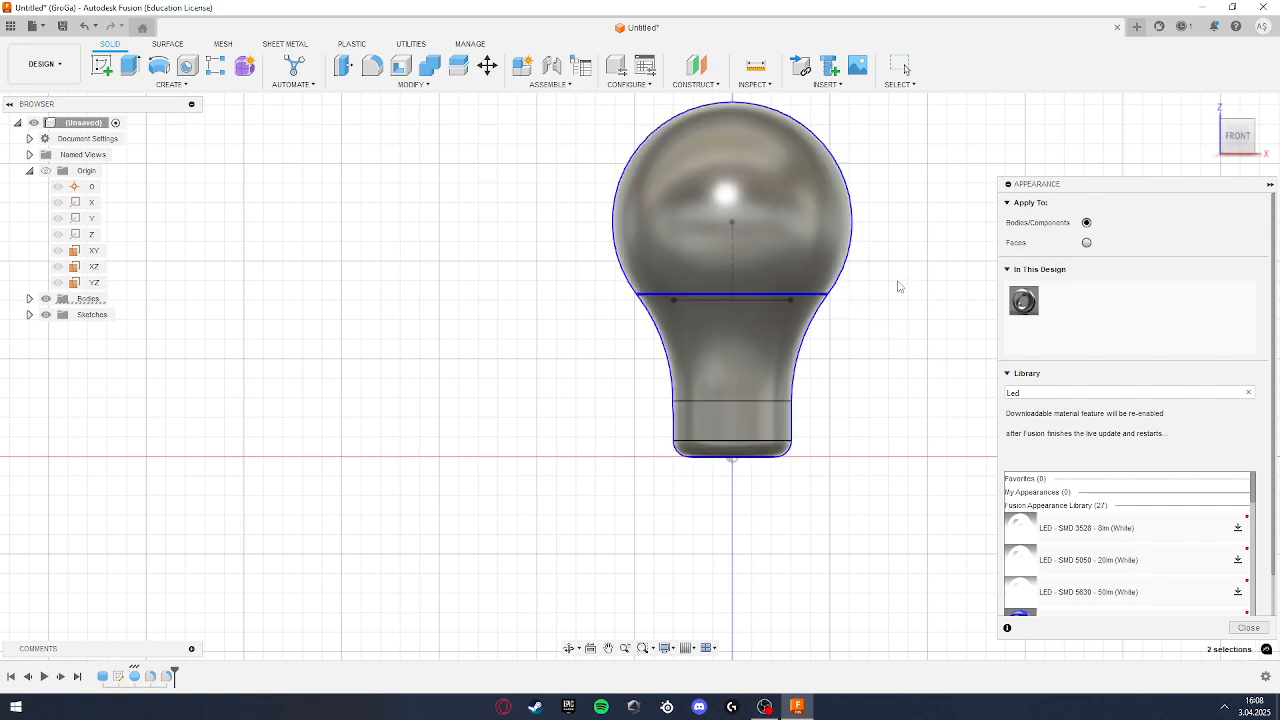
{"action": "left_click", "coordinate": [139, 680]}
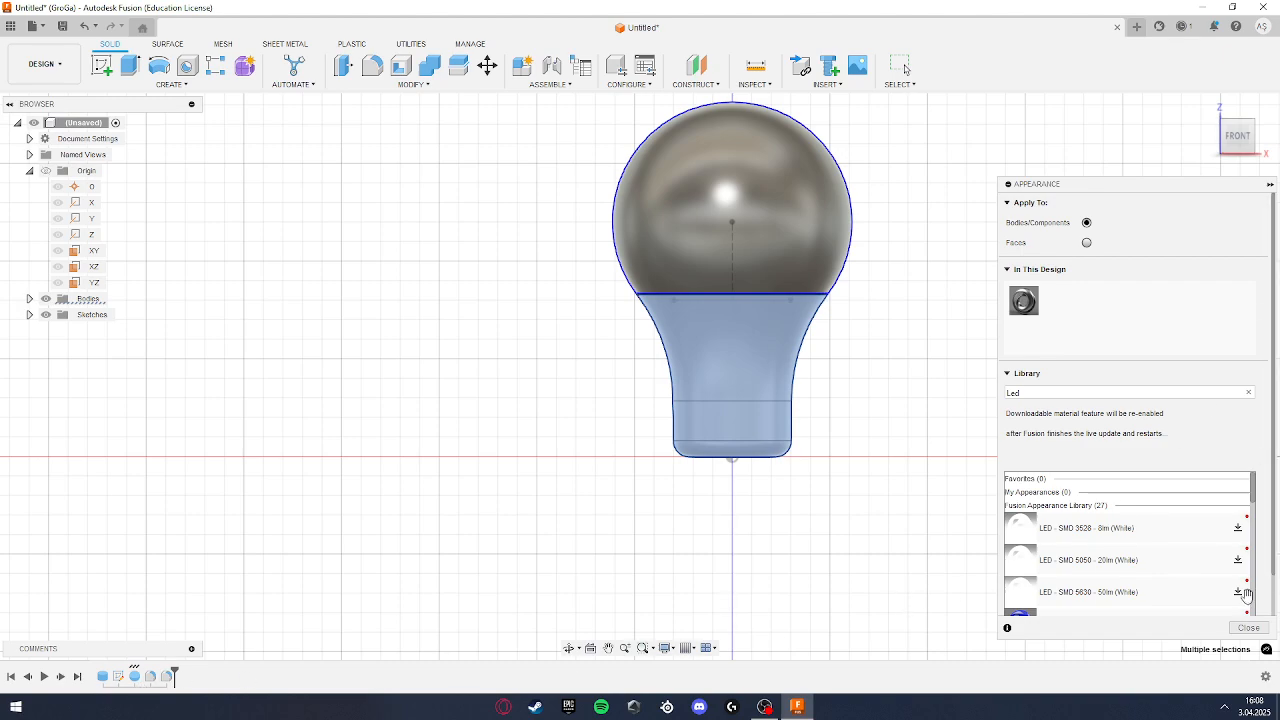
{"action": "left_click", "coordinate": [1248, 627]}
Step: Restart the Appearance command for the sphere, set it to apply to faces, and select the spherical face
{"action": "left_click", "coordinate": [137, 682]}
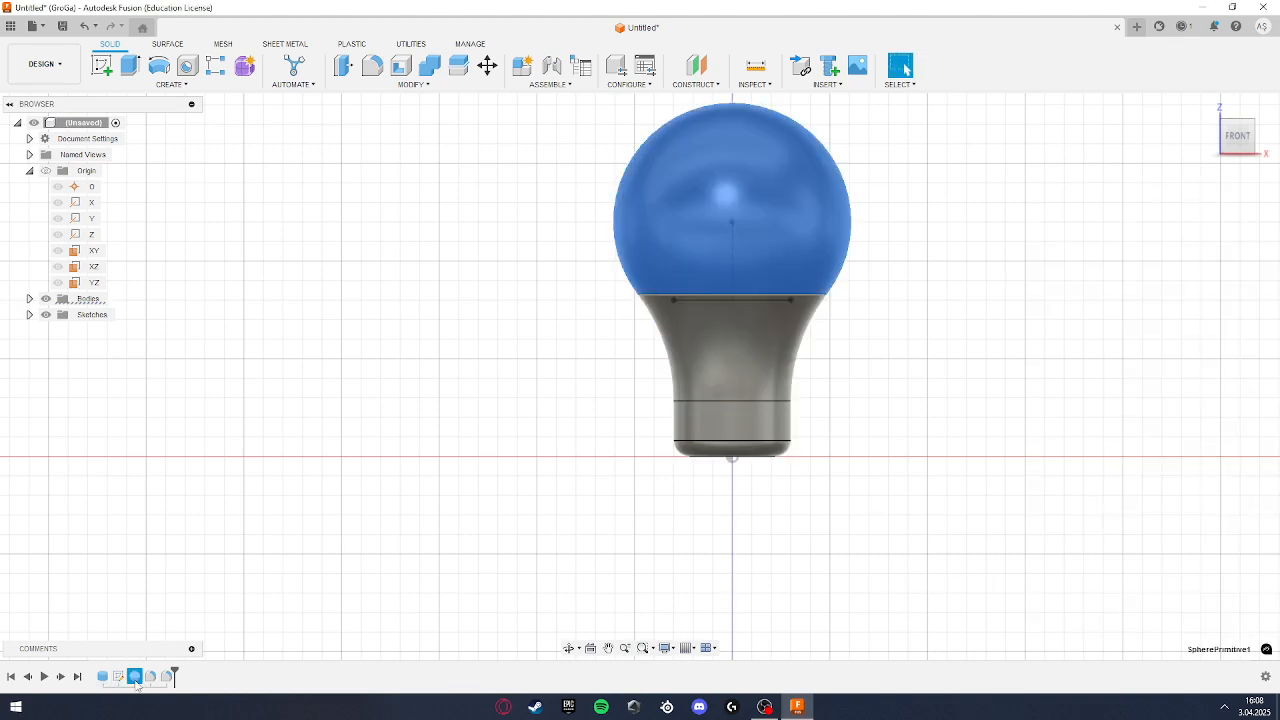
{"action": "left_click", "coordinate": [412, 84]}
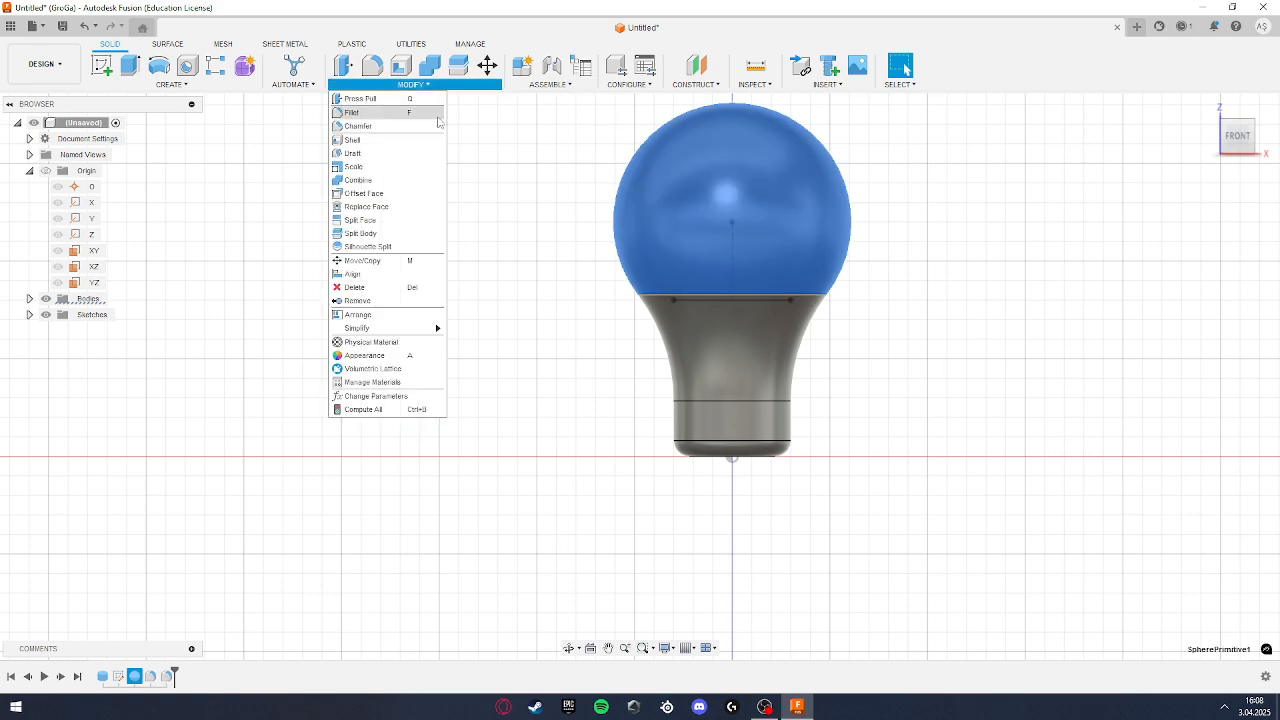
{"action": "left_click", "coordinate": [370, 360]}
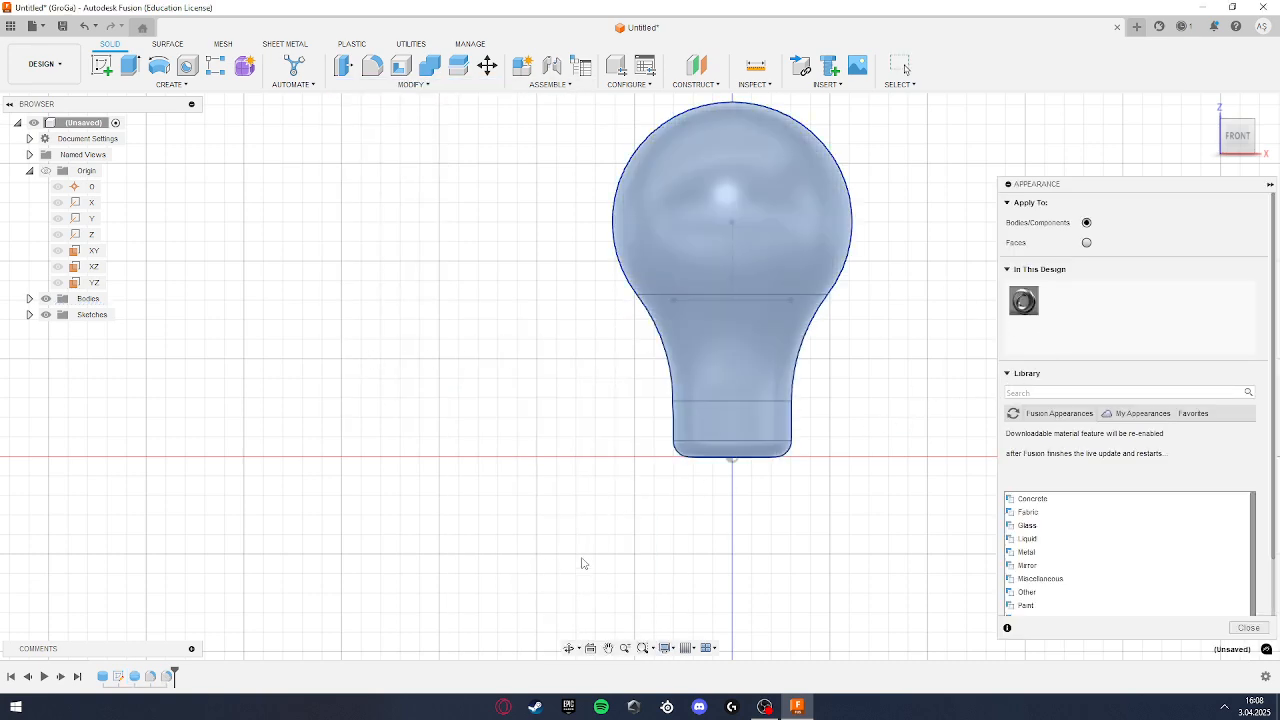
{"action": "left_click", "coordinate": [1087, 242]}
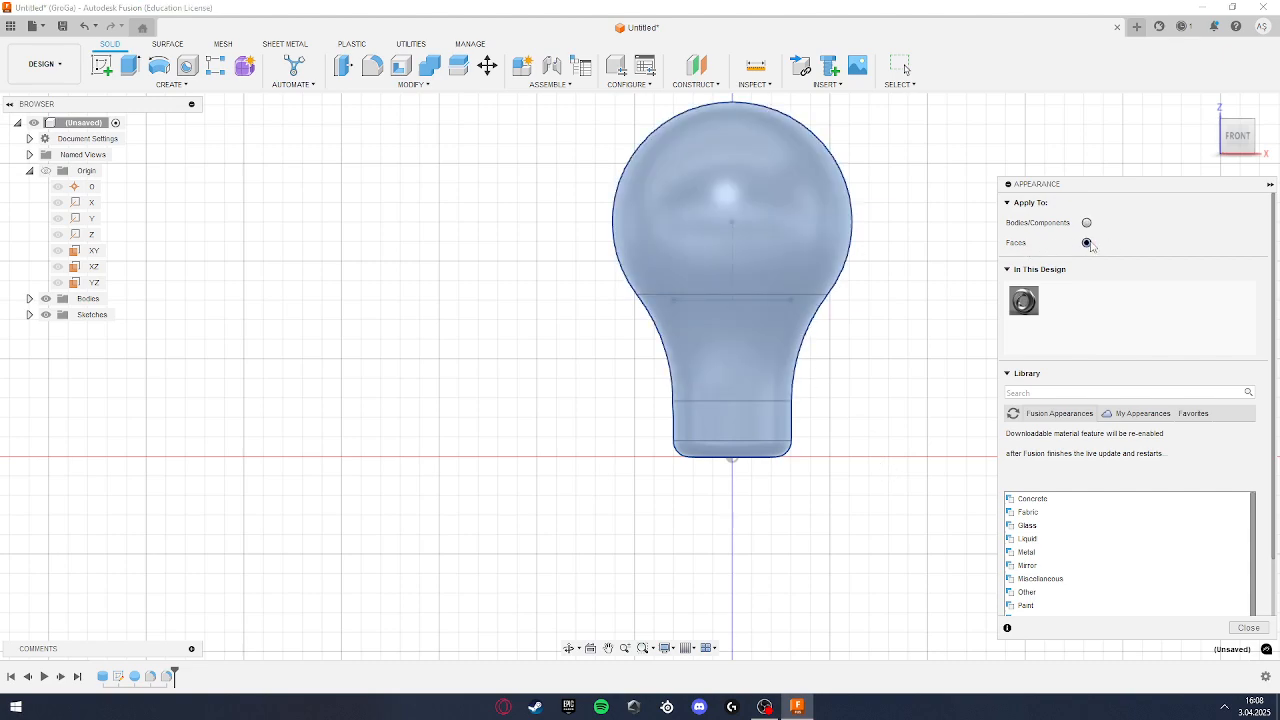
{"action": "left_click", "coordinate": [822, 262]}
{"action": "left_click", "coordinate": [779, 365]}
{"action": "left_click", "coordinate": [781, 449]}
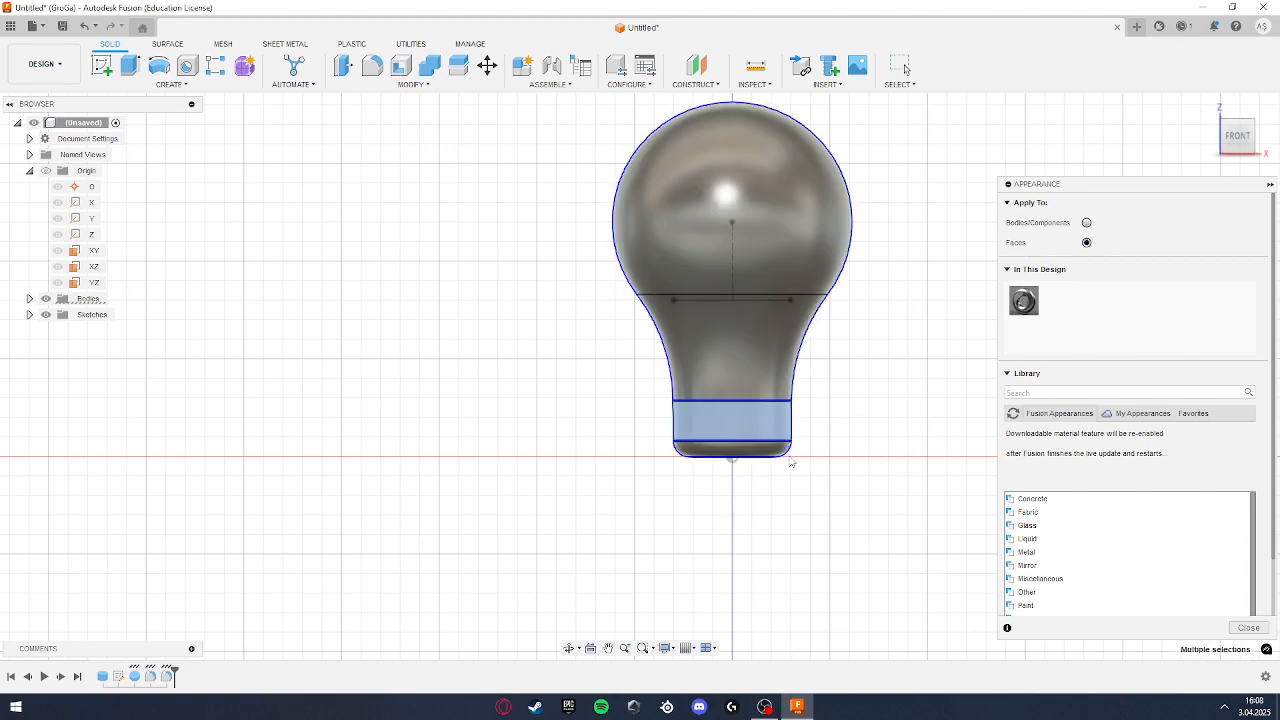
{"action": "left_click", "coordinate": [783, 428]}
{"action": "left_click", "coordinate": [763, 256]}
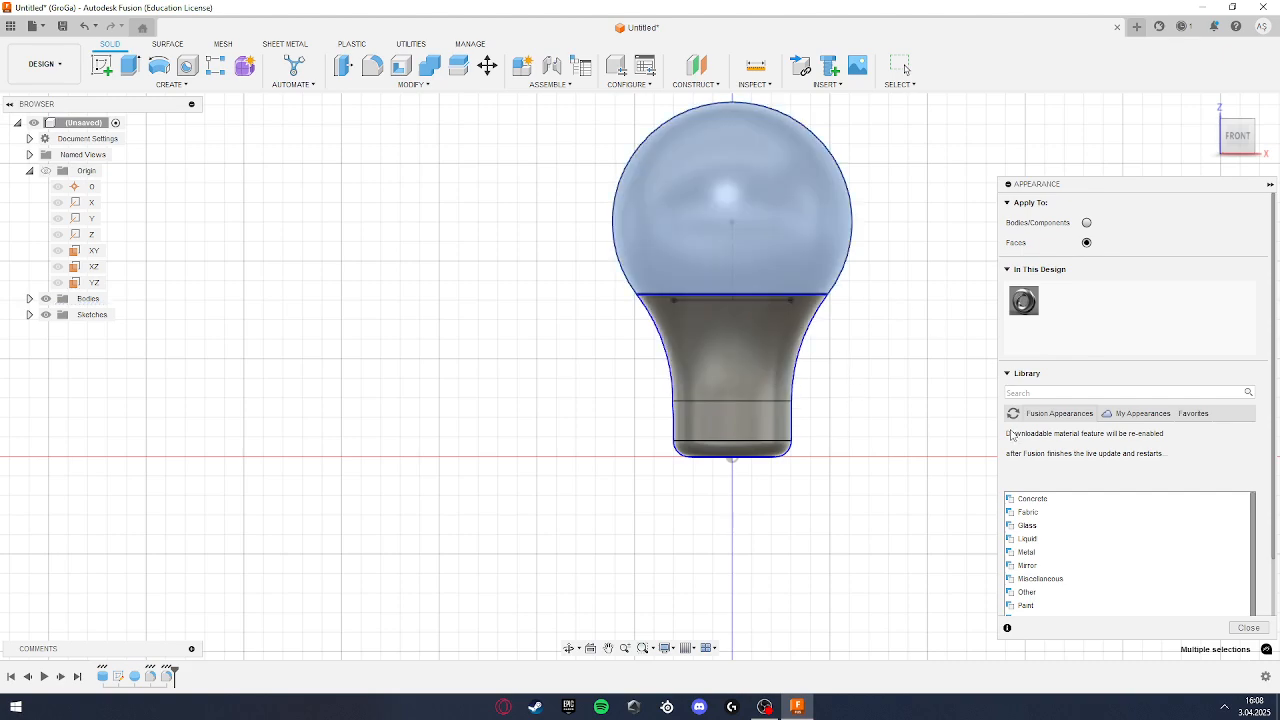
Step: Search for Led and try to apply LED - SMD 3528 - 8lm (White) to the sphere with face-level assignment
{"action": "left_click", "coordinate": [1079, 391]}
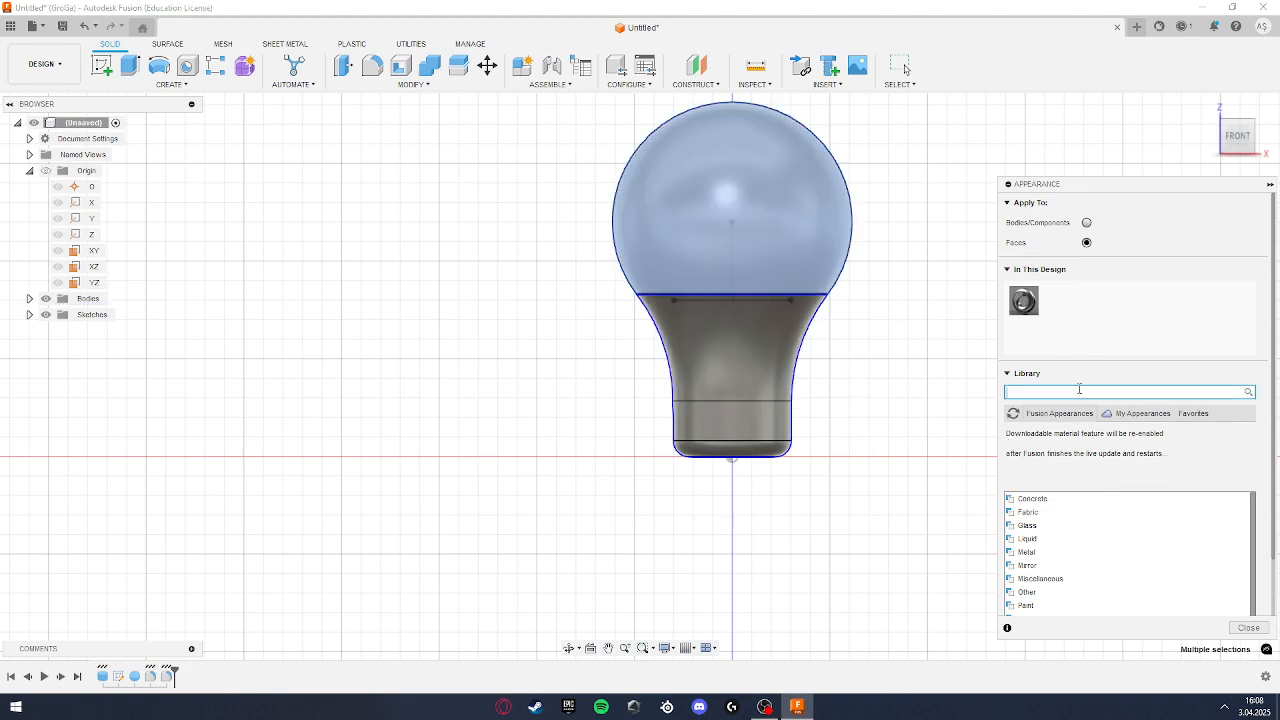
{"action": "type", "text": "Led"}
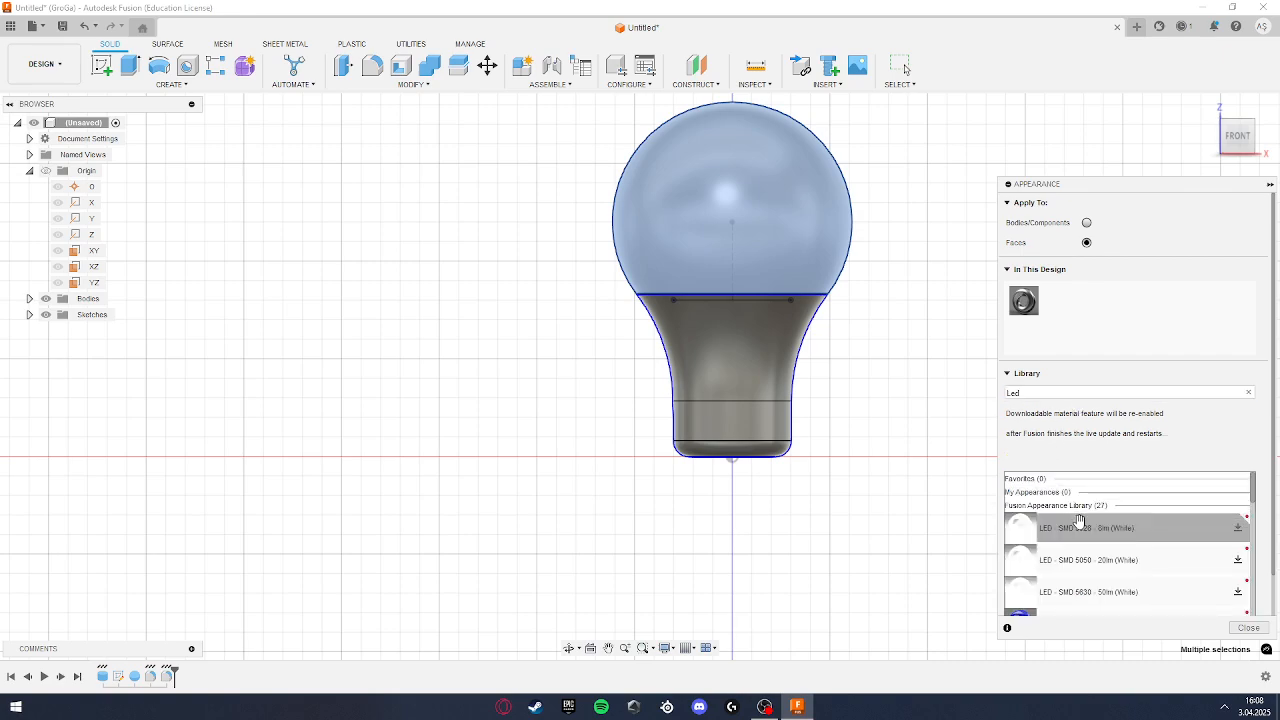
{"action": "left_click_drag", "start_coordinate": [1094, 538], "coordinate": [812, 238]}
{"action": "key", "text": "Escape"}
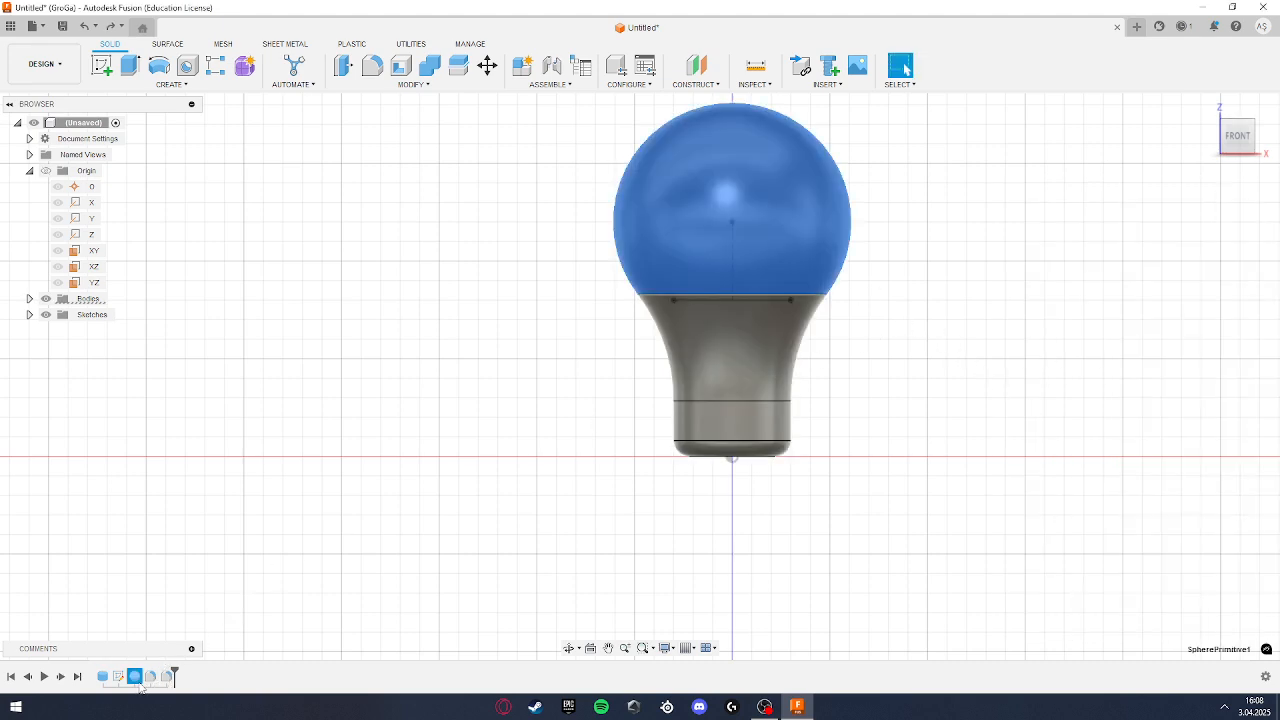
Step: Change the sphere feature's operation to New Body and check the resulting error details
{"action": "double_click", "coordinate": [136, 677]}
{"action": "left_click", "coordinate": [1206, 242]}
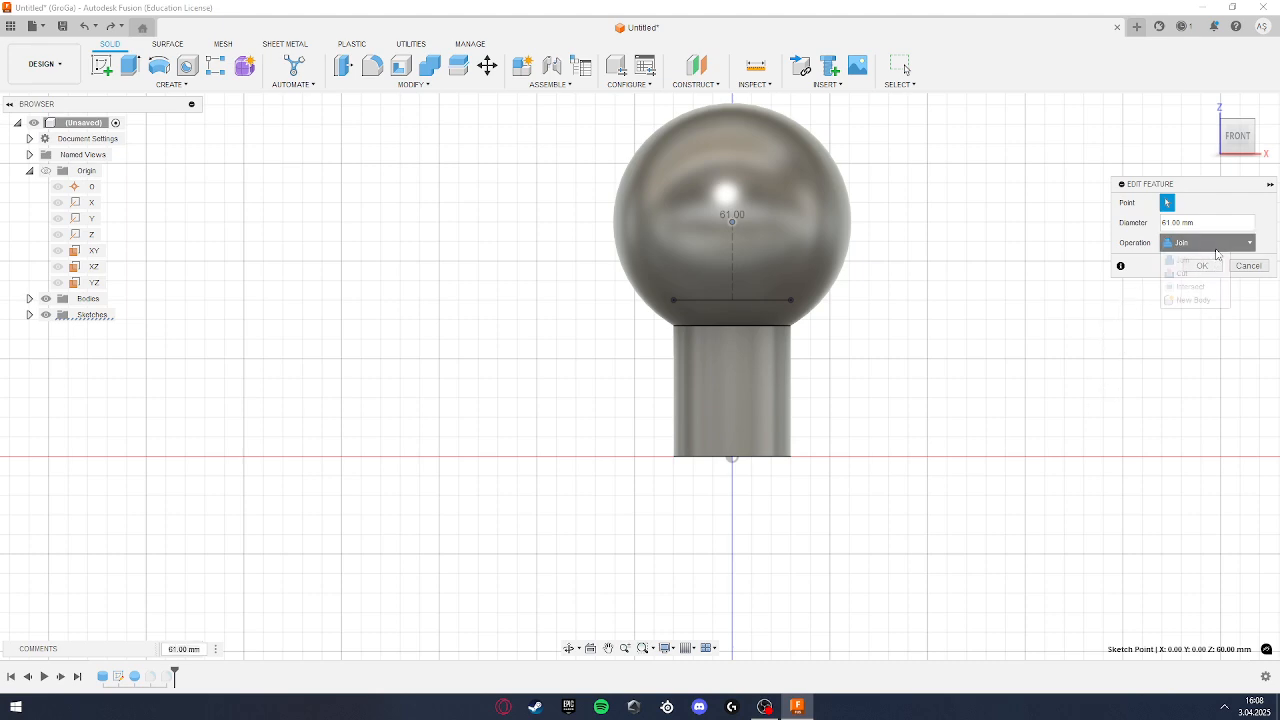
{"action": "left_click", "coordinate": [1192, 290]}
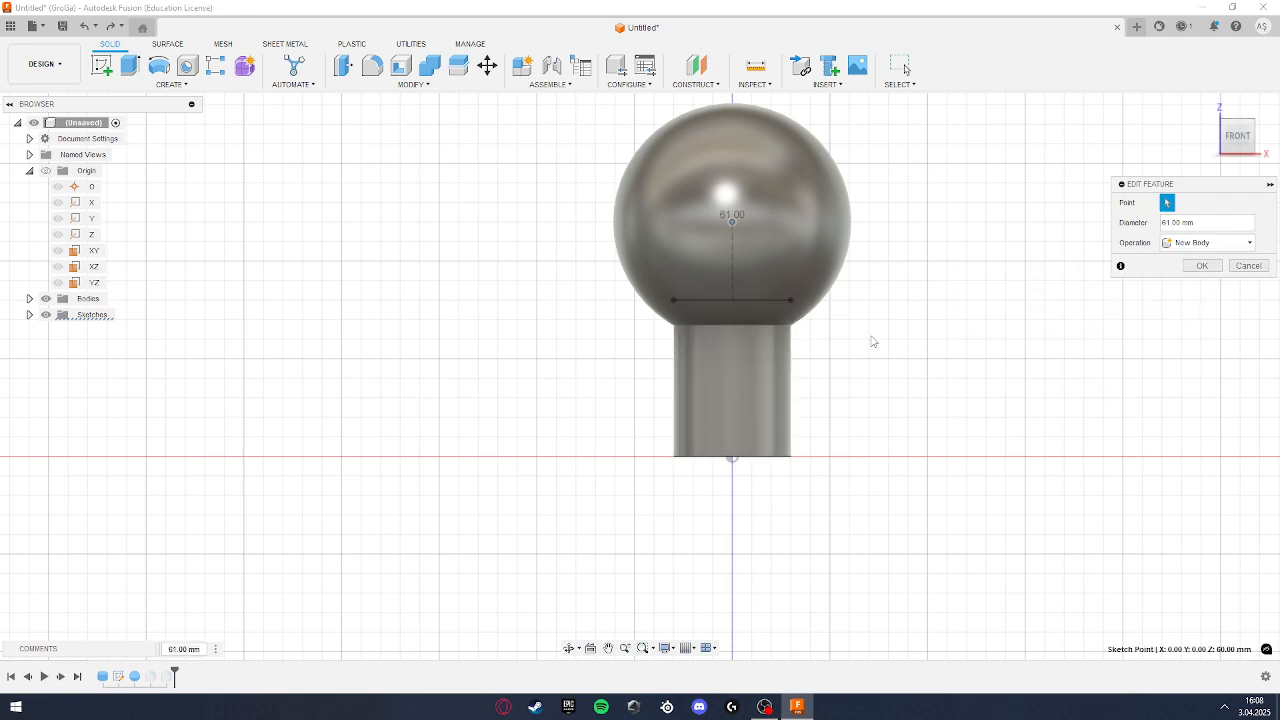
{"action": "left_click", "coordinate": [1202, 266]}
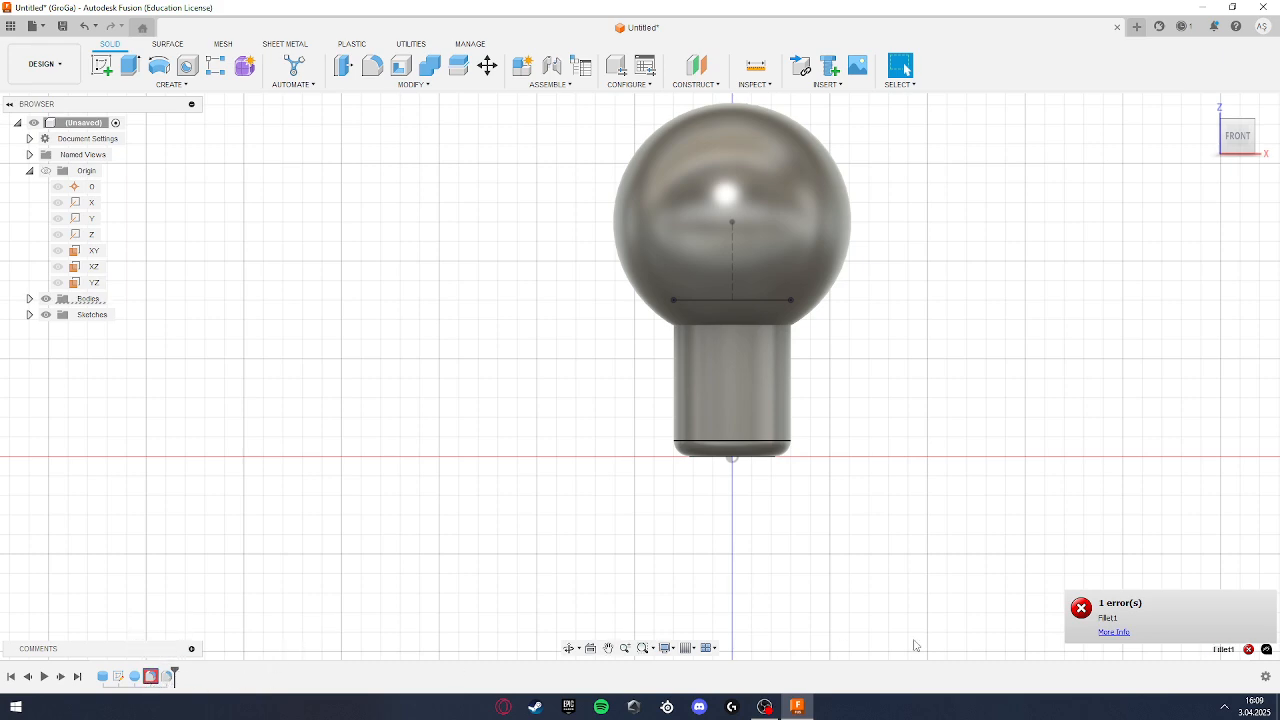
{"action": "left_click", "coordinate": [1256, 635]}
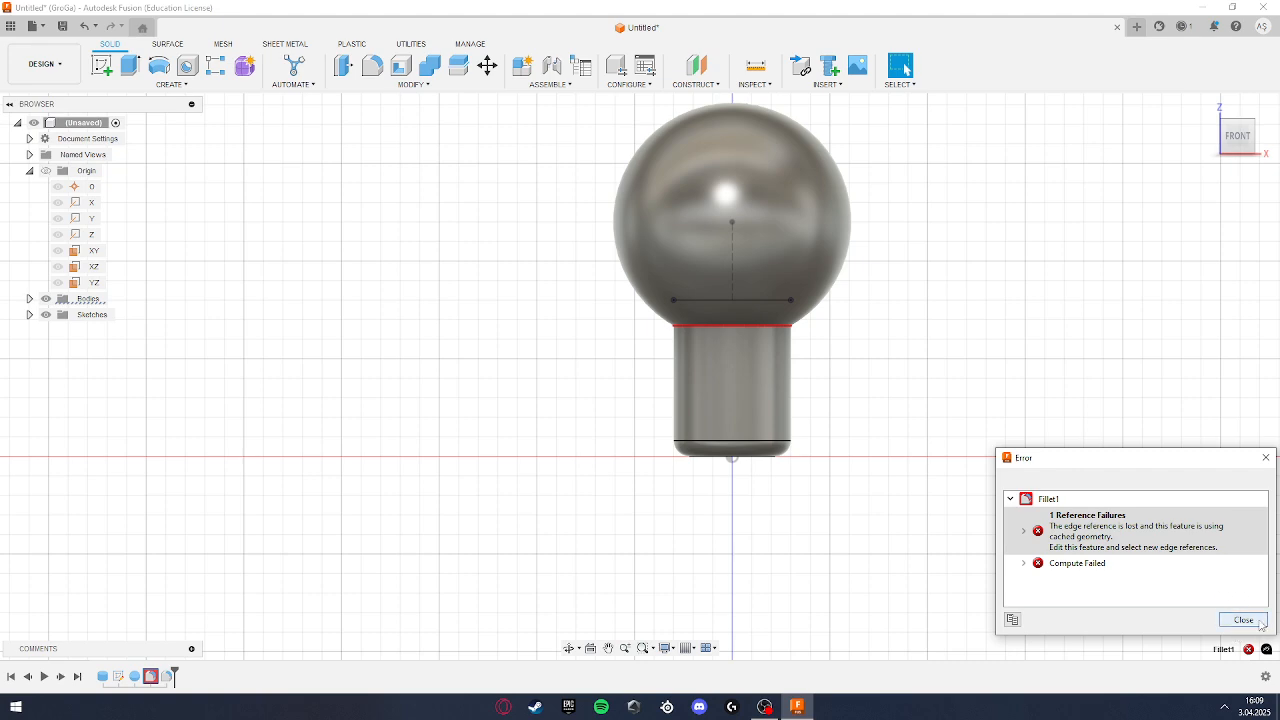
{"action": "left_click", "coordinate": [1244, 620]}
{"action": "left_click", "coordinate": [158, 86]}
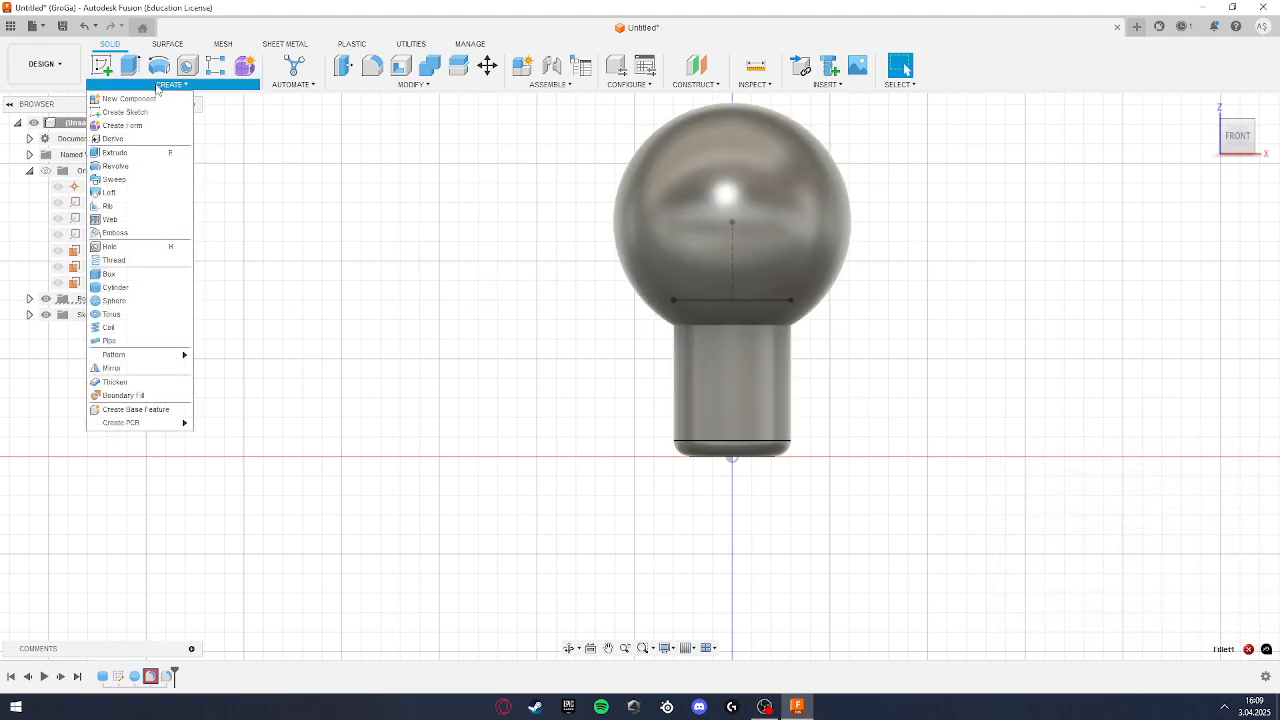
{"action": "left_click", "coordinate": [386, 82]}
{"action": "left_click", "coordinate": [373, 66]}
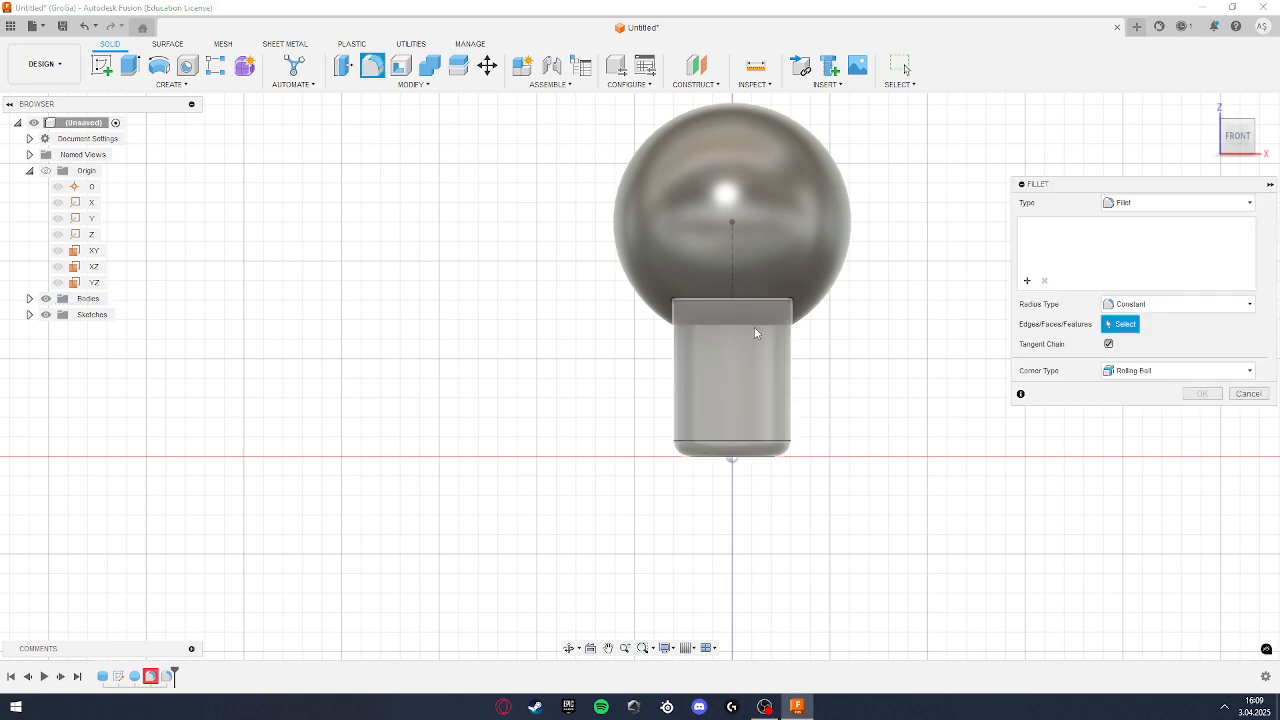
{"action": "left_click", "coordinate": [1255, 398]}
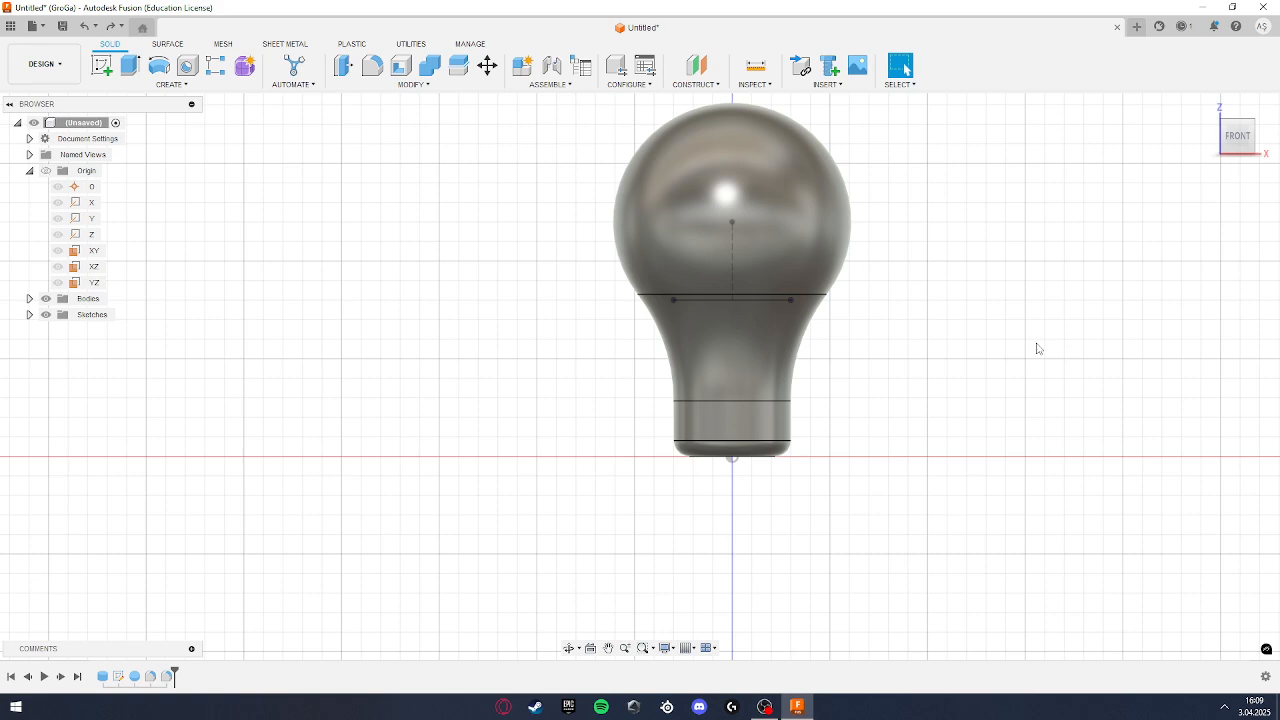
Step: Search the appearance library for led and apply LED - SMD 3528 - 8lm (White) to only the spherical face
{"action": "key", "text": "a"}
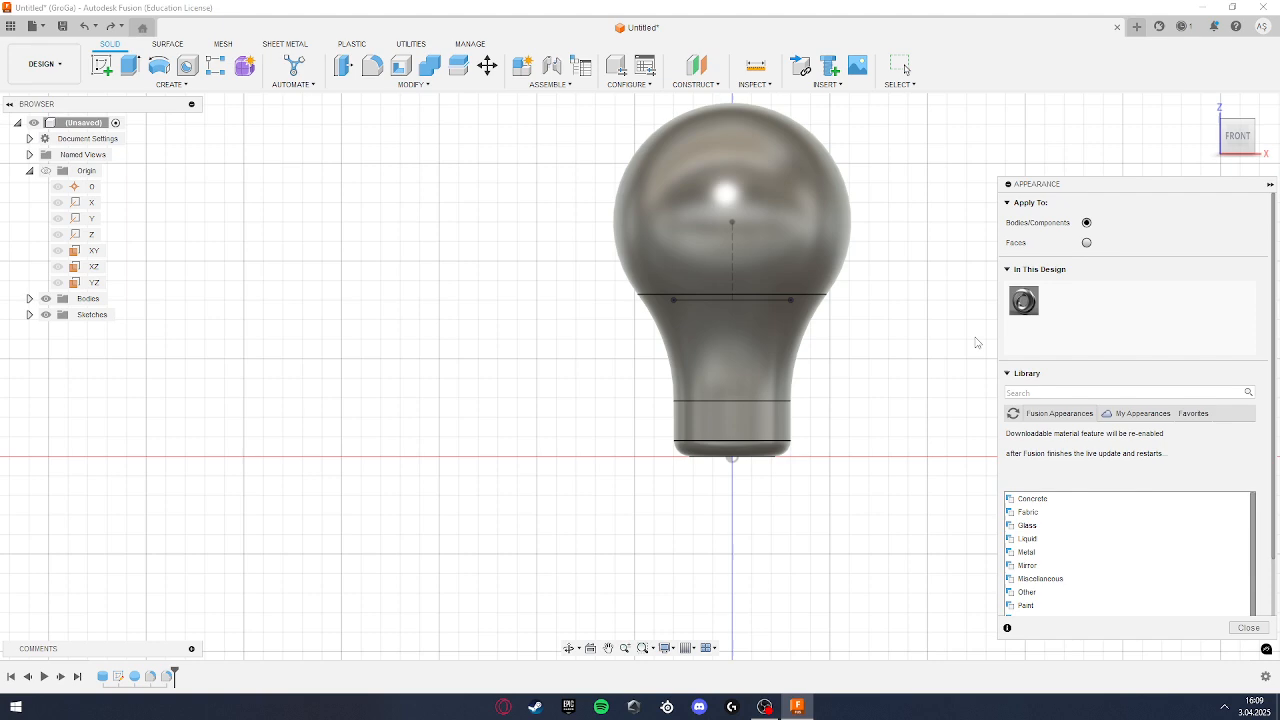
{"action": "left_click", "coordinate": [820, 254]}
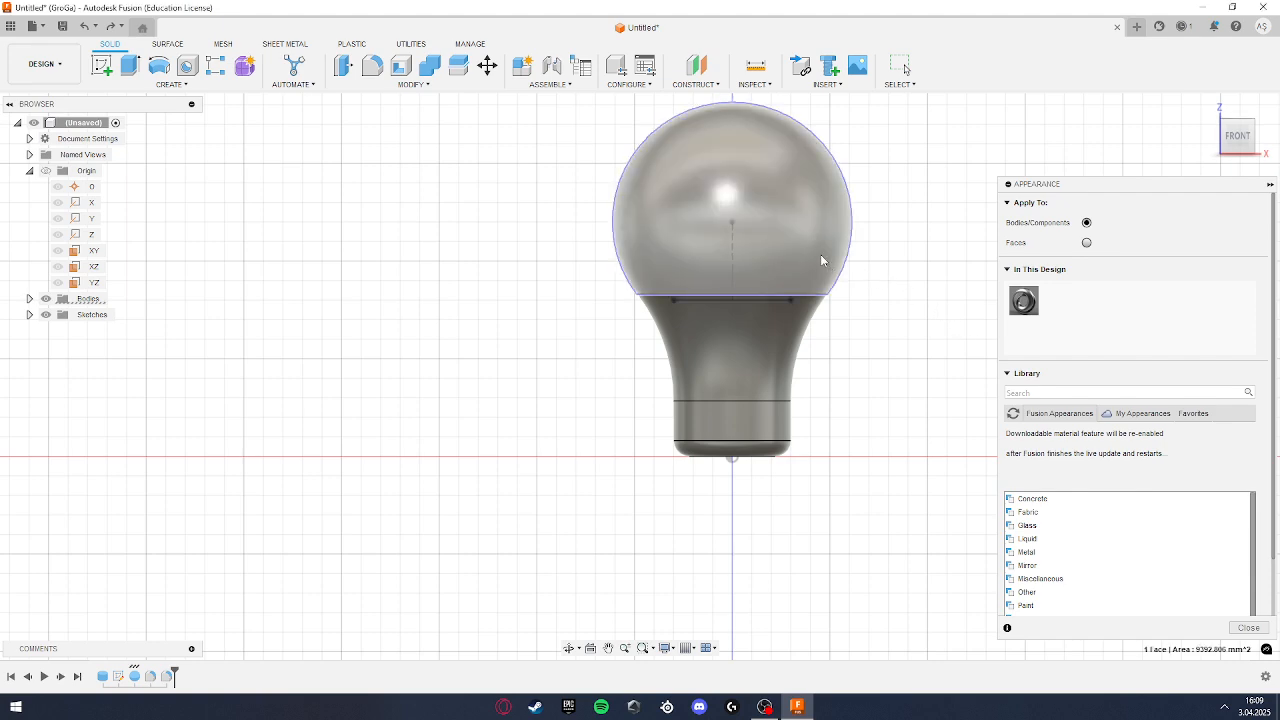
{"action": "left_click", "coordinate": [1052, 393]}
{"action": "key", "text": "Return"}
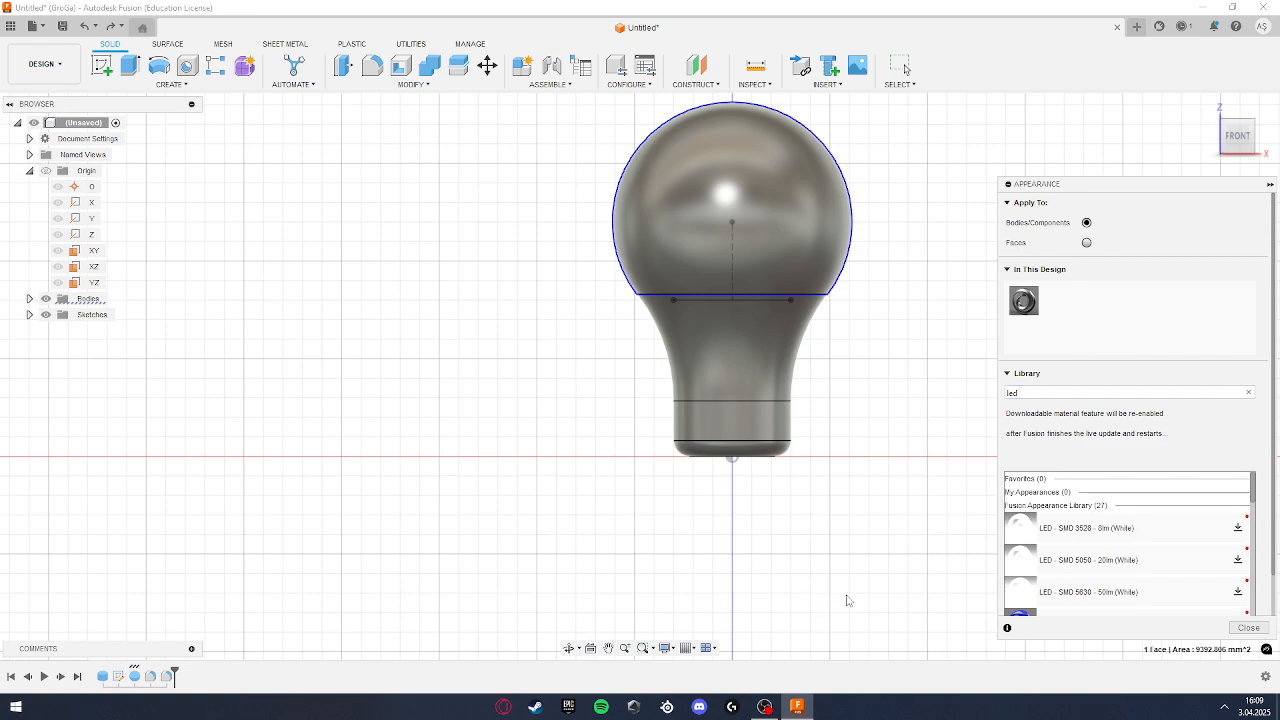
{"action": "left_click_drag", "start_coordinate": [1065, 527], "coordinate": [761, 211]}
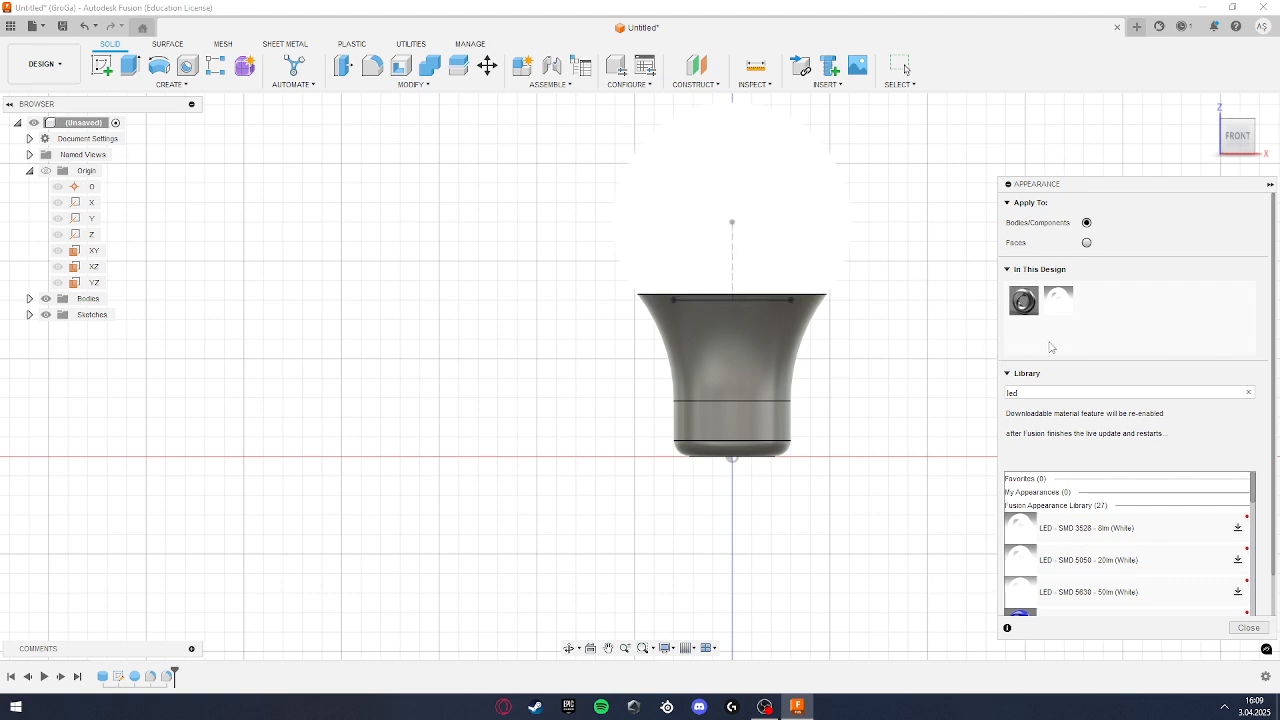
Step: Search for grey pla and apply Plastic - Glossy (Grey) to the neck, cylindrical side and lower rounded faces of the base
{"action": "left_click_drag", "start_coordinate": [1045, 392], "coordinate": [939, 366]}
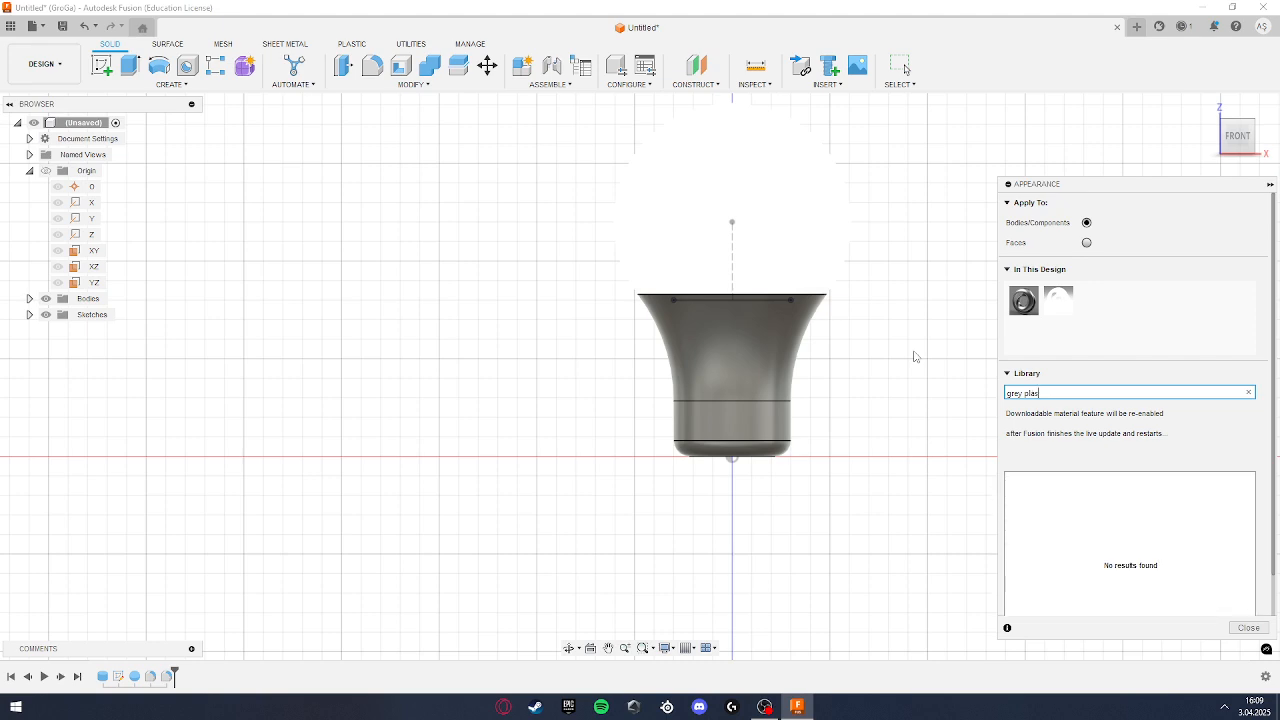
{"action": "key", "text": "BackSpace"}
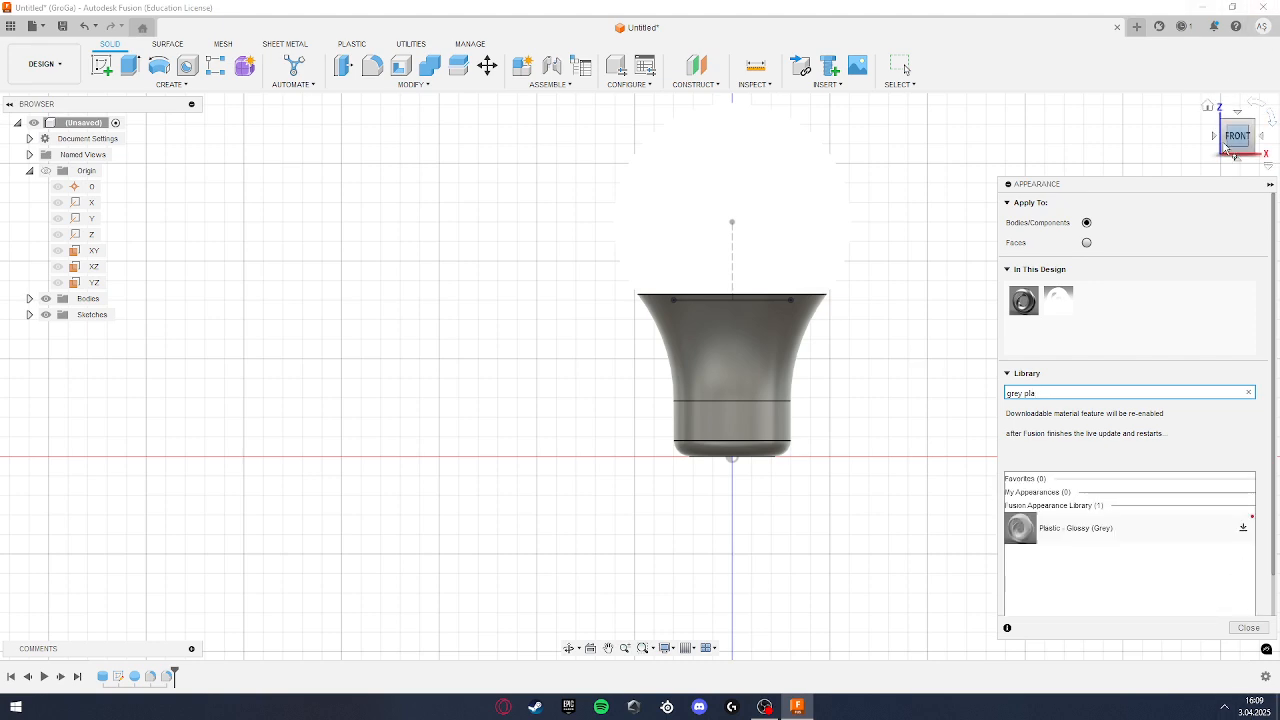
{"action": "left_click_drag", "start_coordinate": [1030, 528], "coordinate": [1087, 531]}
{"action": "left_click", "coordinate": [720, 370]}
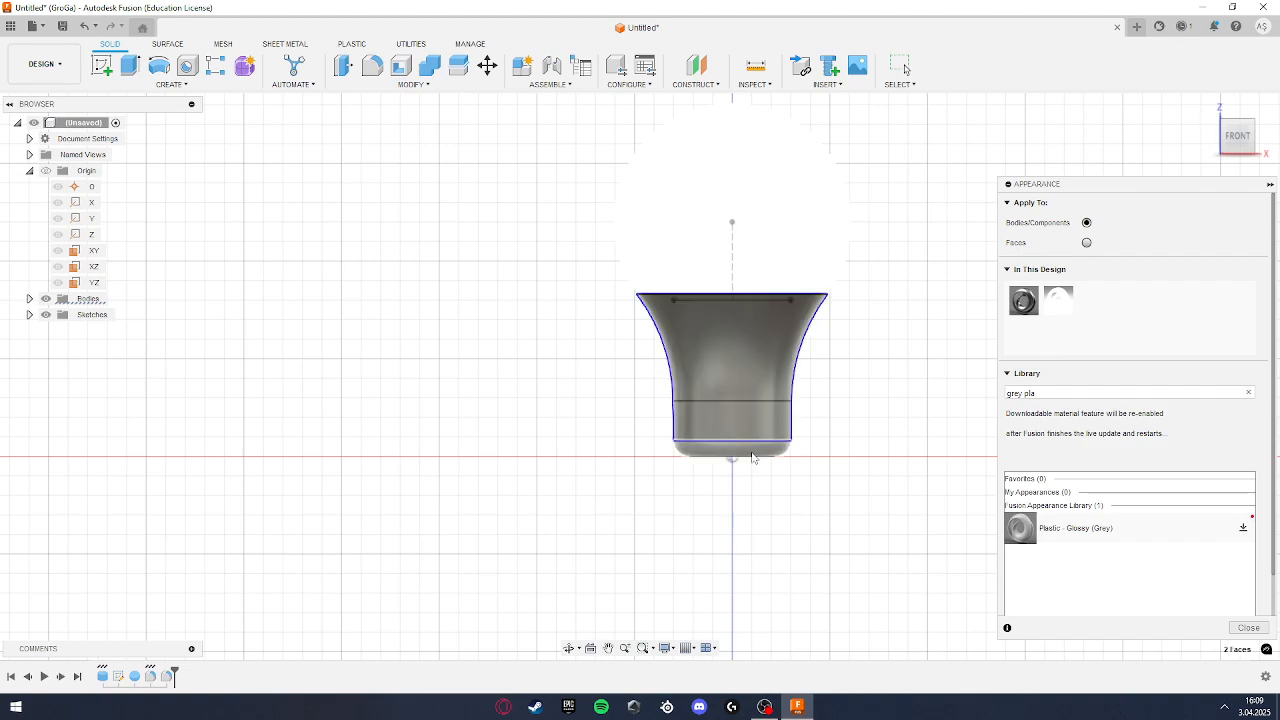
{"action": "left_click_drag", "start_coordinate": [1060, 528], "coordinate": [763, 363]}
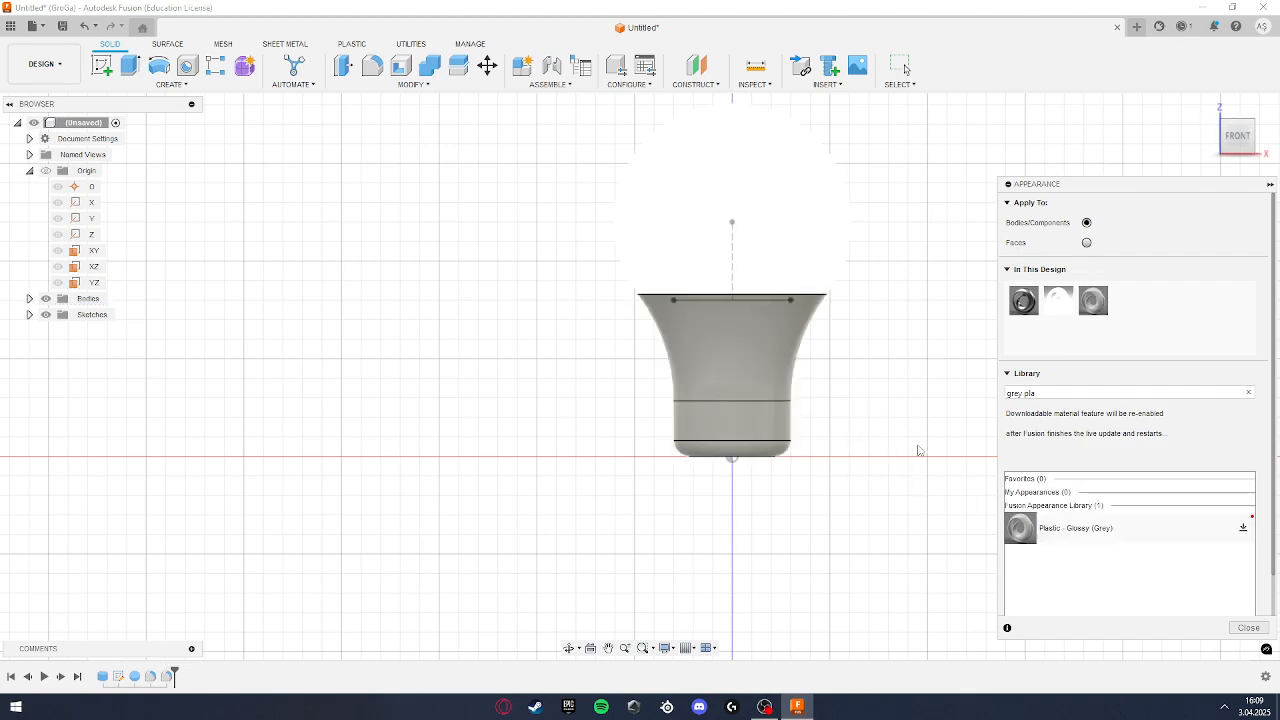
Step: Apply Plastic - Glossy (Grey) to the flat bottom face of the base and finish the appearance assignment
{"action": "middle_click_drag", "start_coordinate": [917, 449], "coordinate": [930, 357], "text": "shift"}
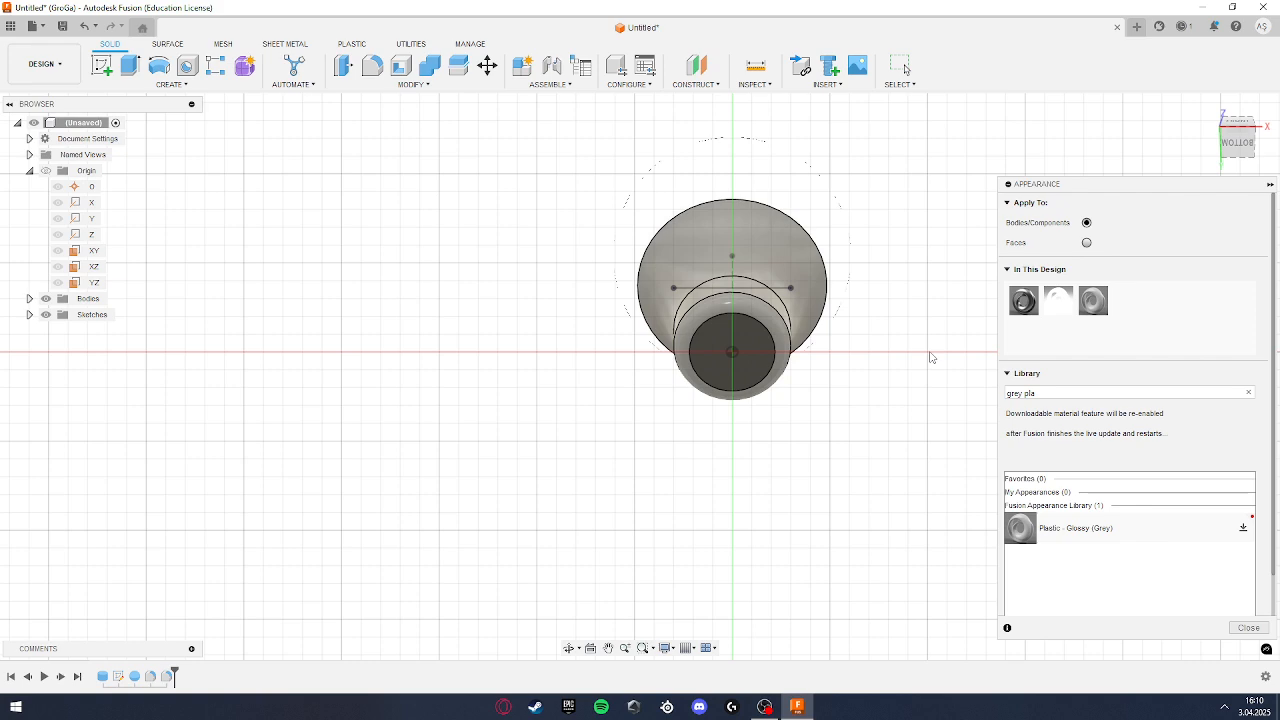
{"action": "left_click_drag", "start_coordinate": [1078, 520], "coordinate": [765, 362]}
{"action": "left_click", "coordinate": [714, 356]}
{"action": "left_click", "coordinate": [751, 360]}
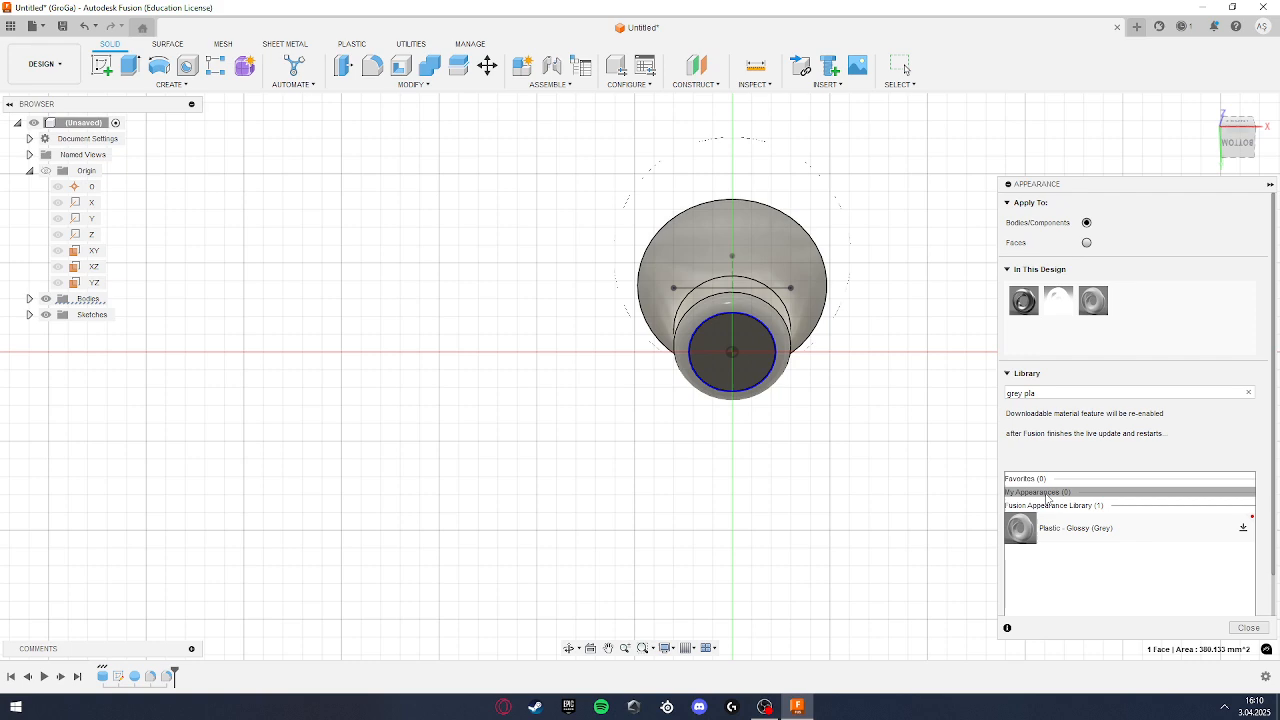
{"action": "left_click_drag", "start_coordinate": [1060, 526], "coordinate": [746, 357]}
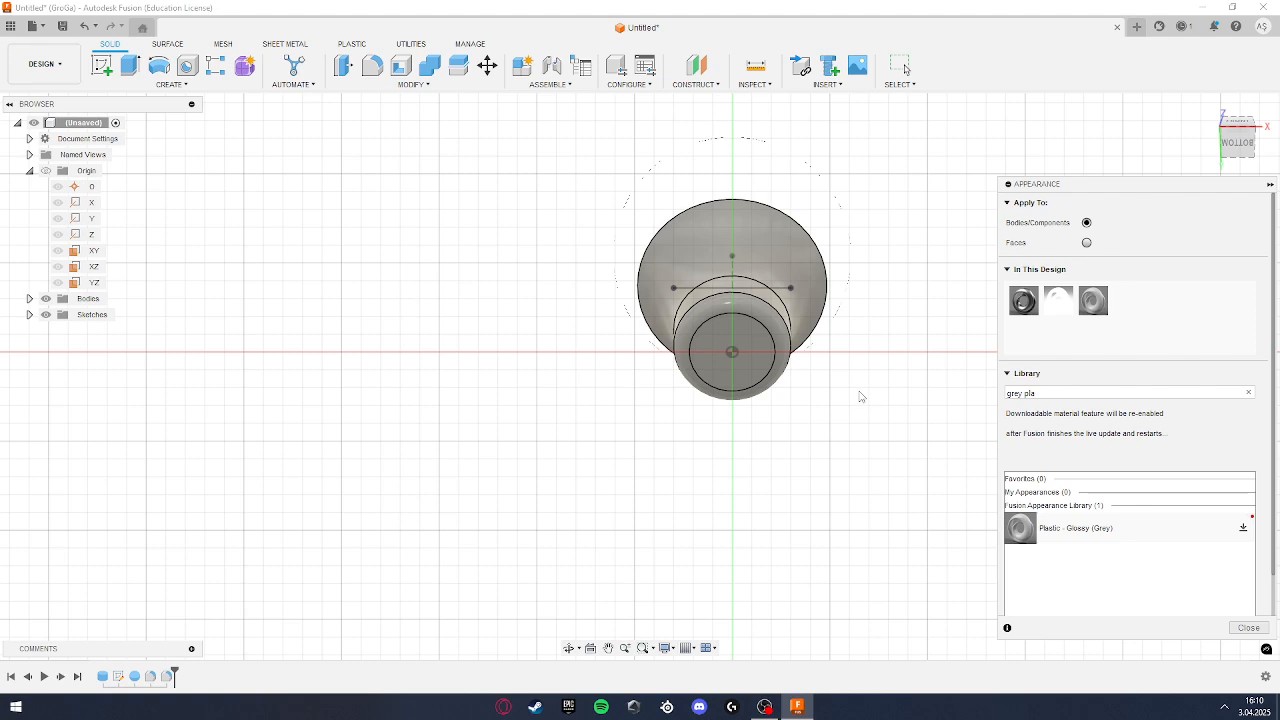
{"action": "left_click", "coordinate": [1250, 628]}
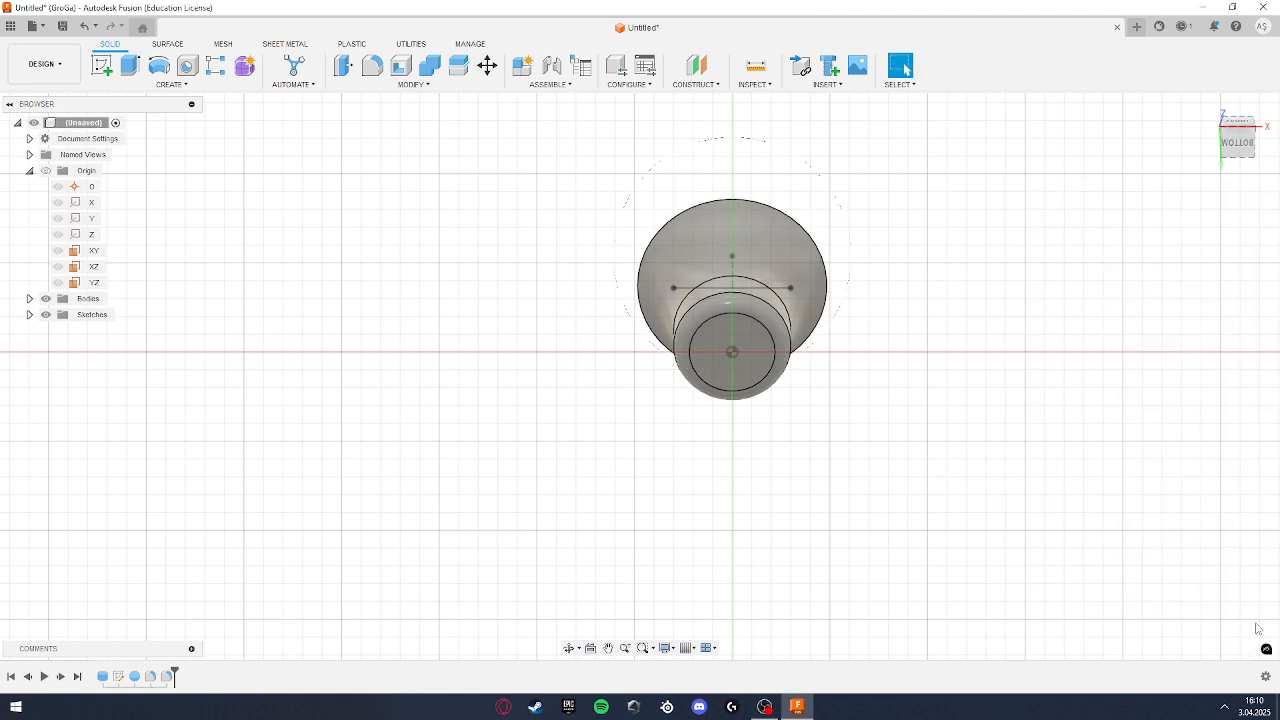
{"action": "left_click", "coordinate": [160, 70]}
{"action": "left_click", "coordinate": [166, 85]}
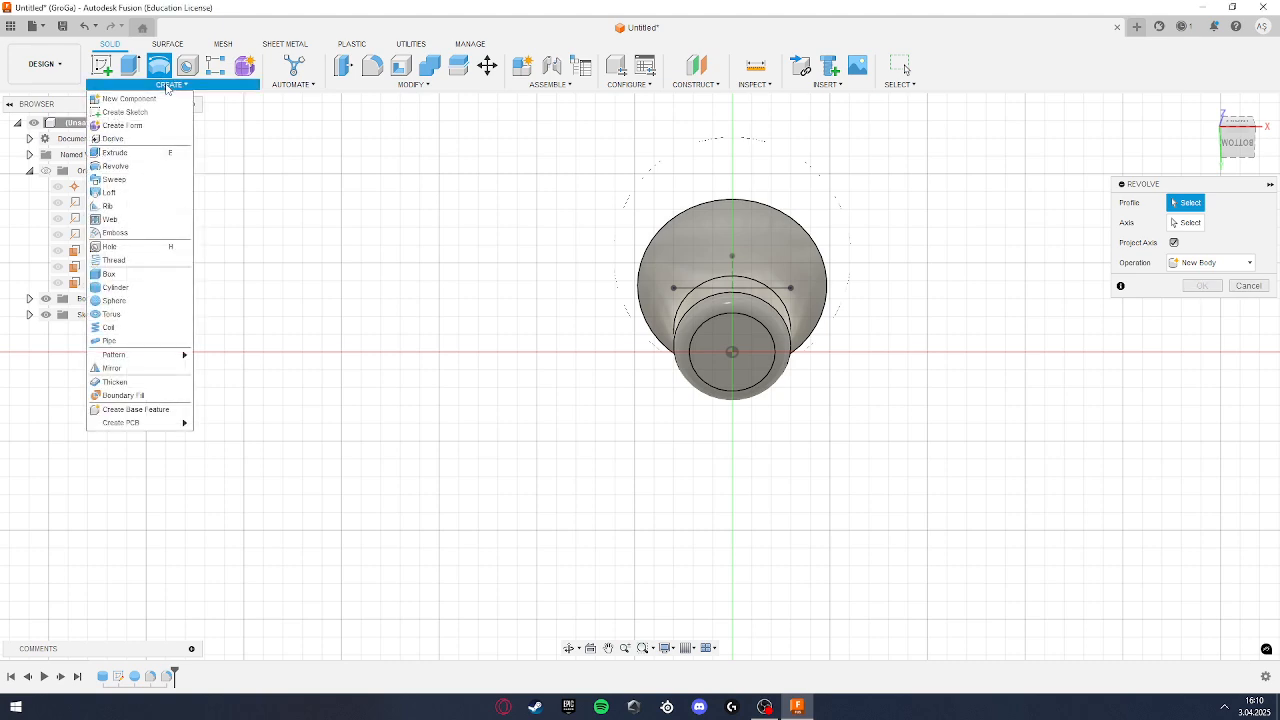
{"action": "left_click", "coordinate": [1245, 286]}
Step: Add a joined cylinder 22 mm in diameter and 10 mm high on the base's bottom face, centred on the origin
{"action": "left_click", "coordinate": [185, 85]}
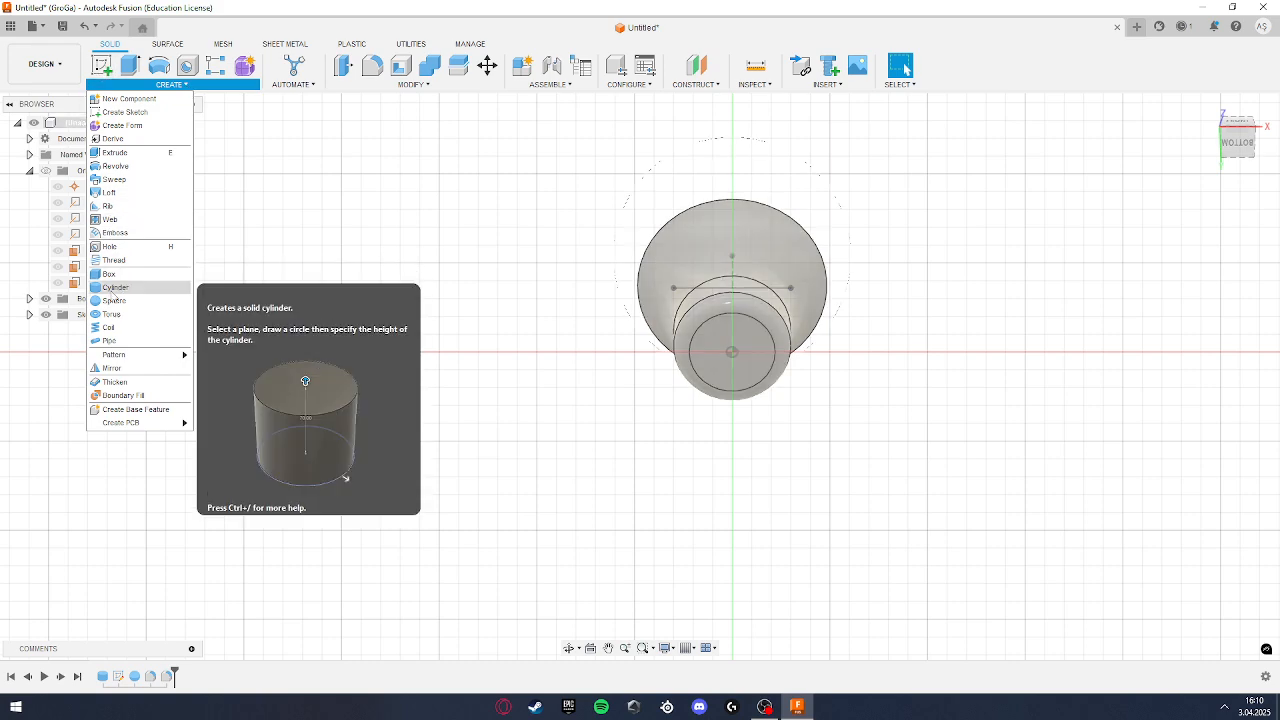
{"action": "left_click", "coordinate": [112, 289]}
{"action": "left_click", "coordinate": [760, 372]}
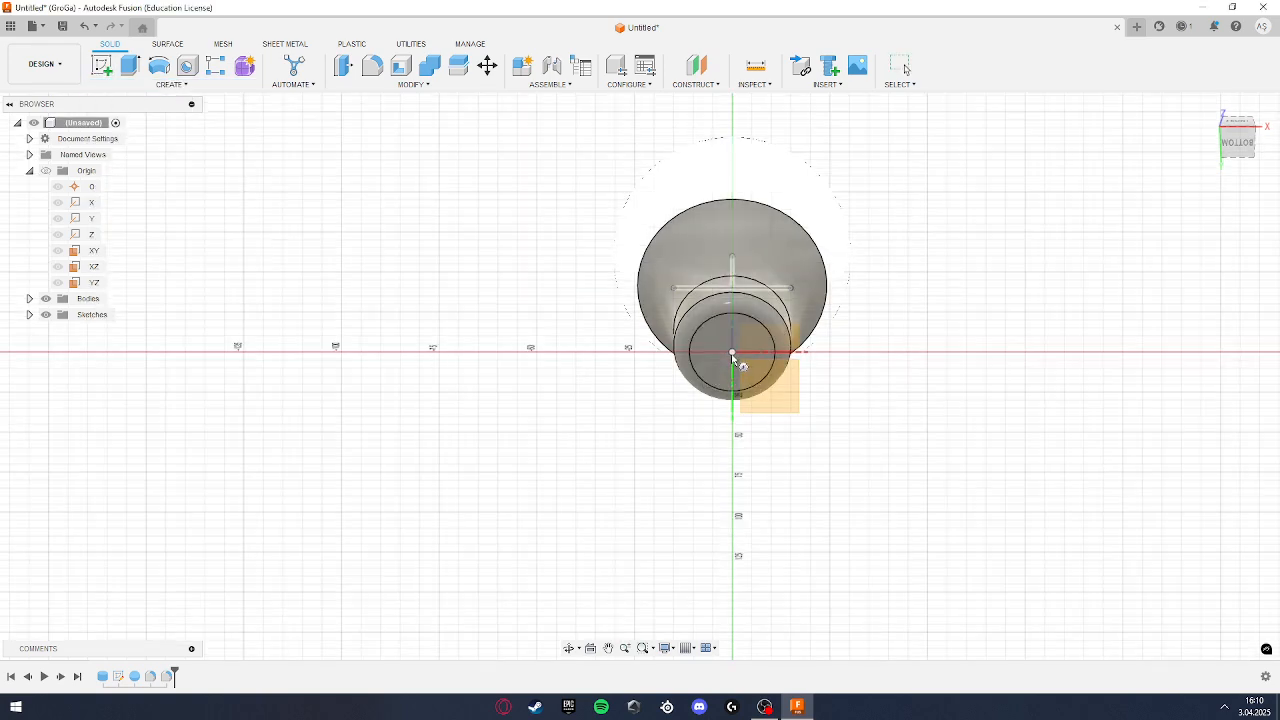
{"action": "left_click", "coordinate": [733, 352]}
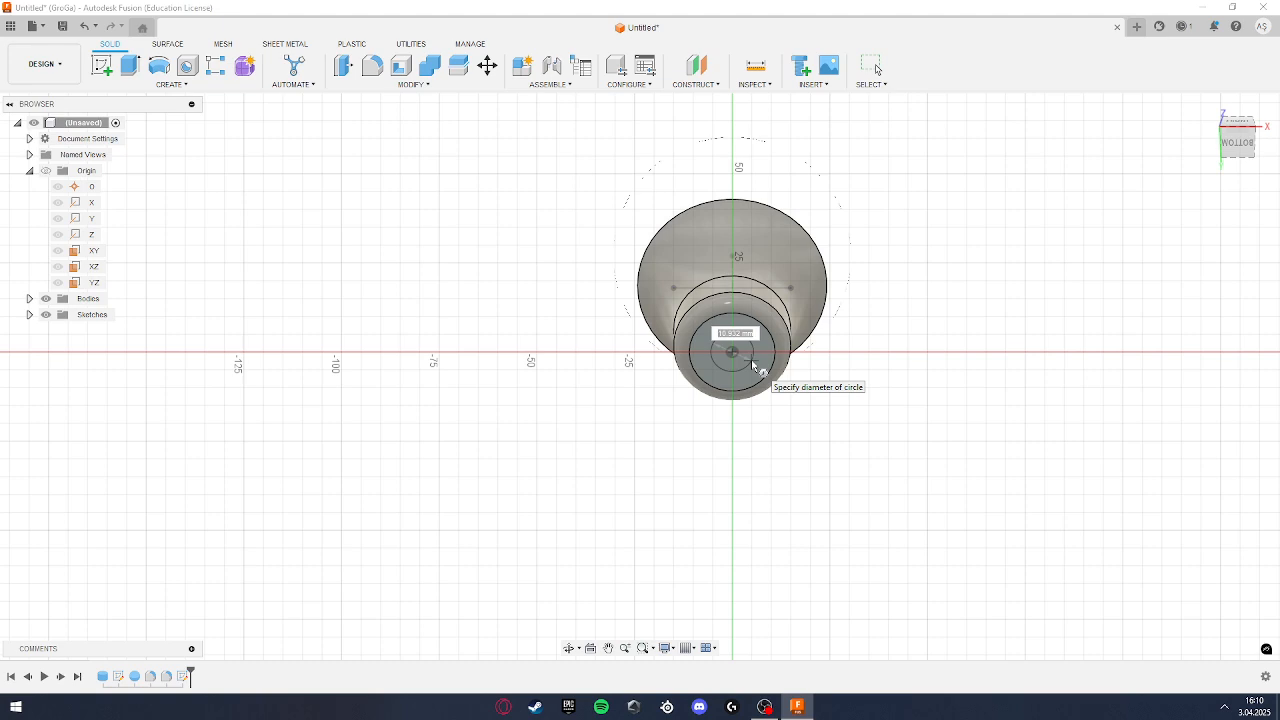
{"action": "type", "text": "22"}
{"action": "key", "text": "Return"}
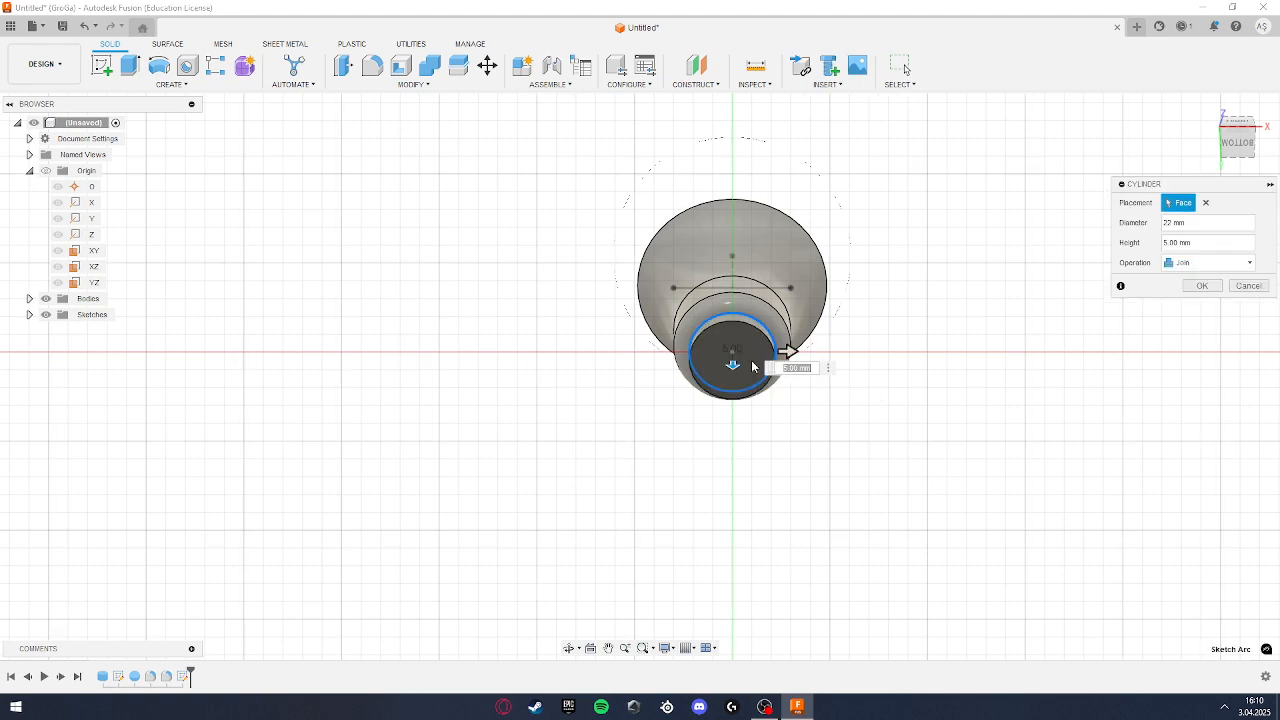
{"action": "key", "text": "Return"}
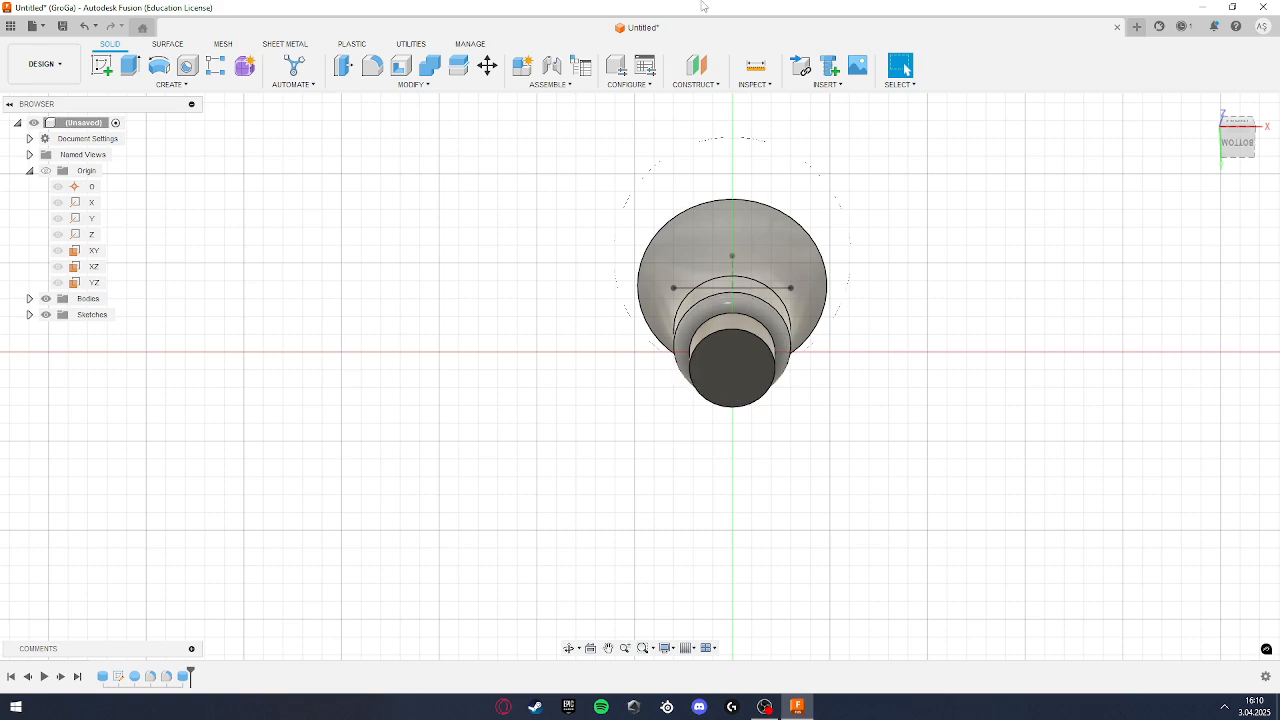
Step: Try a modeled full-length thread on the small cylinder's side face, using the ANSI Metric M Profile type
{"action": "left_click", "coordinate": [171, 84]}
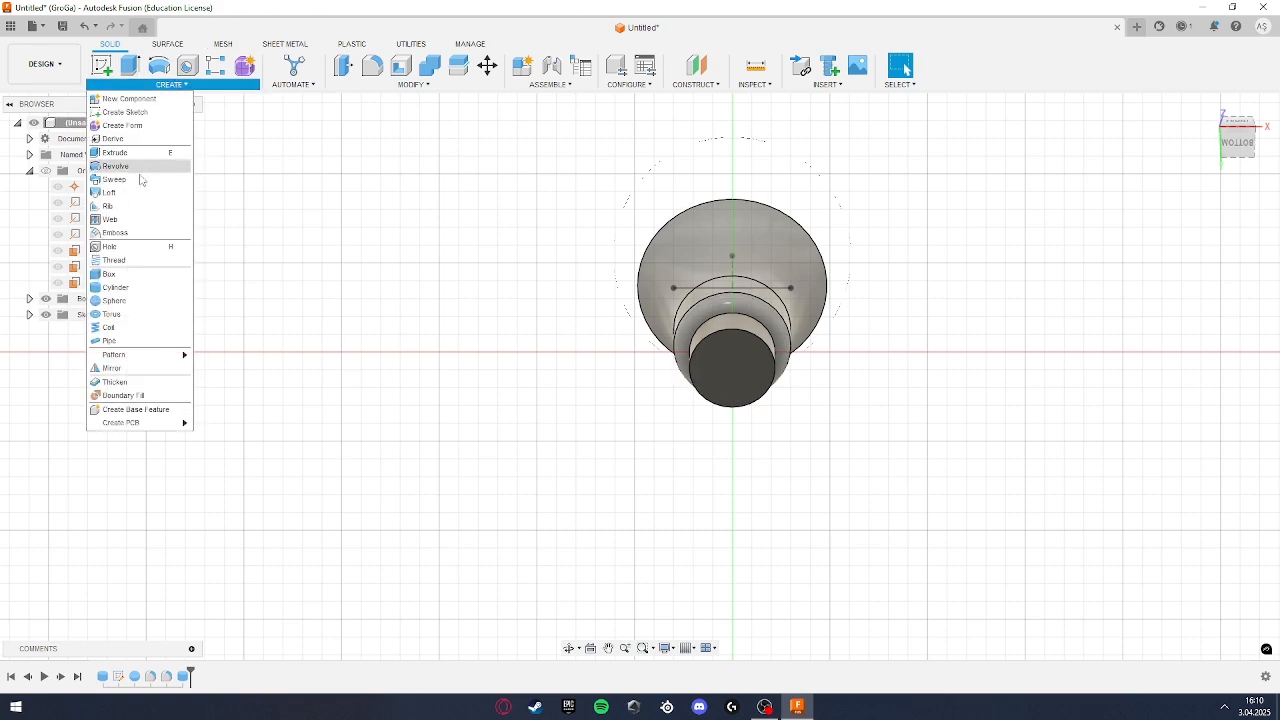
{"action": "left_click", "coordinate": [127, 262]}
{"action": "middle_click_drag", "start_coordinate": [877, 380], "coordinate": [760, 476], "text": "shift"}
{"action": "left_click", "coordinate": [760, 476]}
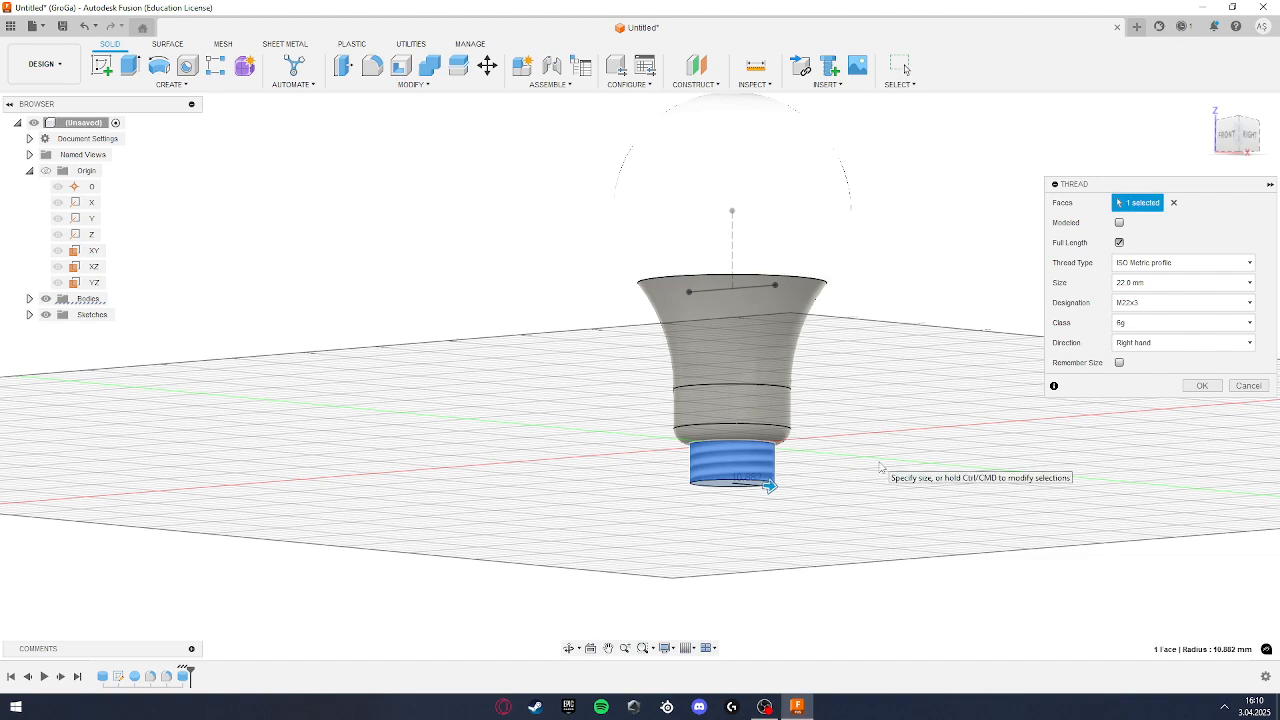
{"action": "left_click", "coordinate": [1154, 310]}
{"action": "left_click", "coordinate": [1154, 310]}
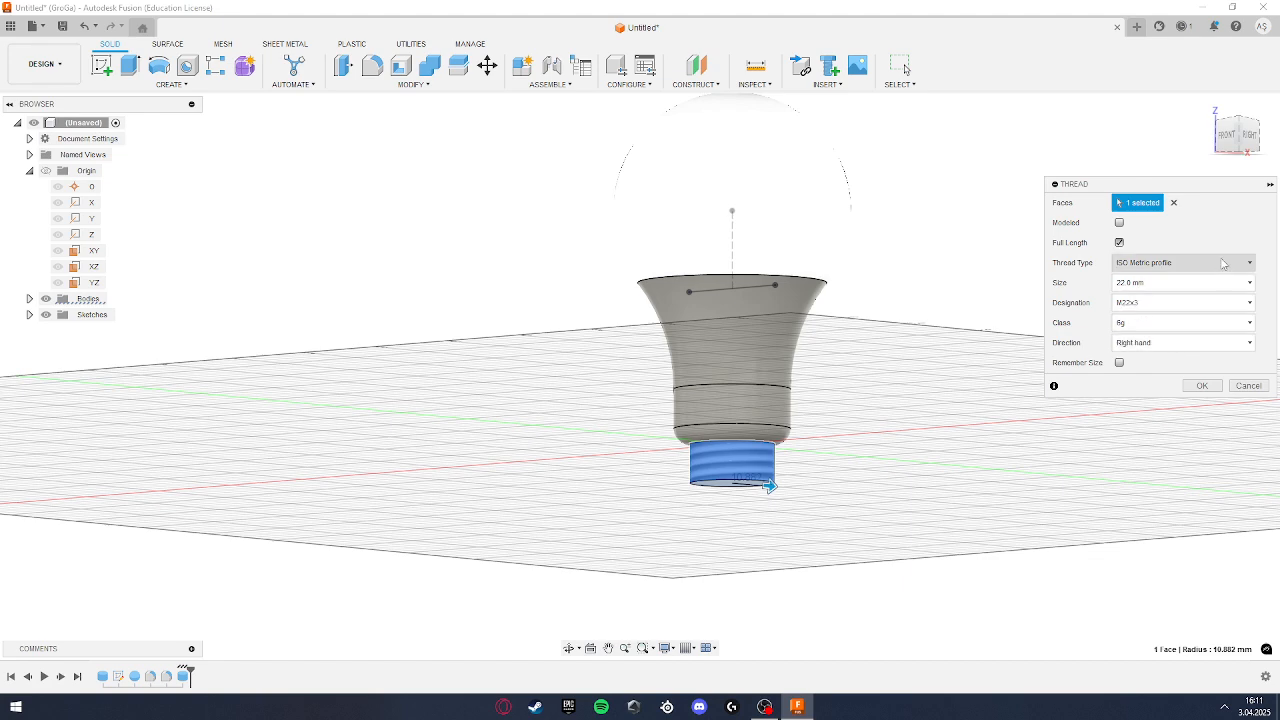
{"action": "left_click", "coordinate": [1119, 222]}
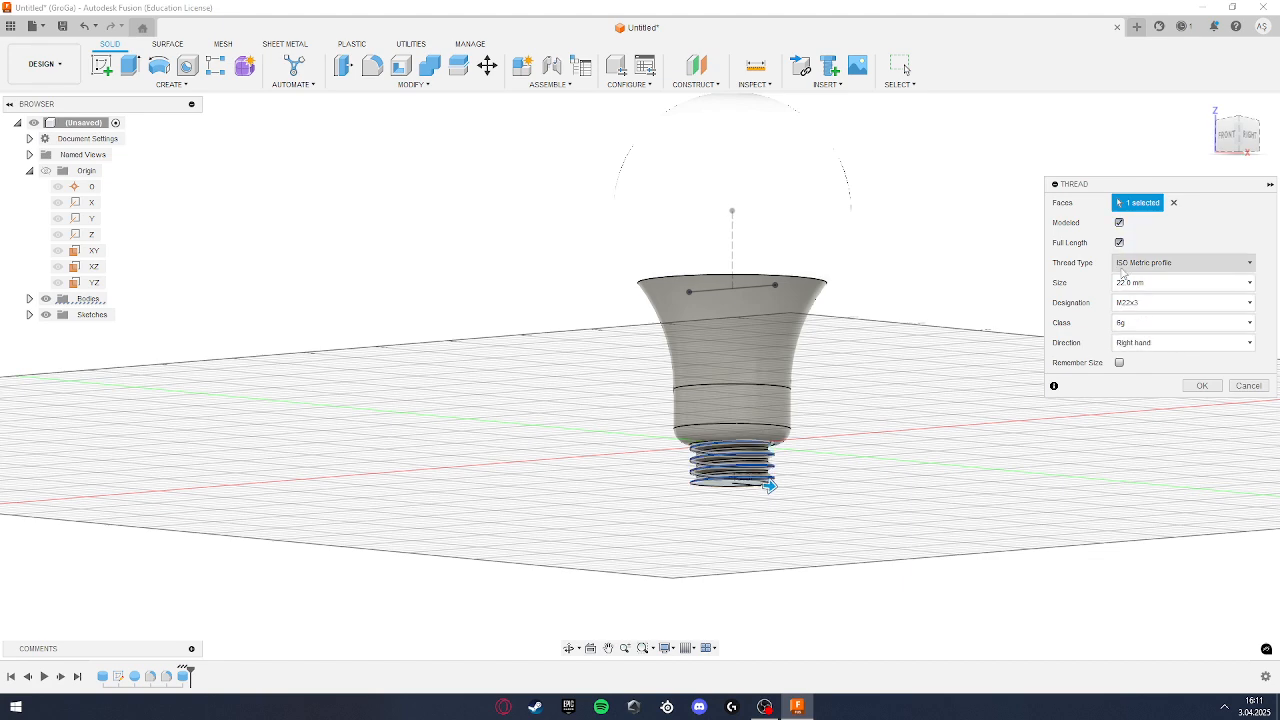
{"action": "left_click", "coordinate": [1209, 260]}
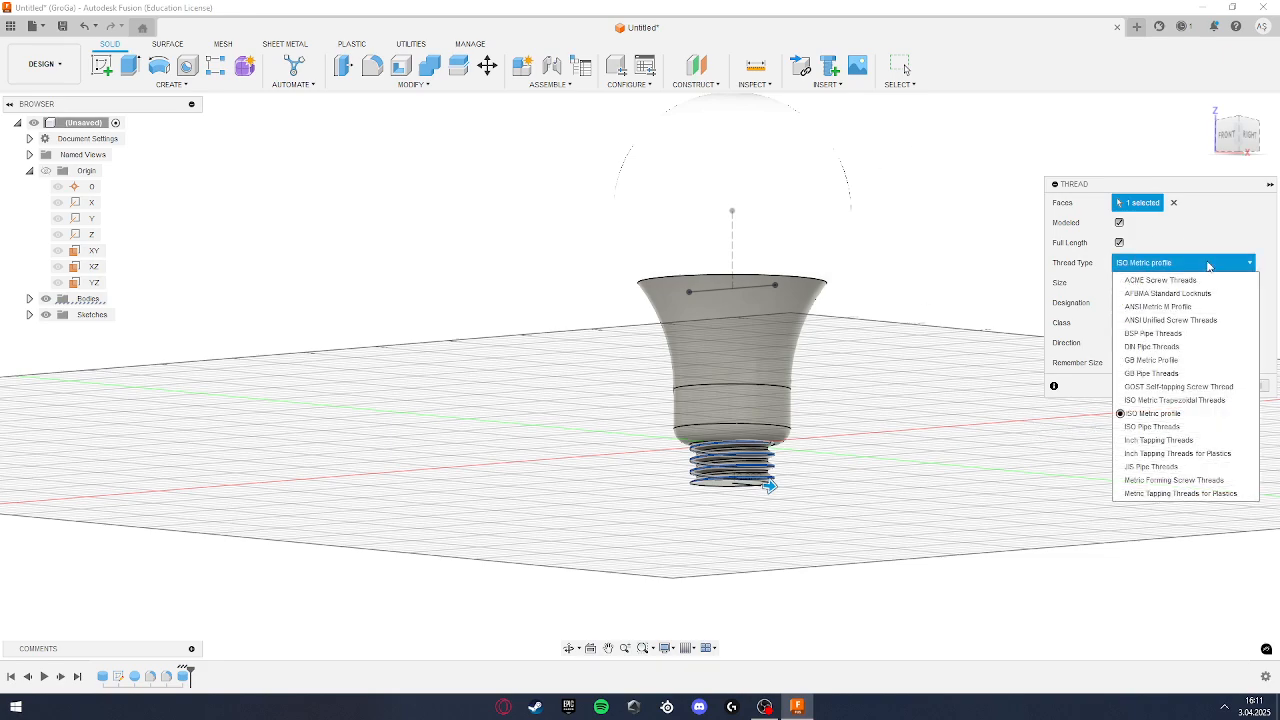
{"action": "left_click", "coordinate": [1183, 307]}
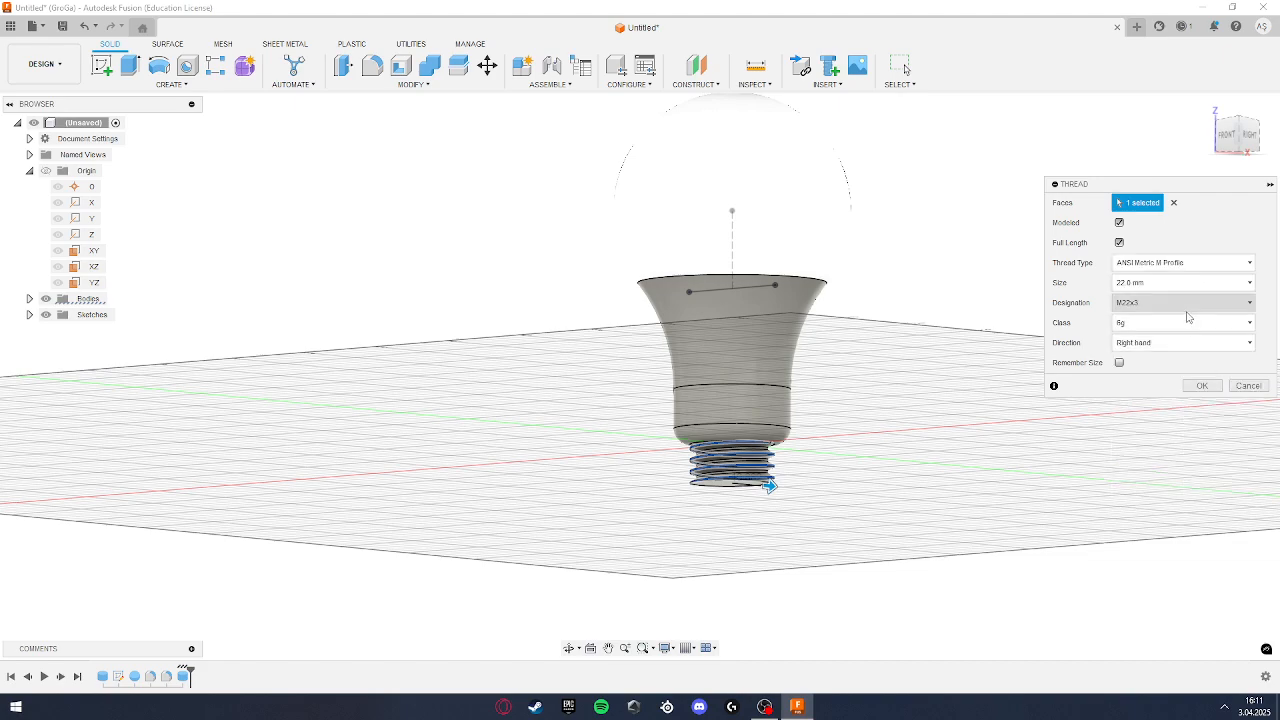
Step: Try to limit the modeled thread to a partial length of 12 mm with a 0 mm offset
{"action": "left_click", "coordinate": [1120, 243]}
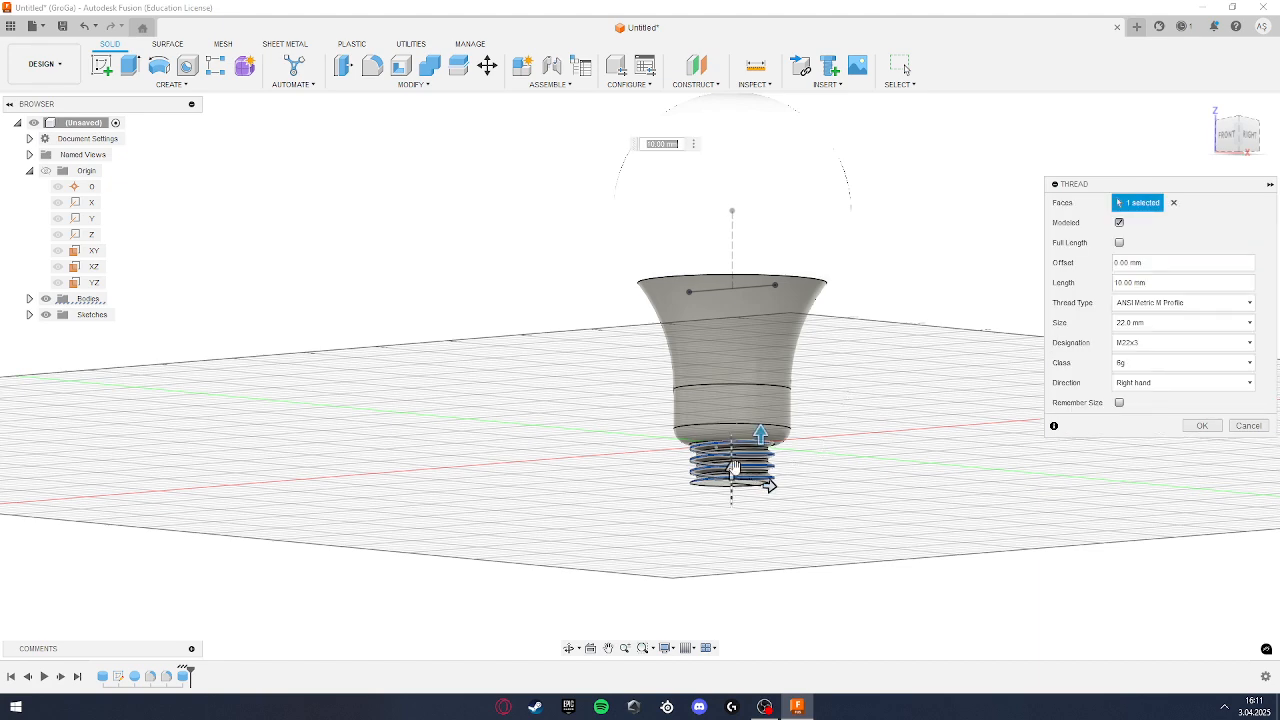
{"action": "left_click_drag", "start_coordinate": [759, 434], "coordinate": [737, 472]}
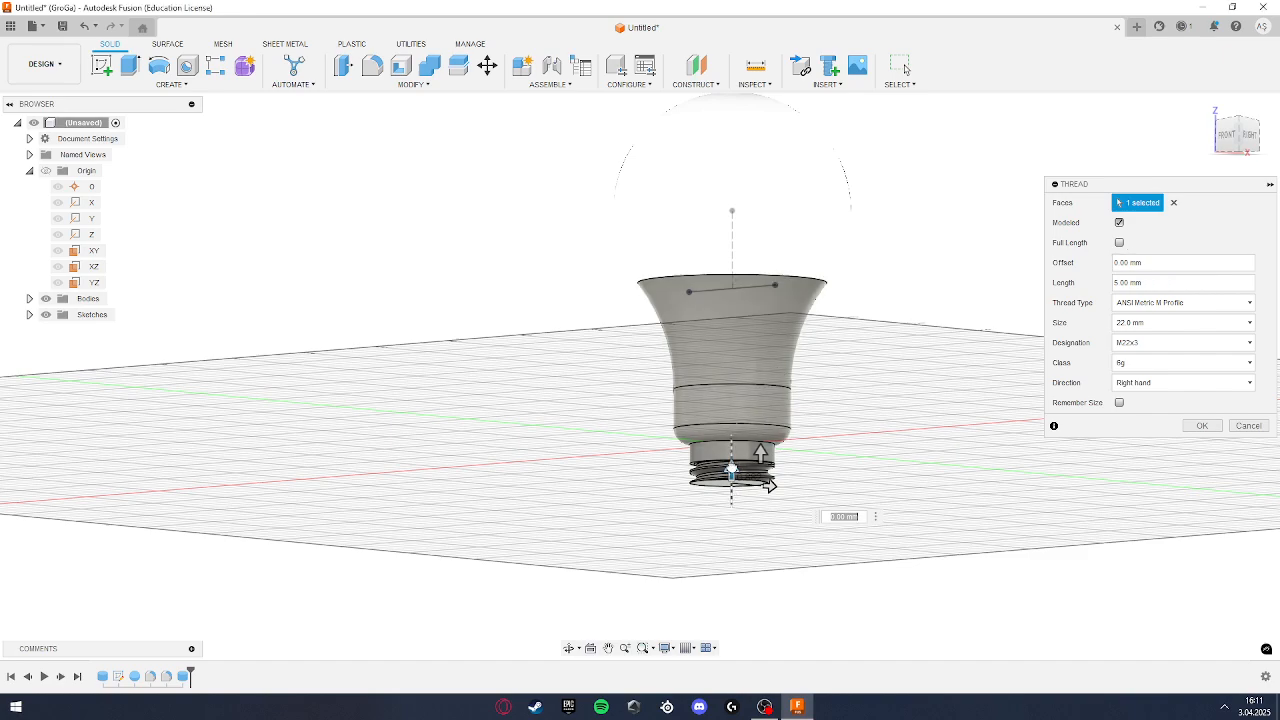
{"action": "left_click_drag", "start_coordinate": [733, 489], "coordinate": [737, 455]}
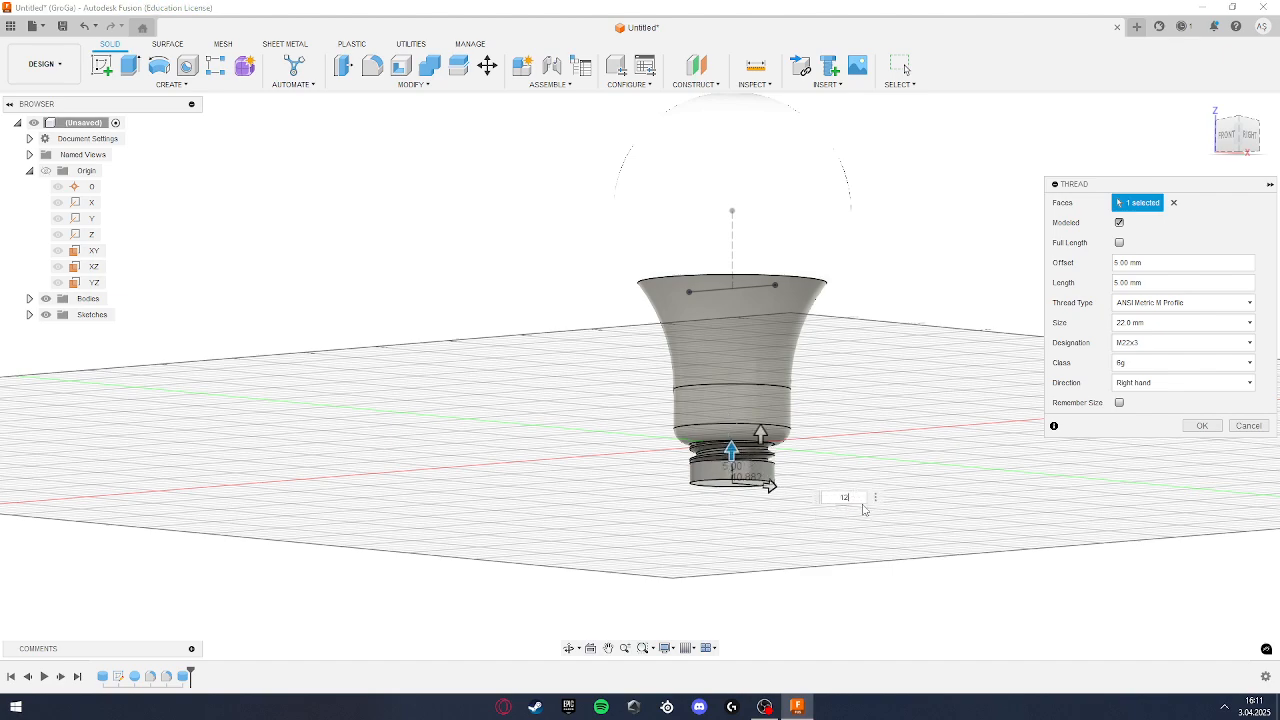
{"action": "type", "text": "12"}
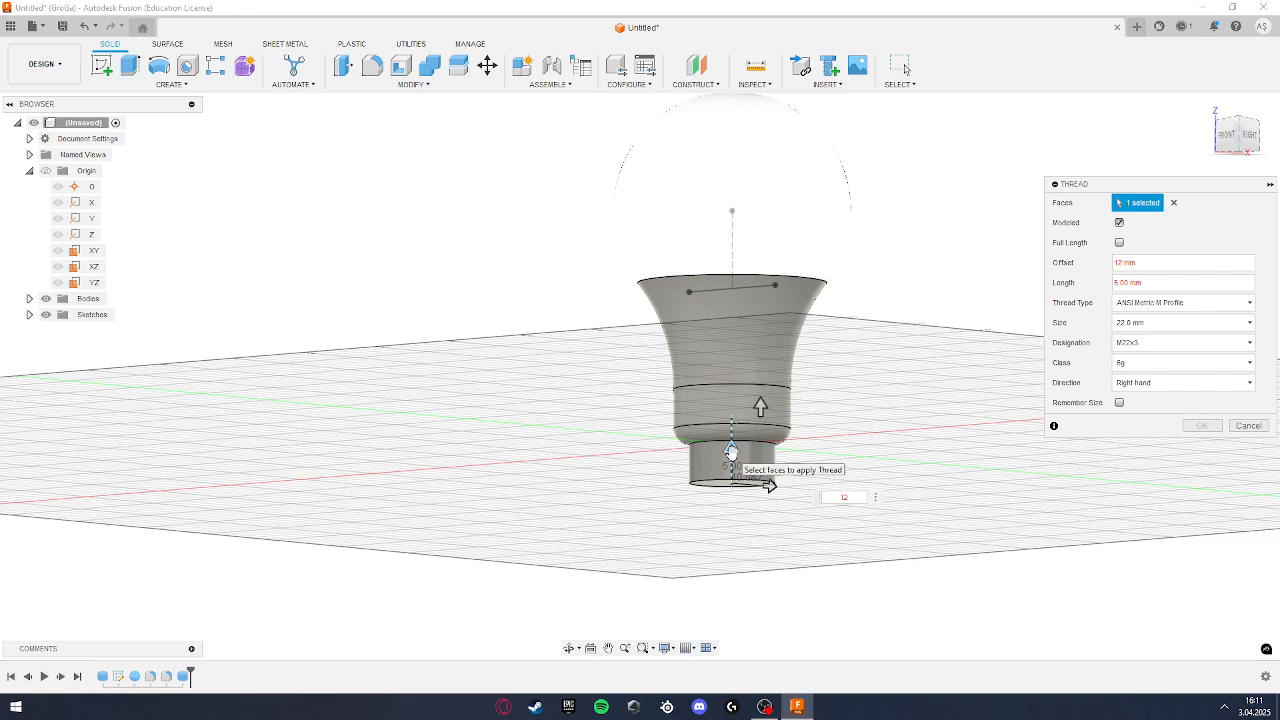
{"action": "scroll", "coordinate": [731, 452], "scroll_direction": "up", "scroll_amount": 5}
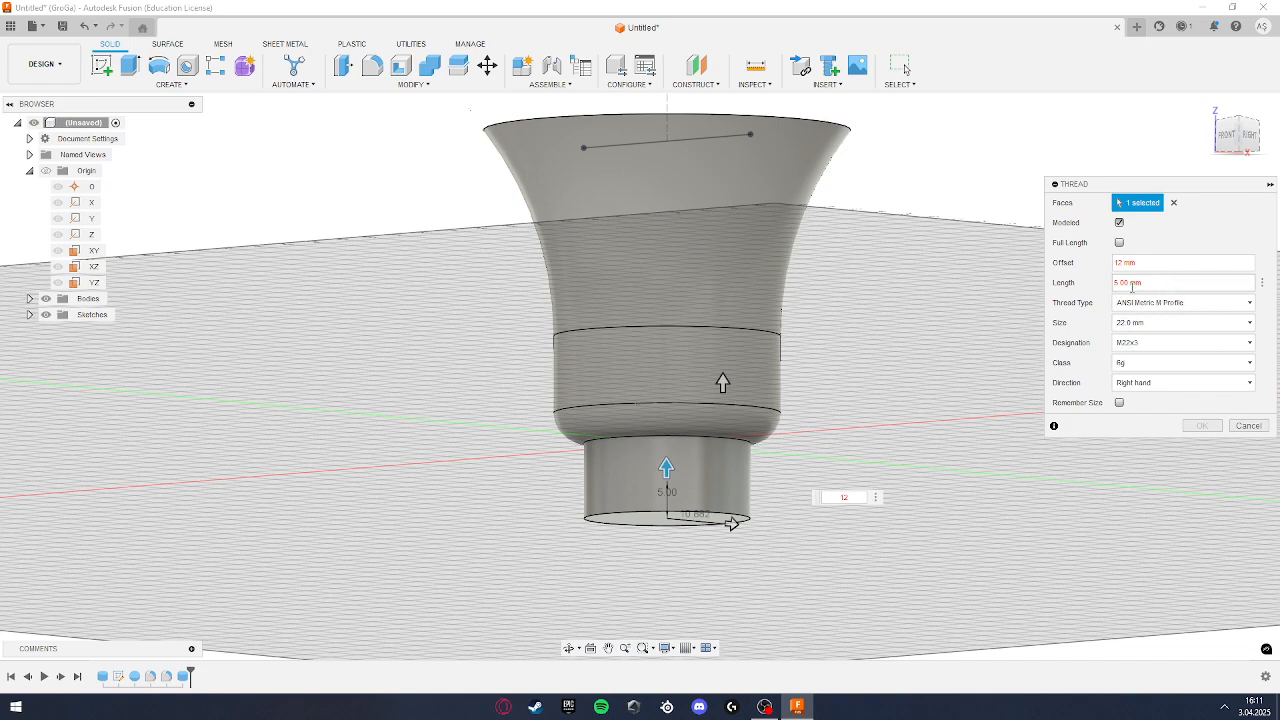
{"action": "key", "text": "Return"}
{"action": "left_click_drag", "start_coordinate": [1122, 263], "coordinate": [1105, 266]}
{"action": "type", "text": "0"}
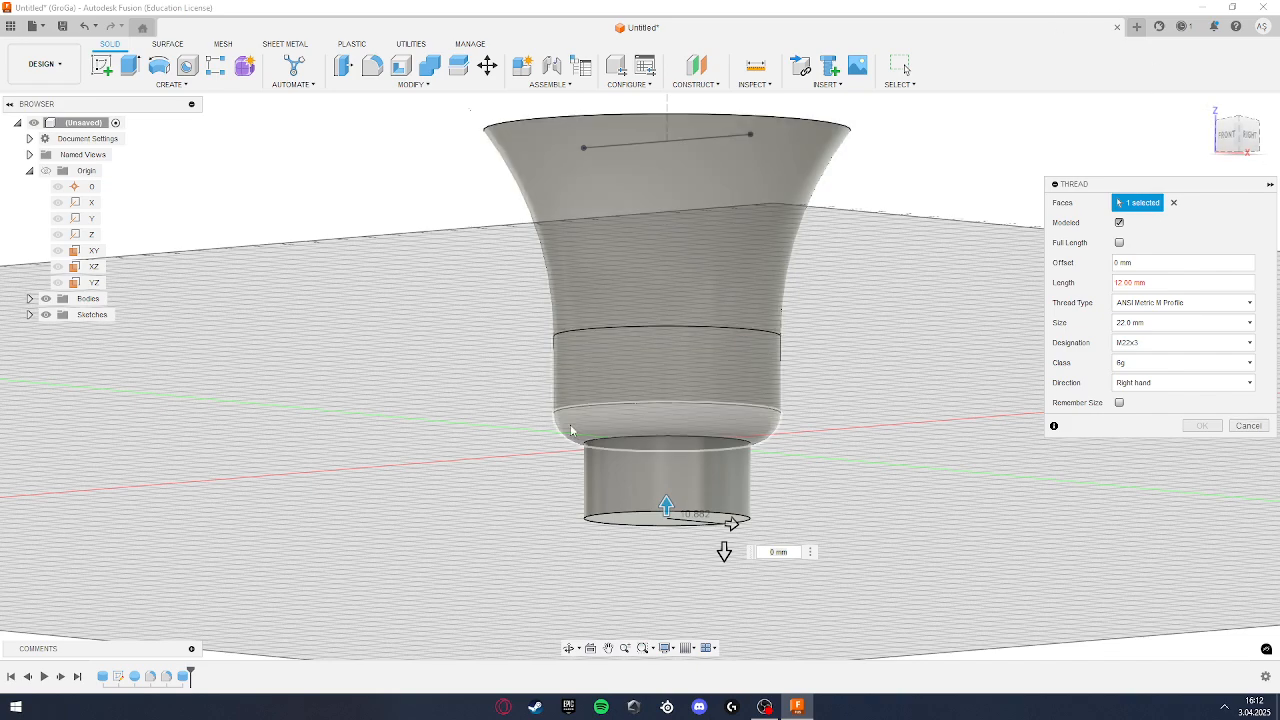
{"action": "mouse_move", "coordinate": [666, 508]}
{"action": "left_mouse_down"}
{"action": "mouse_move", "coordinate": [666, 440]}
{"action": "mouse_move", "coordinate": [666, 508]}
{"action": "left_mouse_up"}
{"action": "left_click", "coordinate": [1202, 425]}
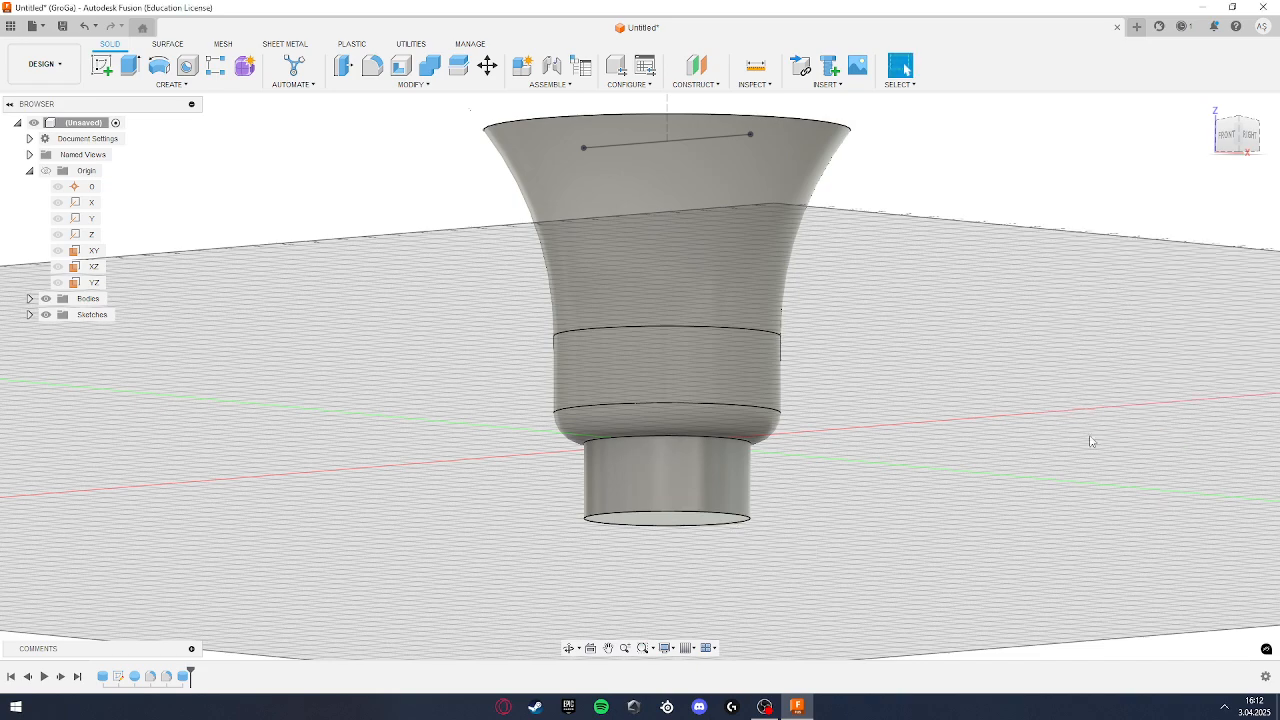
Step: Edit the small bottom cylinder's feature and set its height to 15 mm
{"action": "left_click", "coordinate": [184, 677]}
{"action": "double_click", "coordinate": [184, 677]}
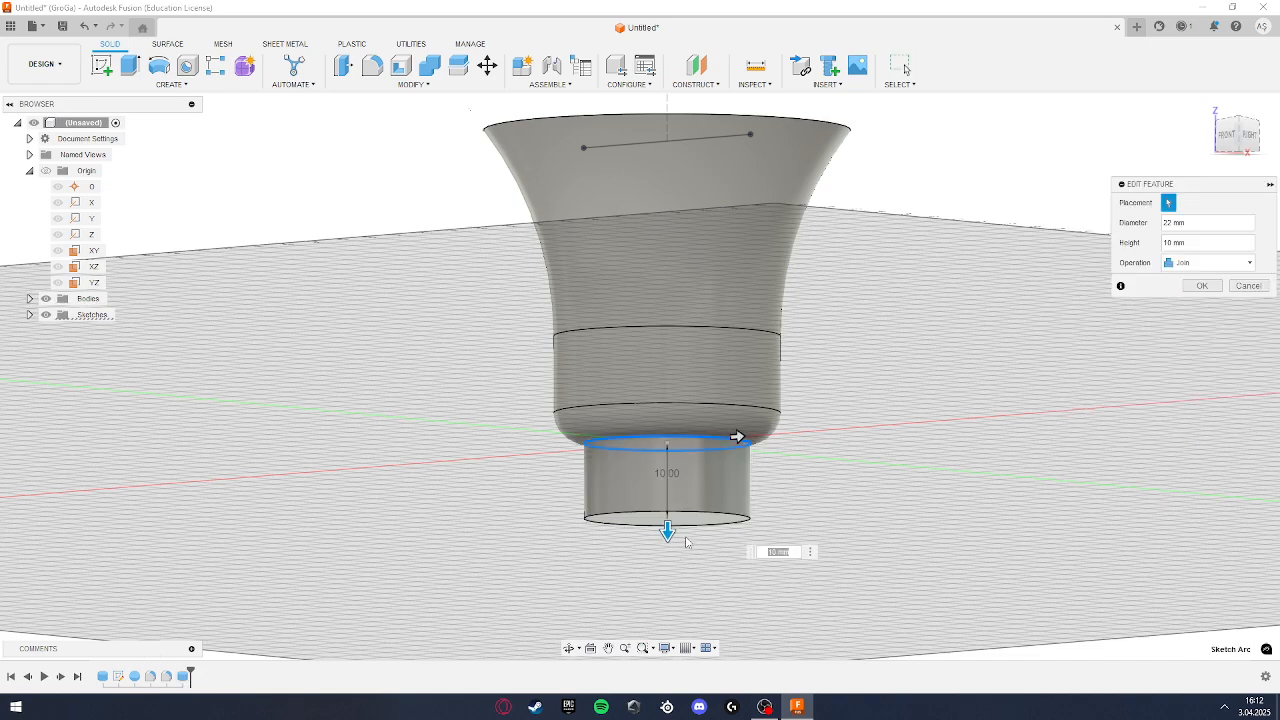
{"action": "type", "text": "12"}
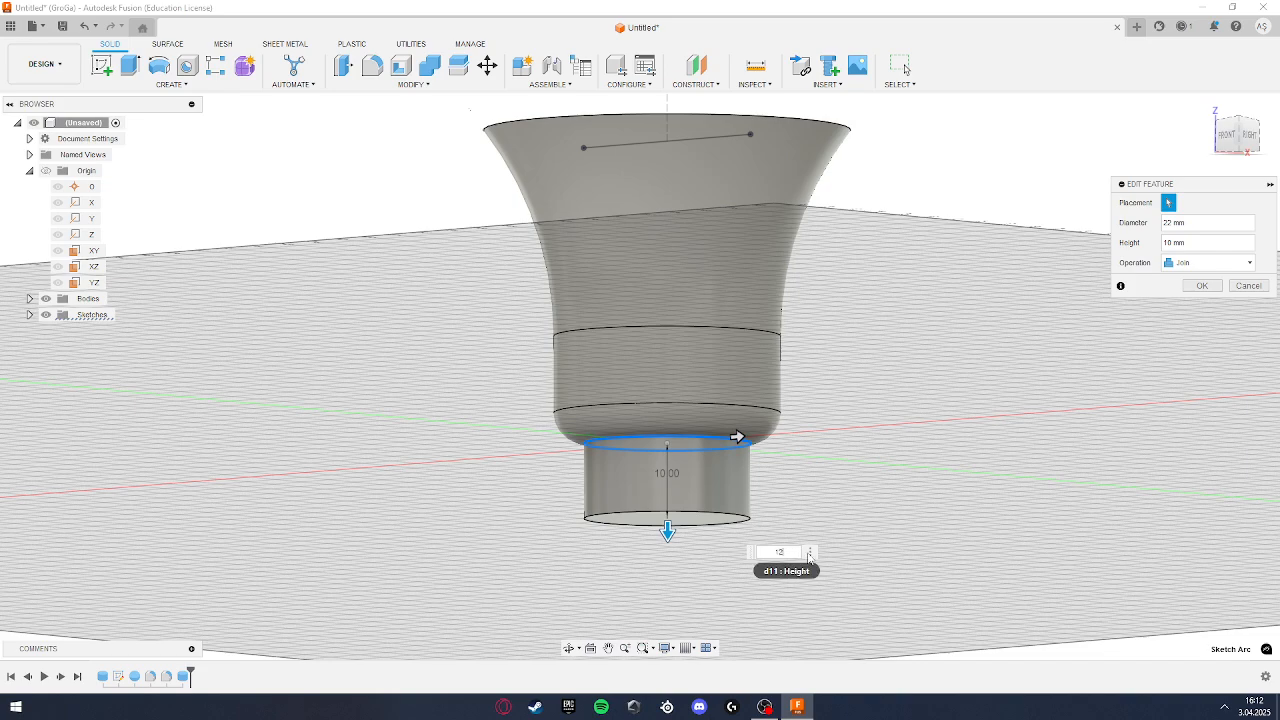
{"action": "key", "text": "BackSpace"}
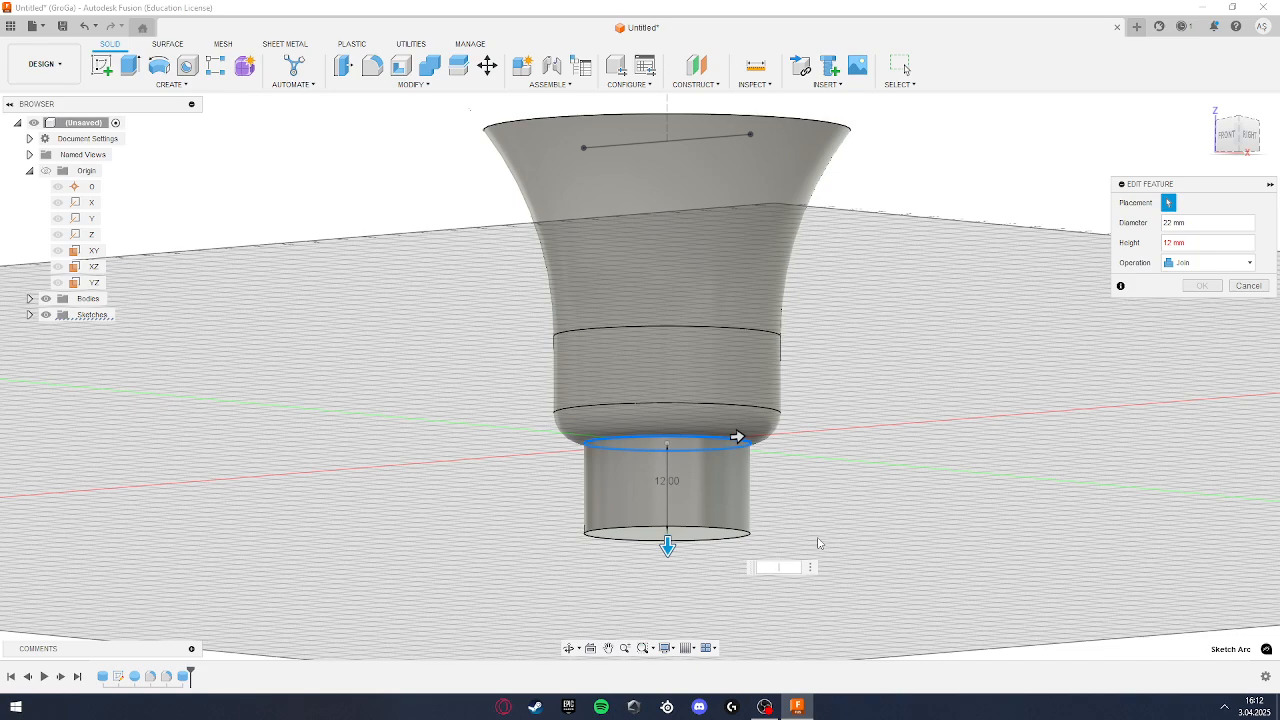
{"action": "type", "text": "5"}
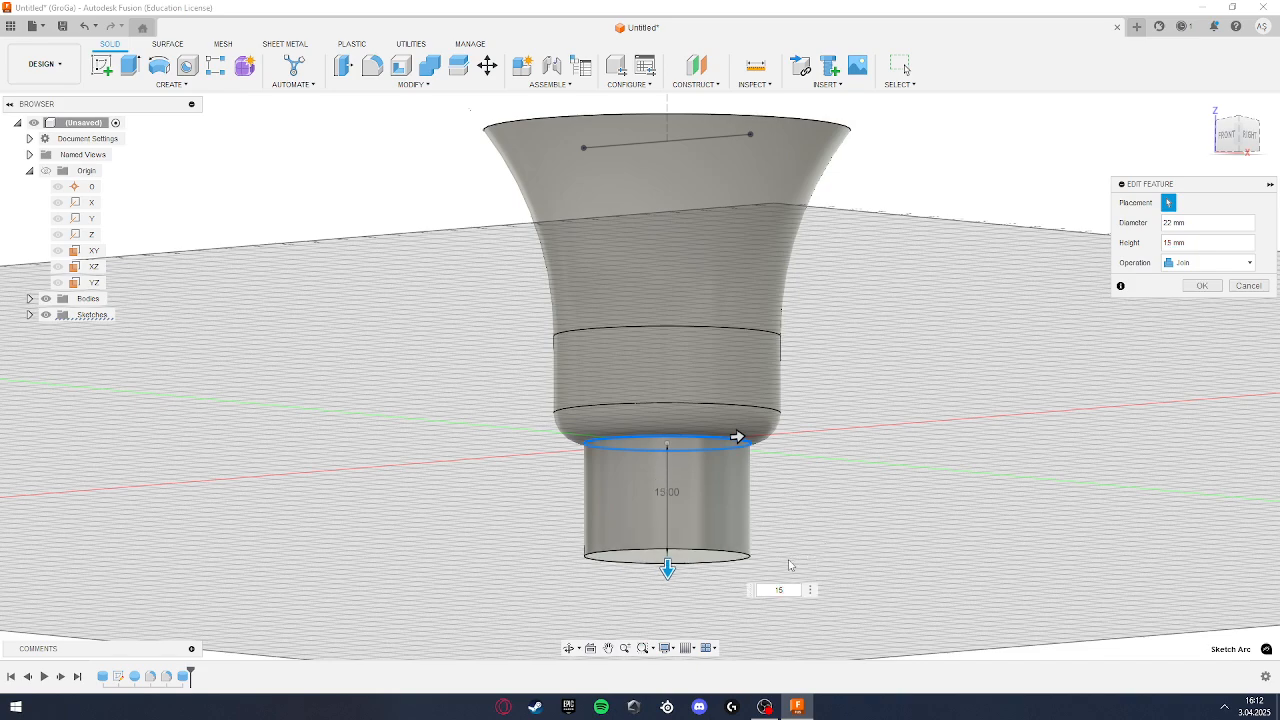
{"action": "key", "text": "Return"}
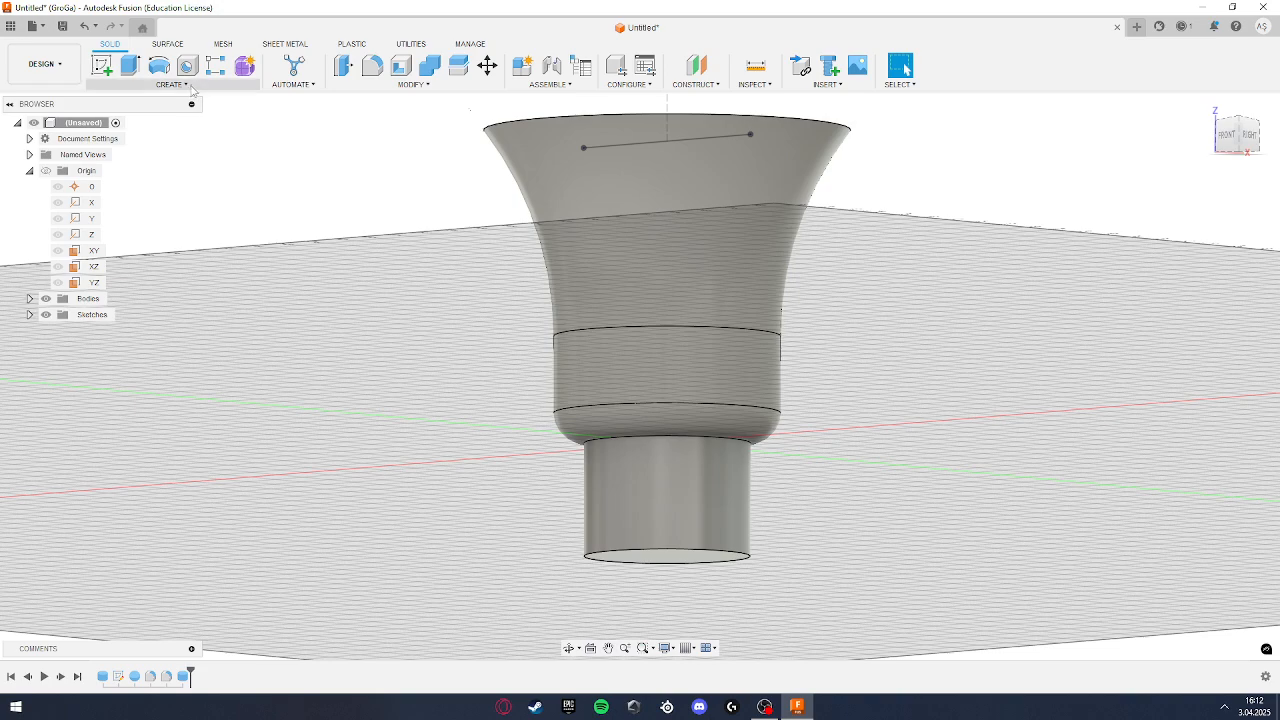
Step: Create a modeled ANSI Metric M Profile thread, 12 mm long with no offset, on the small cylinder's side face
{"action": "left_click", "coordinate": [171, 84]}
{"action": "left_click", "coordinate": [113, 260]}
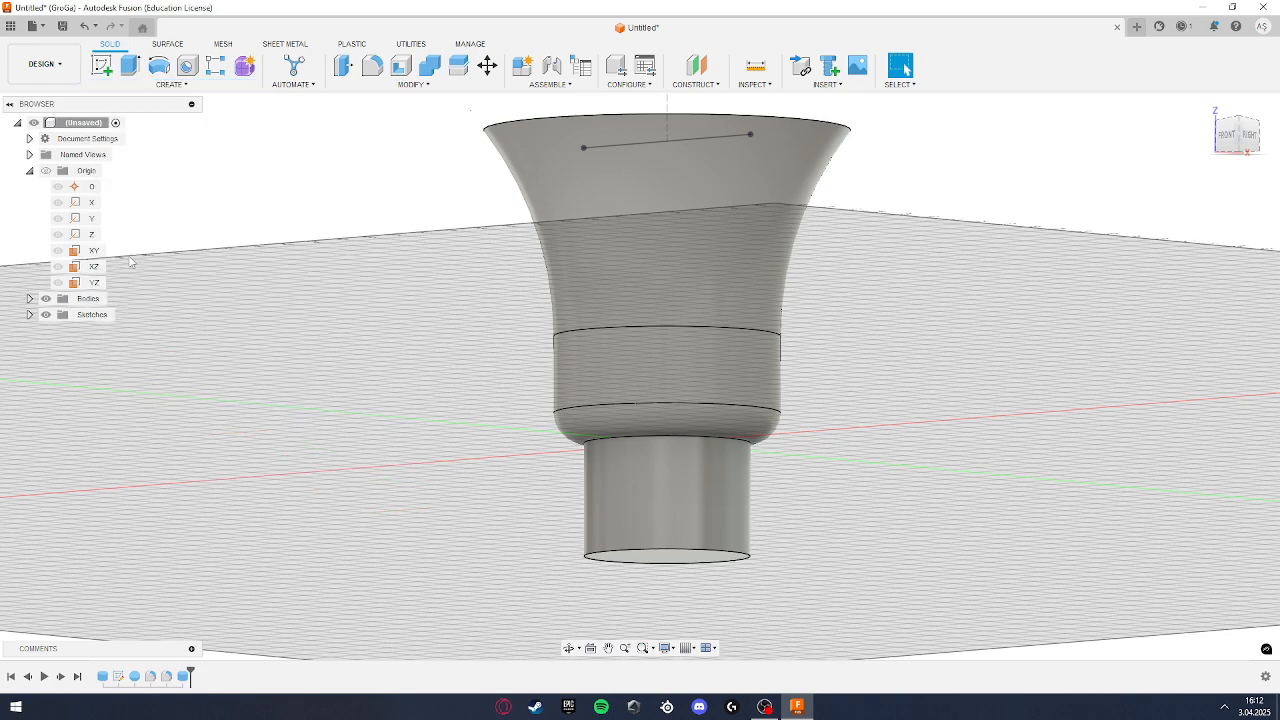
{"action": "left_click", "coordinate": [710, 483]}
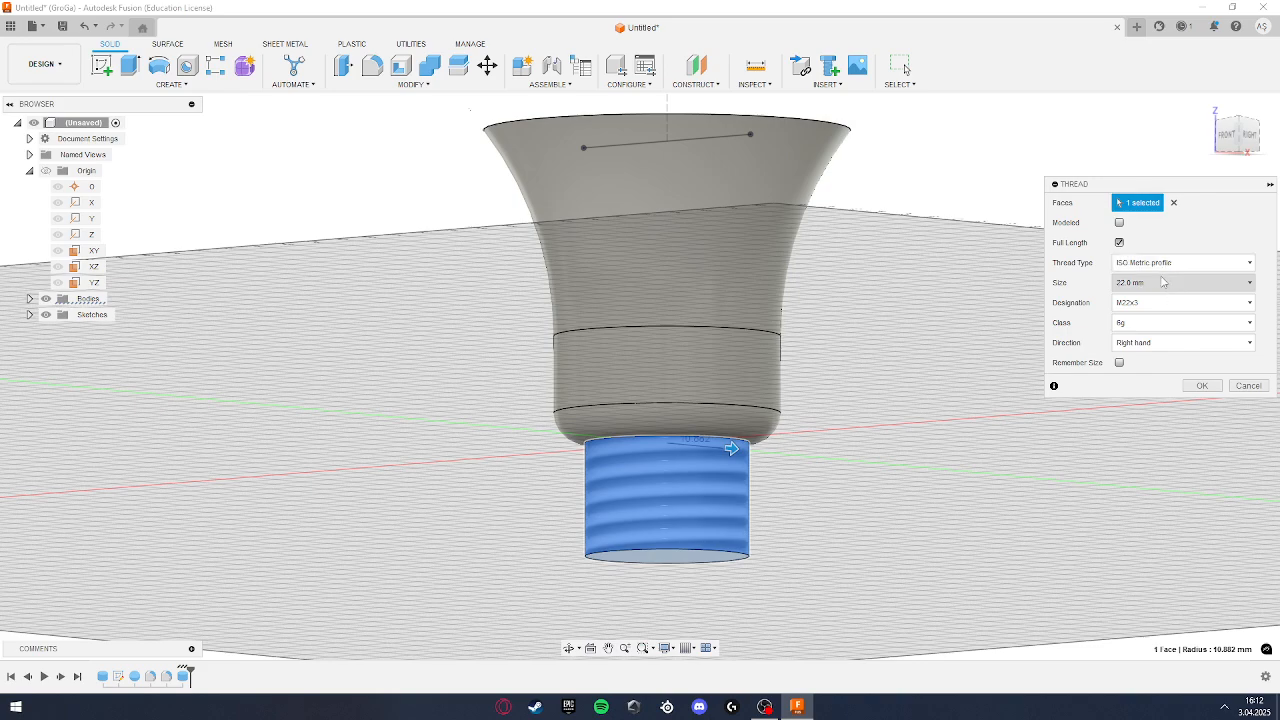
{"action": "left_click", "coordinate": [1166, 262]}
{"action": "left_click", "coordinate": [1160, 295]}
{"action": "left_click", "coordinate": [1119, 222]}
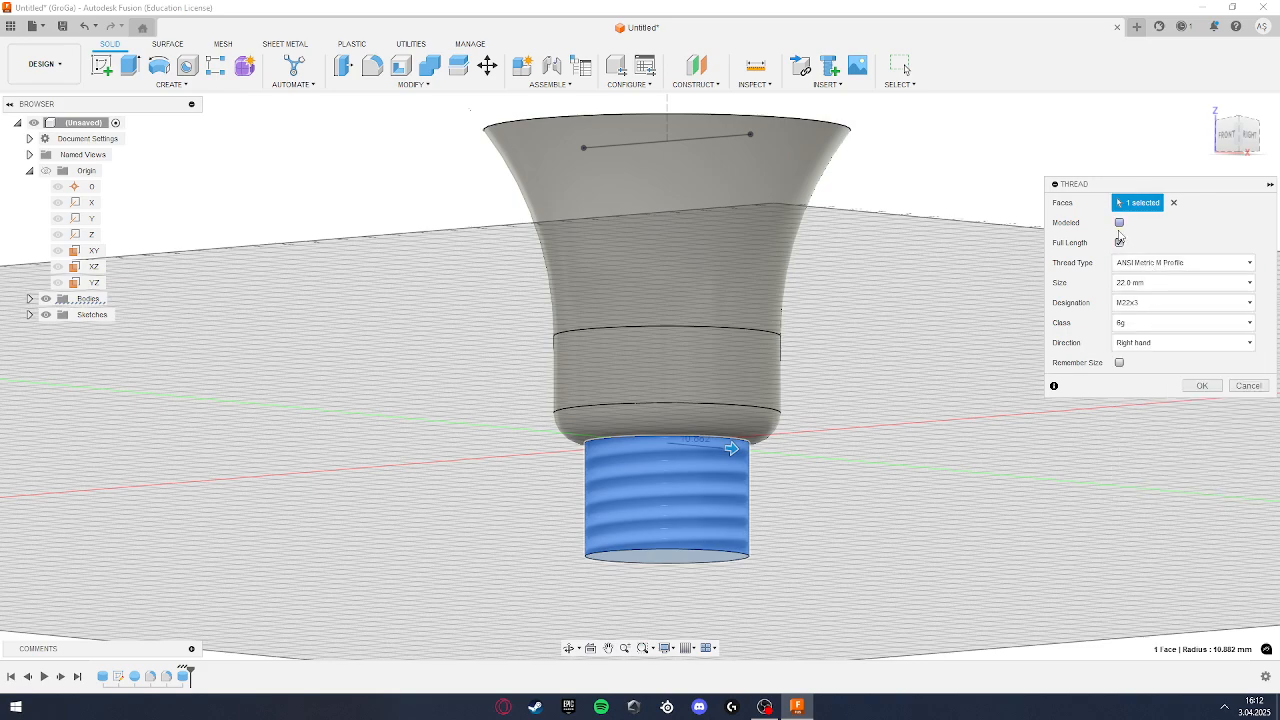
{"action": "left_click", "coordinate": [1119, 242]}
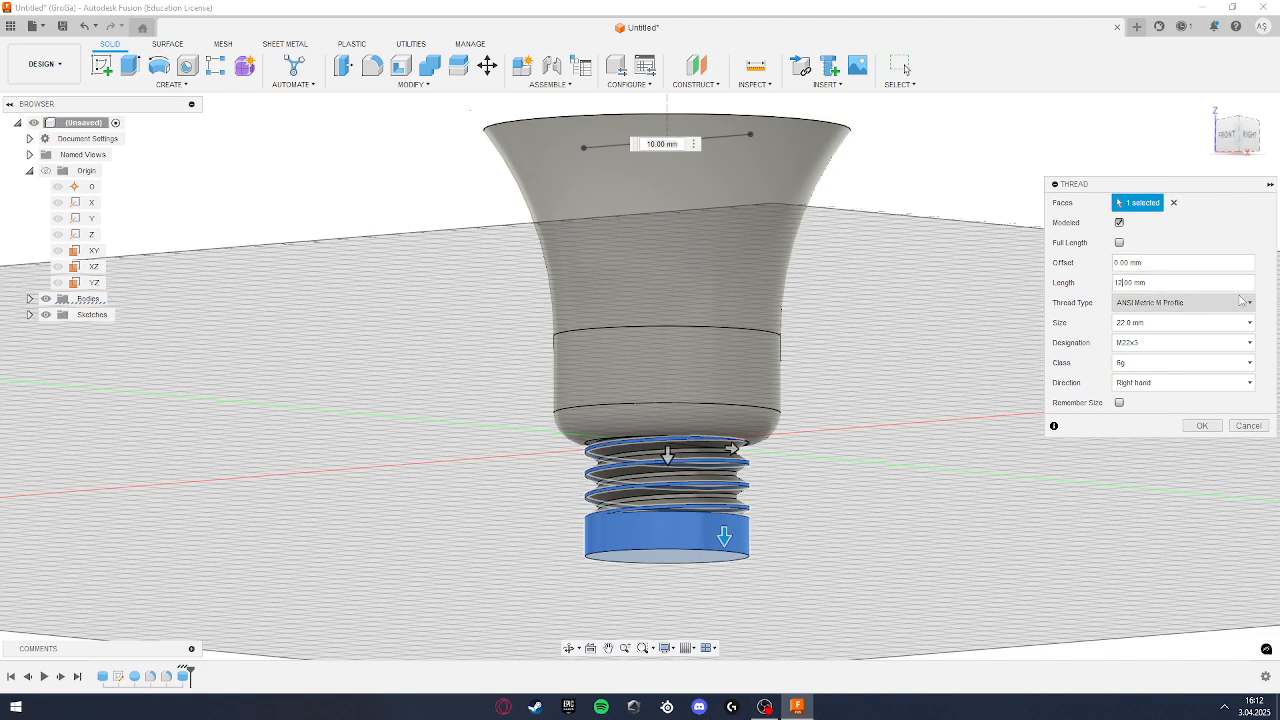
{"action": "key", "text": "BackSpace"}
{"action": "type", "text": "2"}
{"action": "left_click", "coordinate": [1200, 428]}
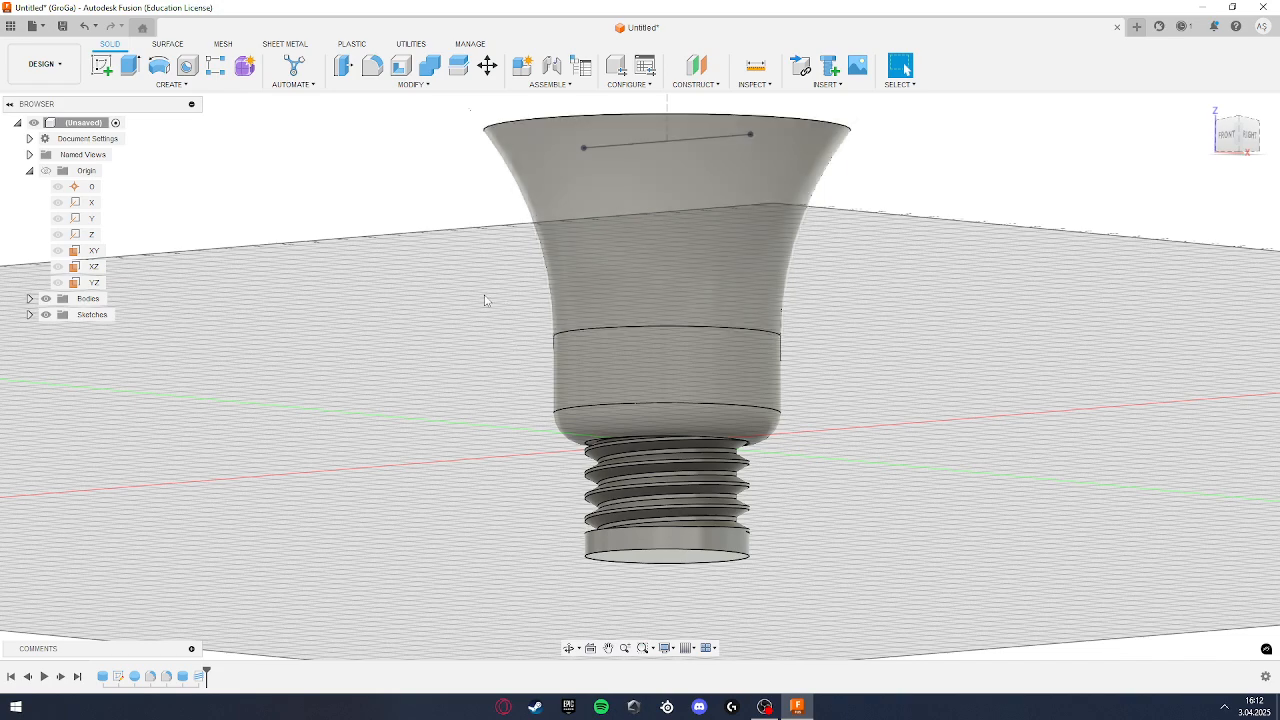
Step: Chamfer the bottom outer edge of the threaded screw cap by an equal distance of 4 mm
{"action": "left_click", "coordinate": [419, 88]}
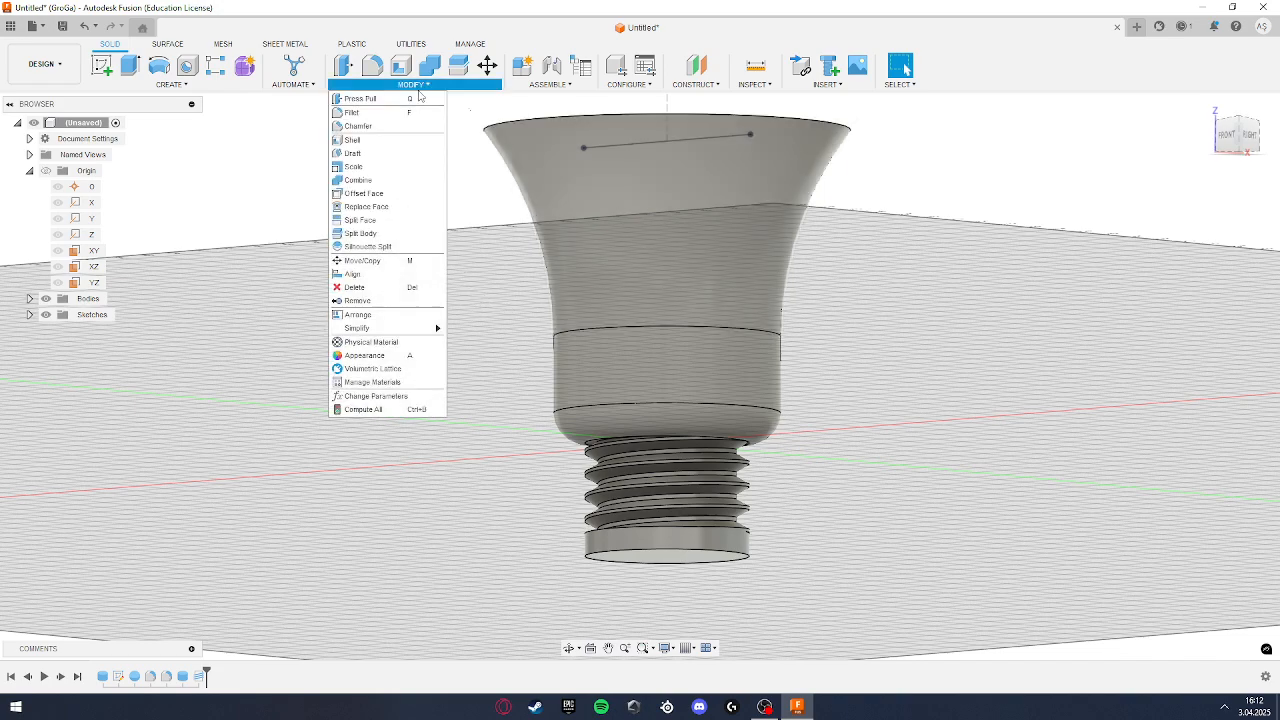
{"action": "left_click", "coordinate": [358, 126]}
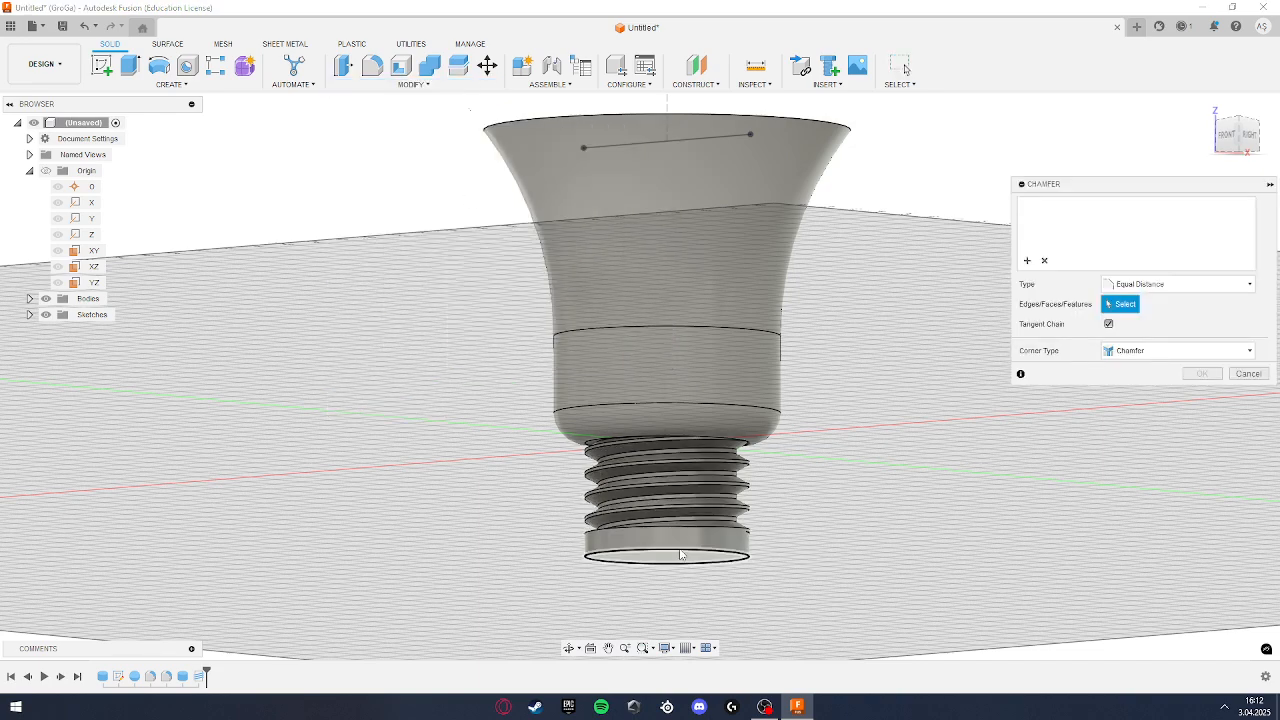
{"action": "left_click", "coordinate": [680, 555]}
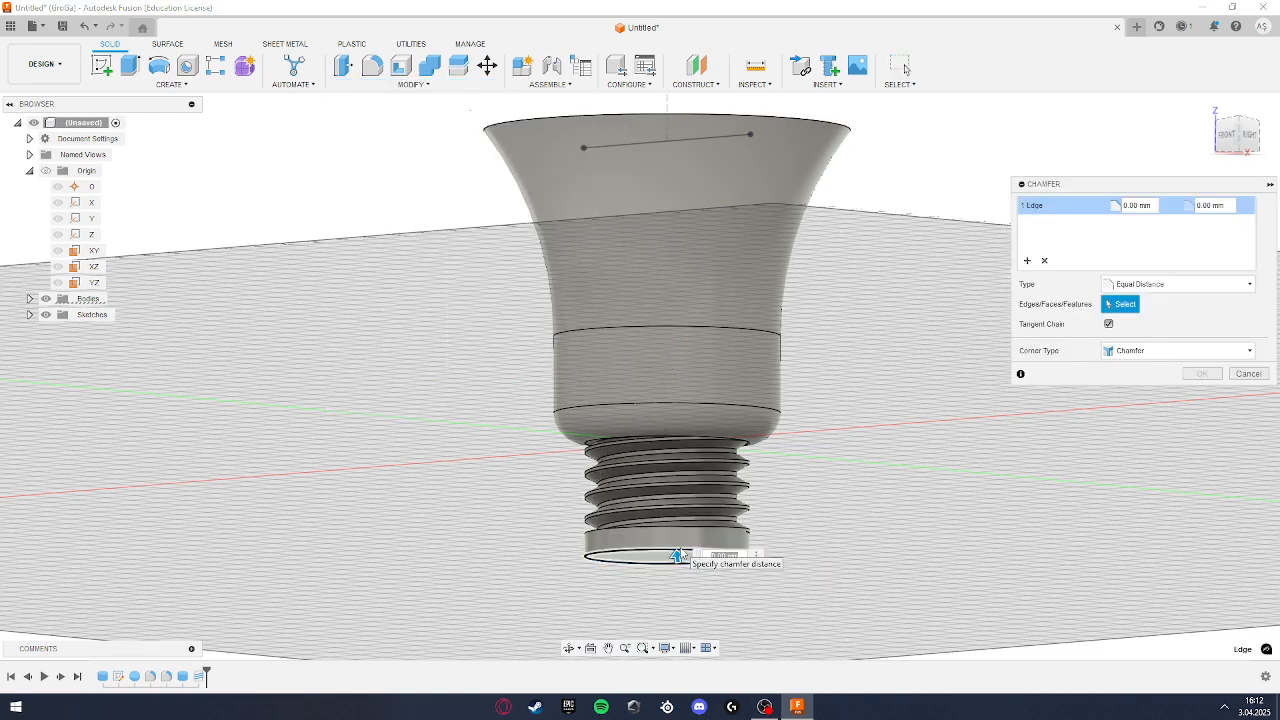
{"action": "type", "text": "4"}
{"action": "key", "text": "Return"}
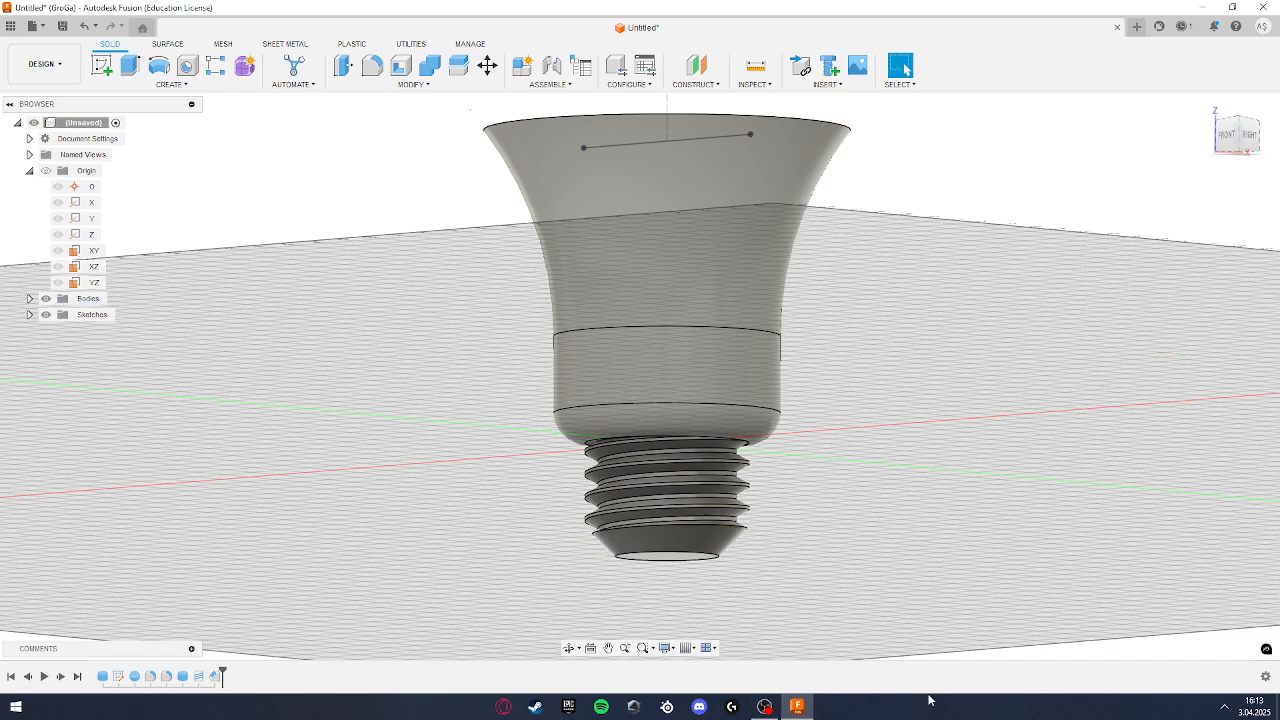
Step: Fillet the circular edge around the screw cap's flat end face with a 2 mm radius
{"action": "middle_click_drag", "start_coordinate": [826, 463], "coordinate": [830, 422], "text": "shift"}
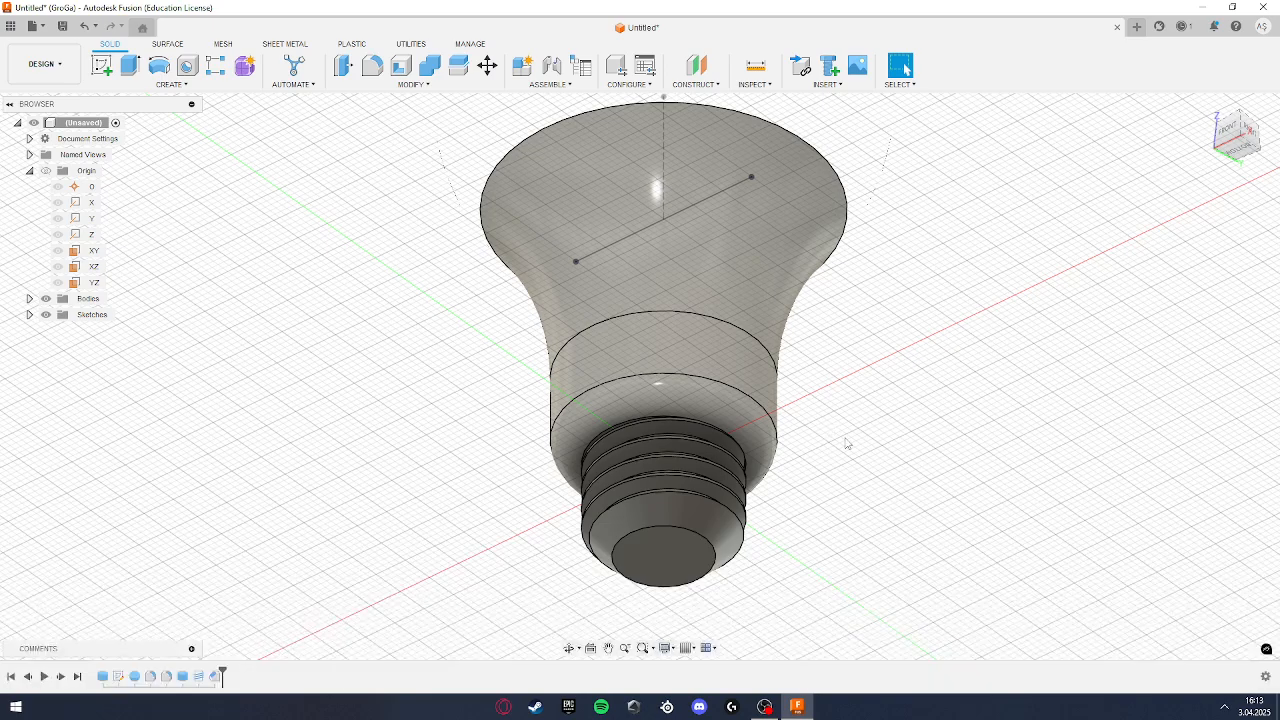
{"action": "key", "text": "f"}
{"action": "left_click", "coordinate": [687, 533]}
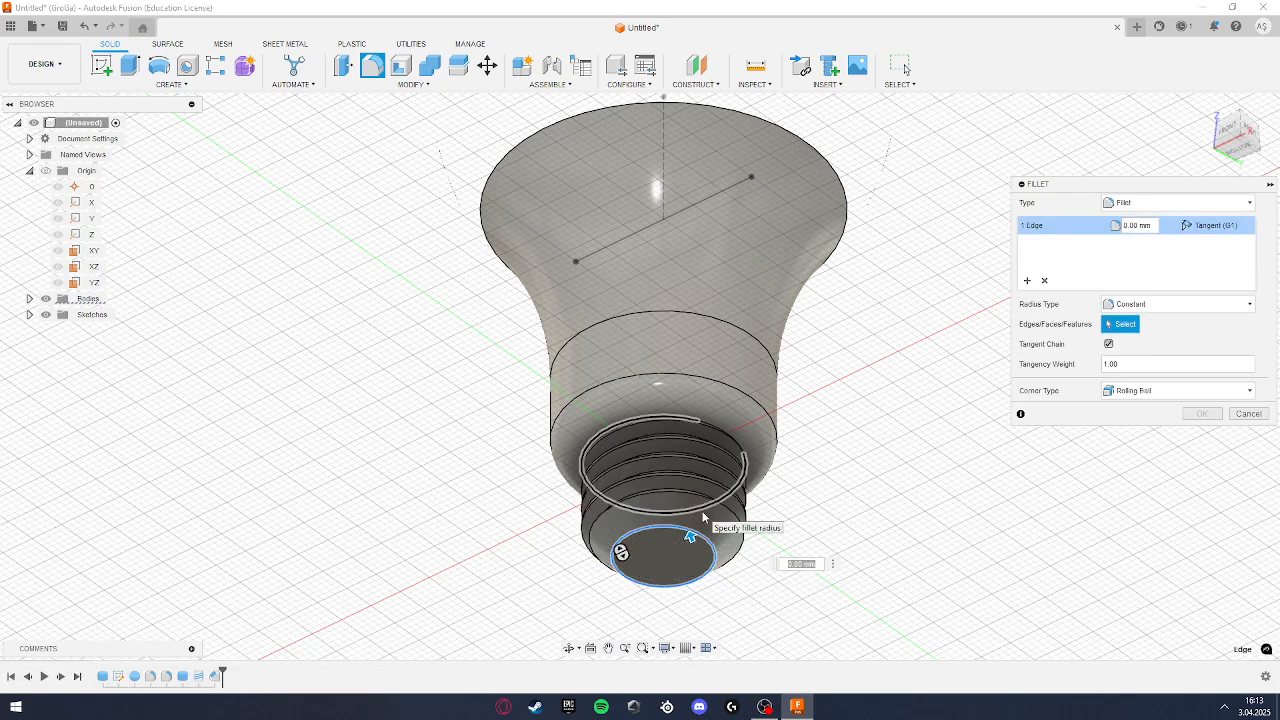
{"action": "type", "text": "2"}
{"action": "key", "text": "Return"}
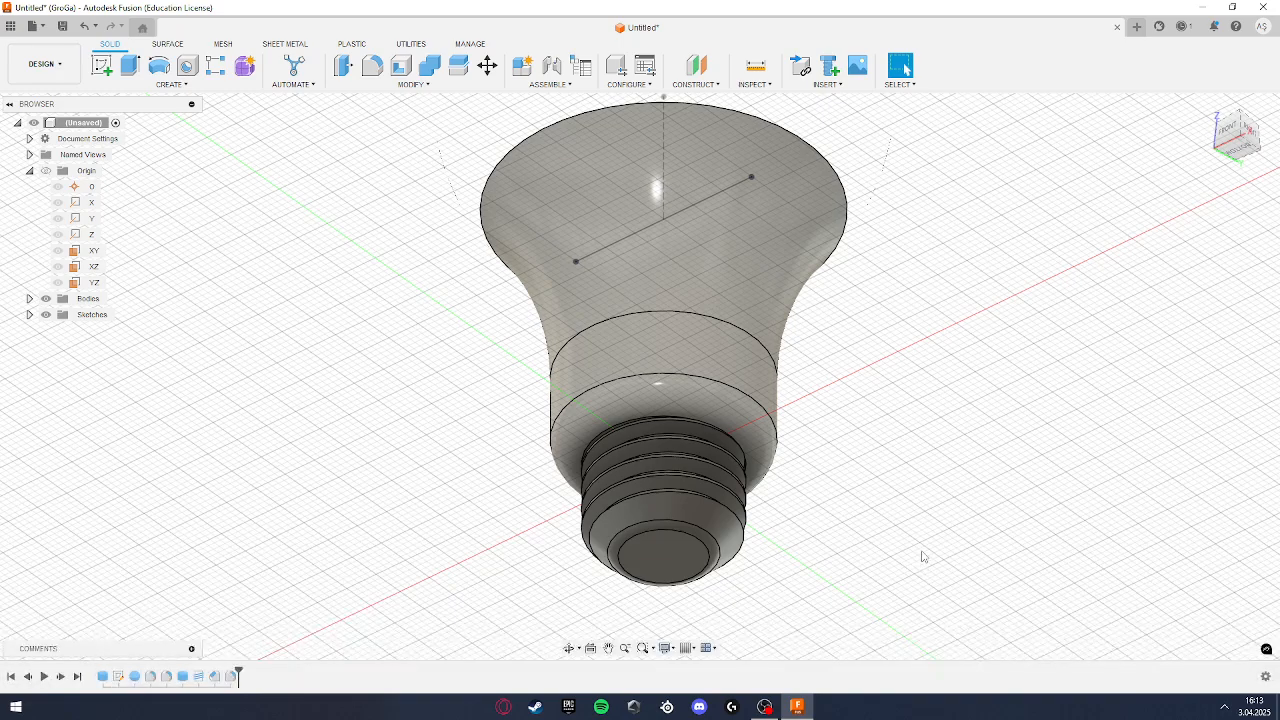
Step: Add a joined cylinder, about 12.1 mm in diameter and 2 mm high, centred on the screw cap's end face
{"action": "left_click", "coordinate": [171, 84]}
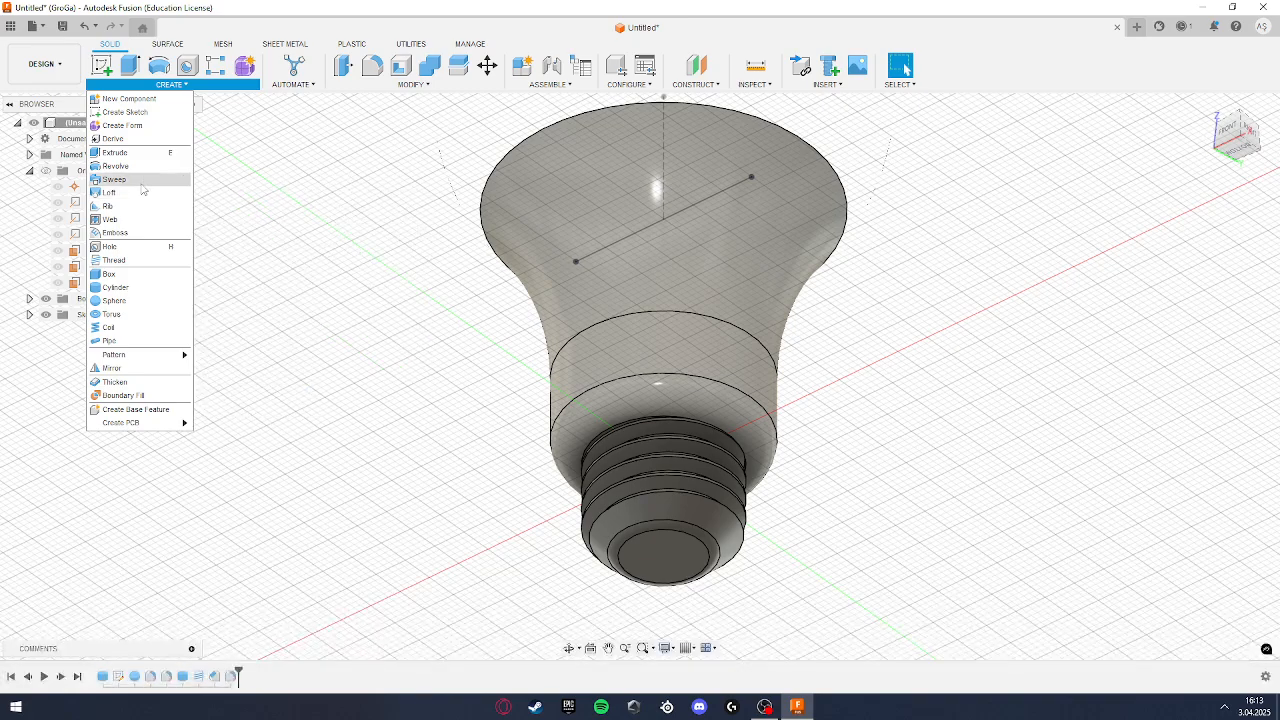
{"action": "left_click", "coordinate": [116, 287]}
{"action": "left_click", "coordinate": [665, 557]}
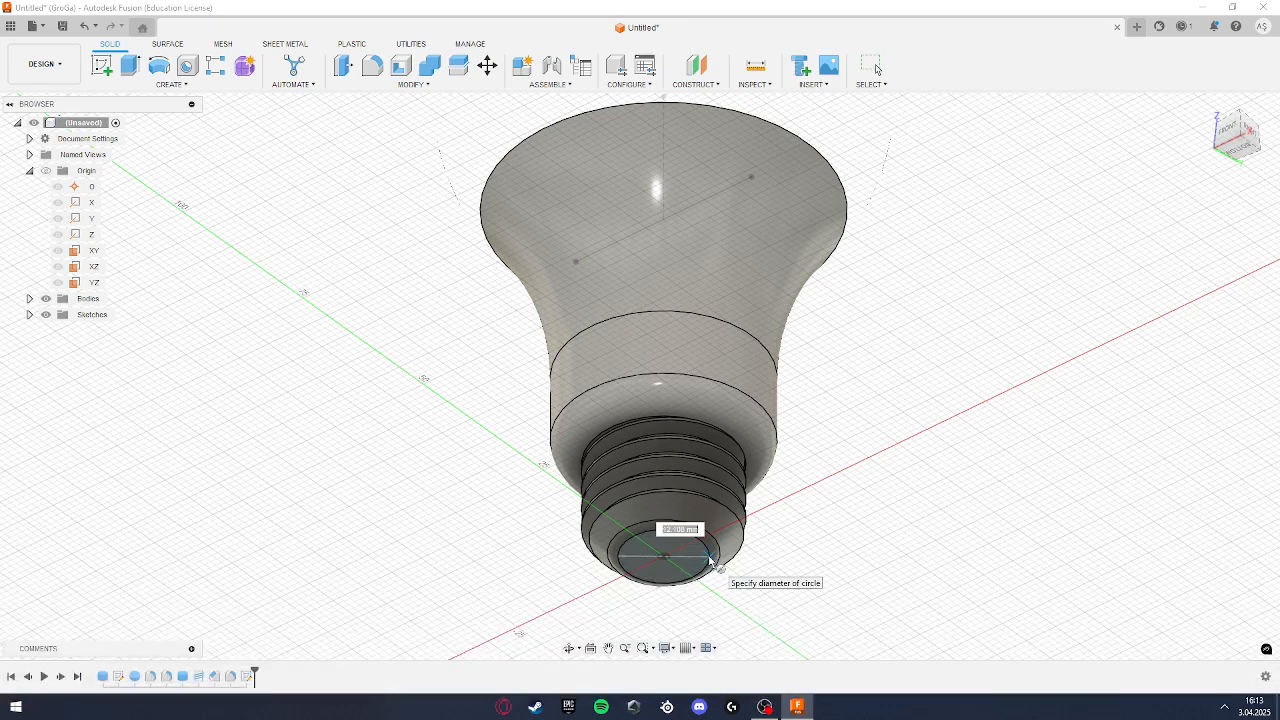
{"action": "left_click", "coordinate": [716, 562]}
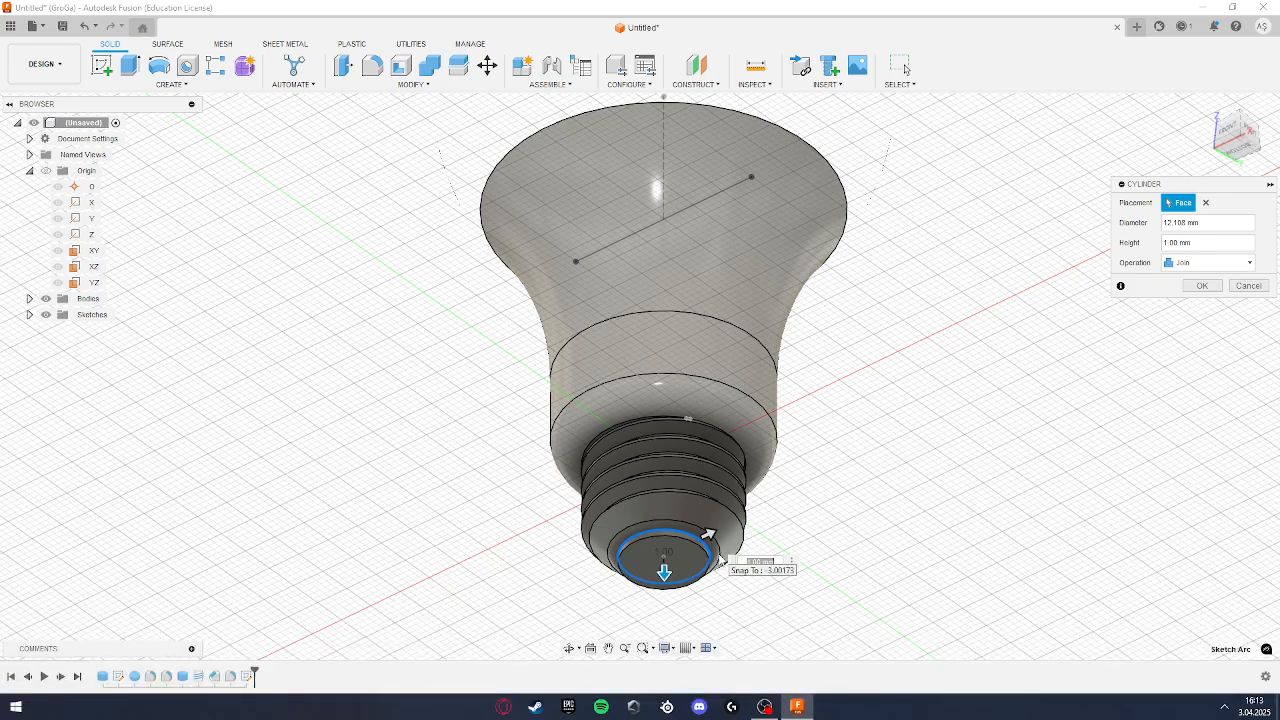
{"action": "type", "text": "2"}
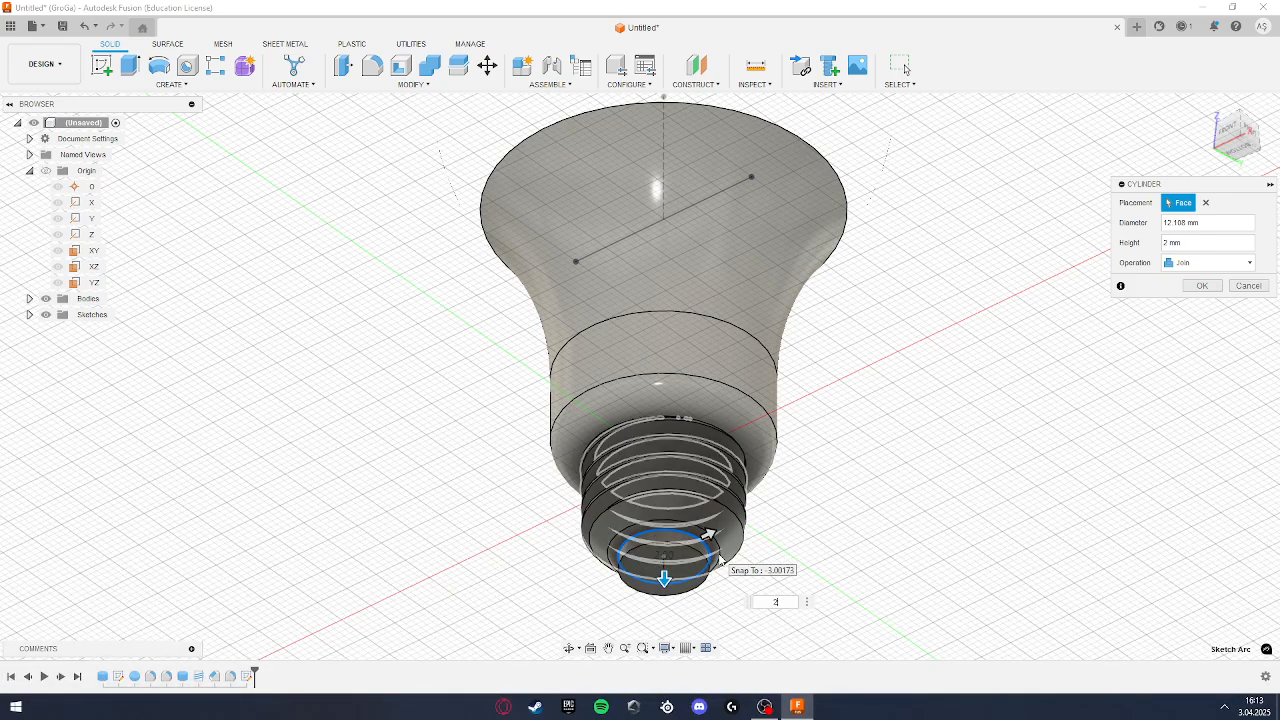
{"action": "key", "text": "Return"}
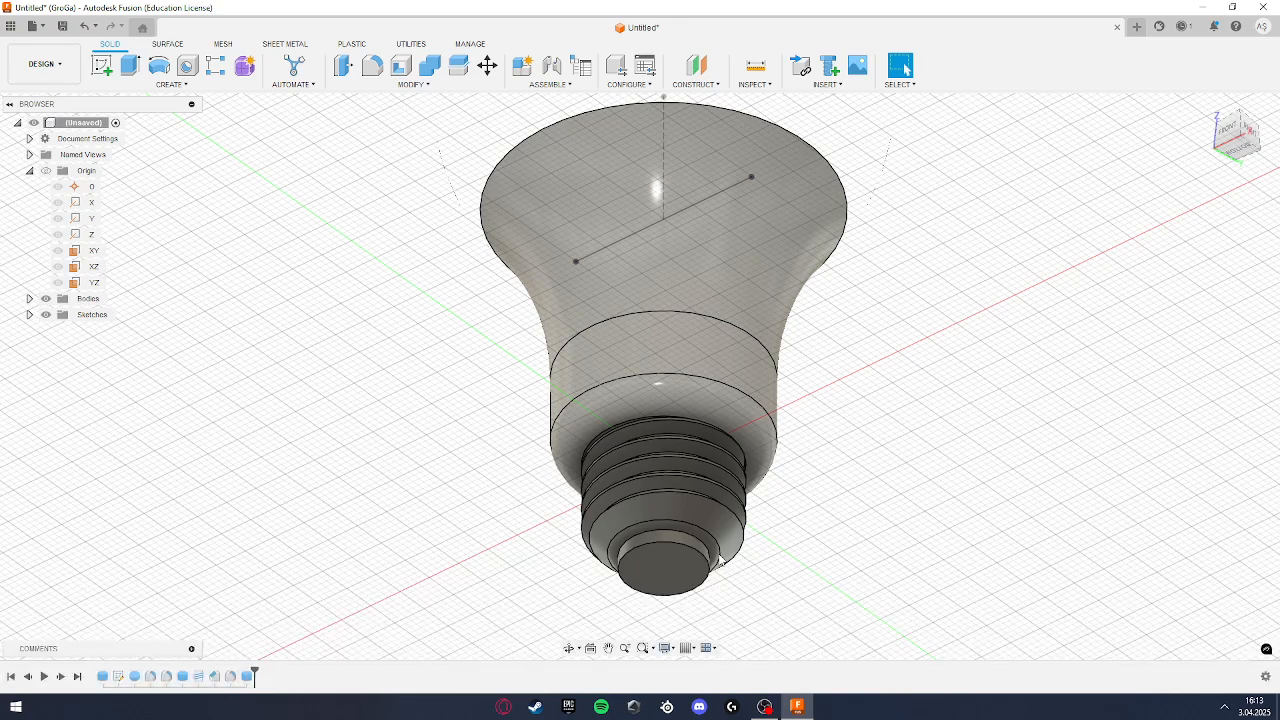
Step: Chamfer the outer end edge of the short contact cylinder at the bulb's tip with the Equal Distance type
{"action": "left_click", "coordinate": [405, 84]}
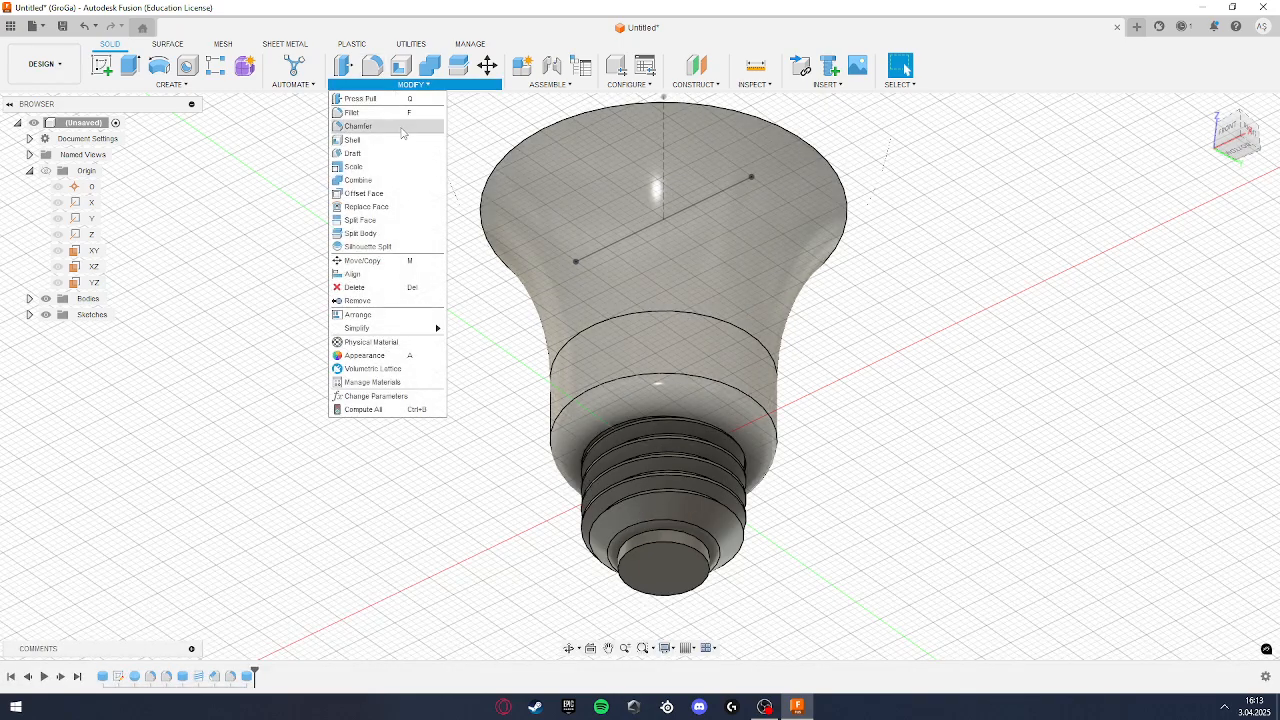
{"action": "left_click", "coordinate": [403, 126]}
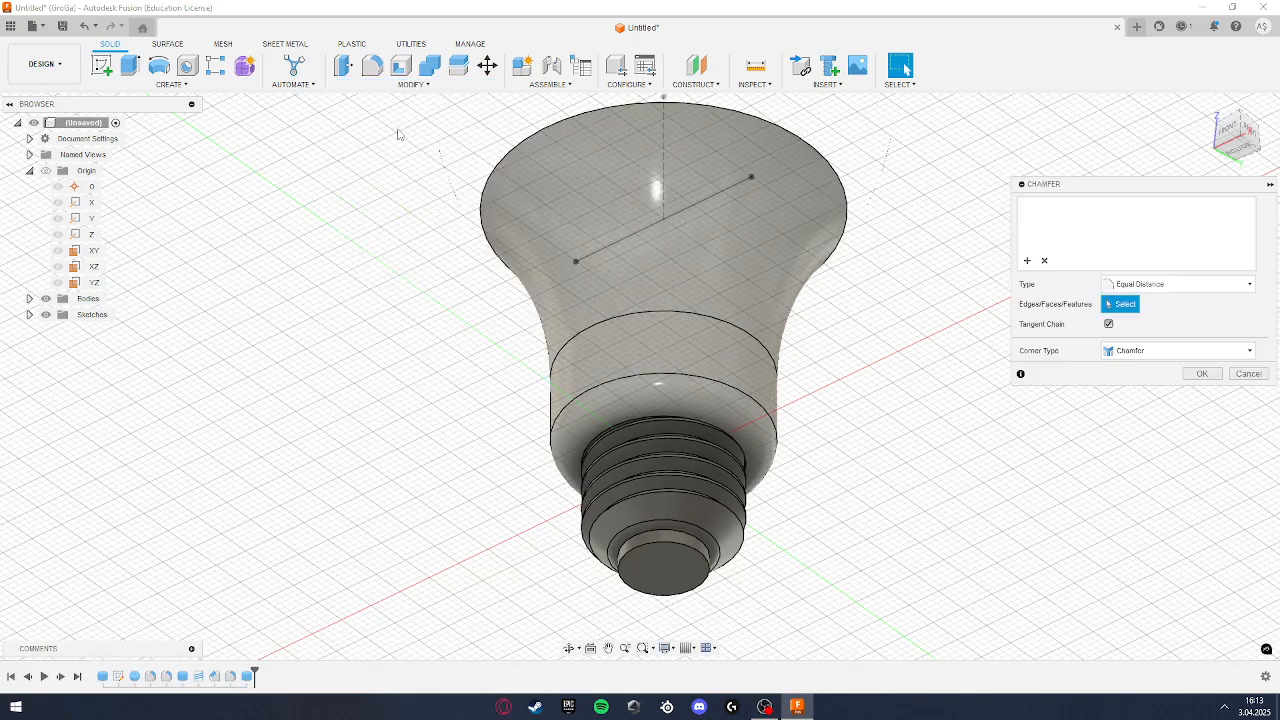
{"action": "left_click", "coordinate": [697, 557]}
{"action": "type", "text": "3"}
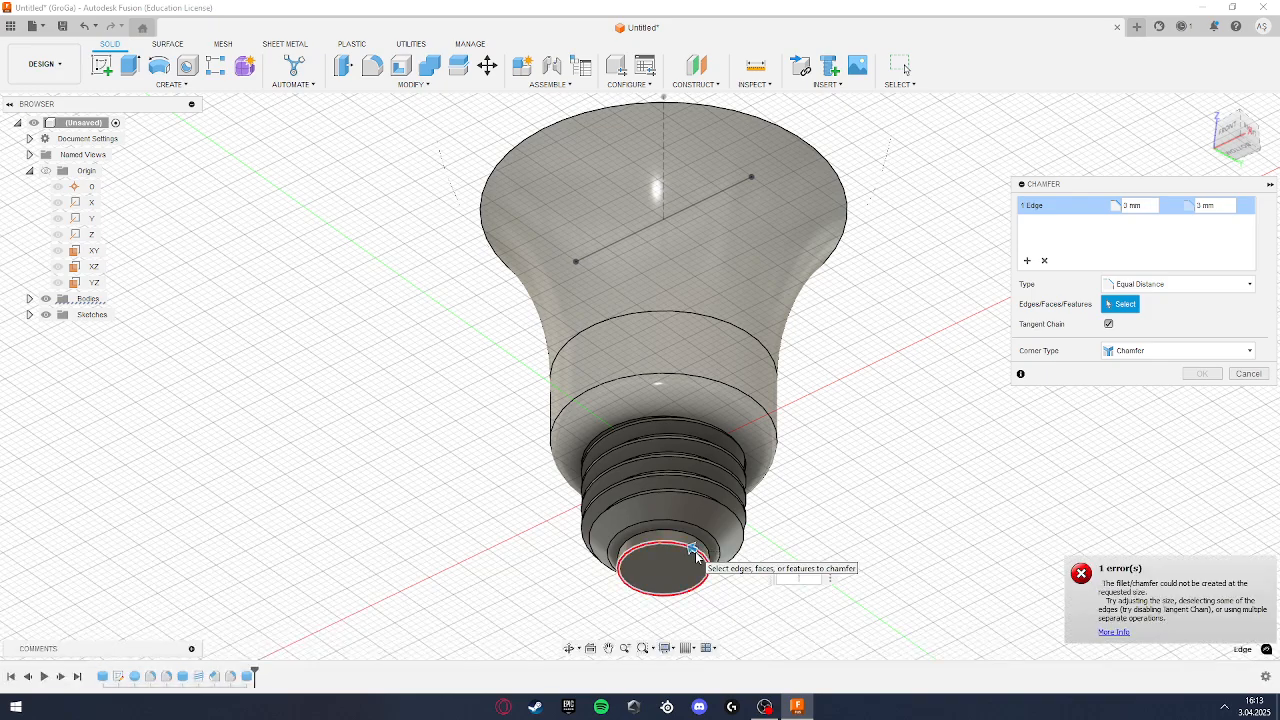
{"action": "key", "text": "Escape"}
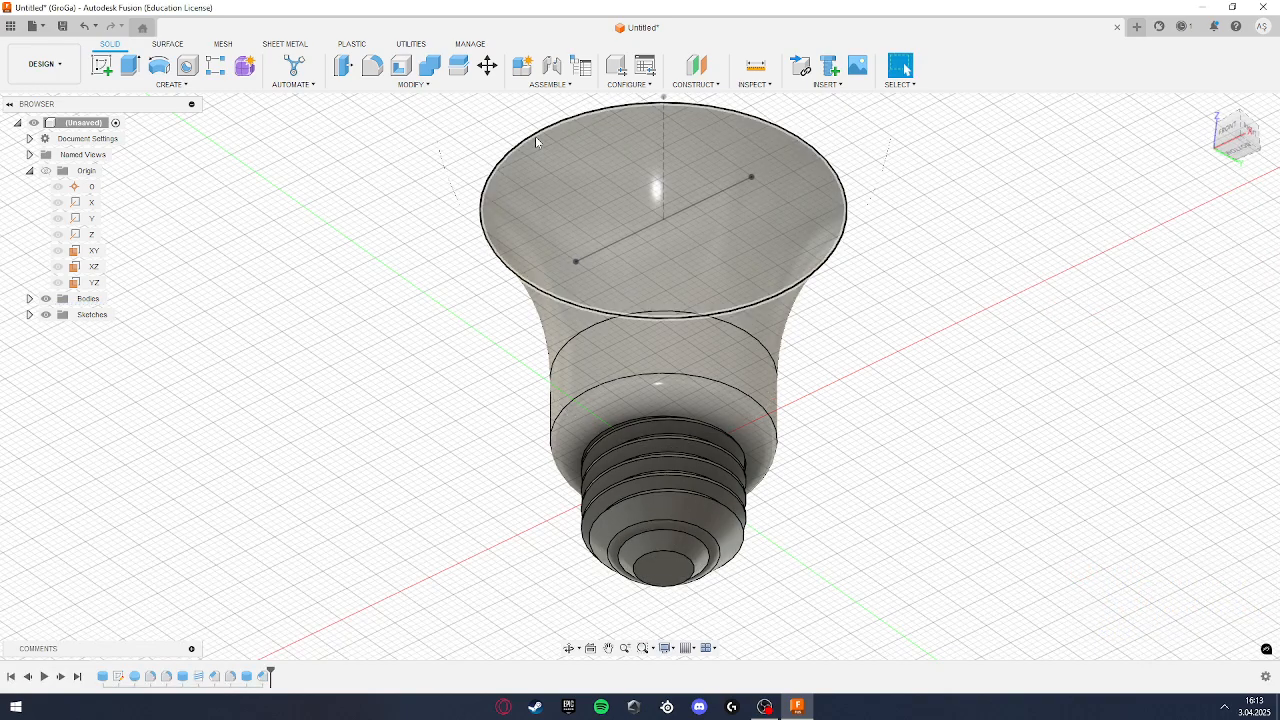
Step: Open the appearance settings and search the material library for plastic
{"action": "key", "text": "a"}
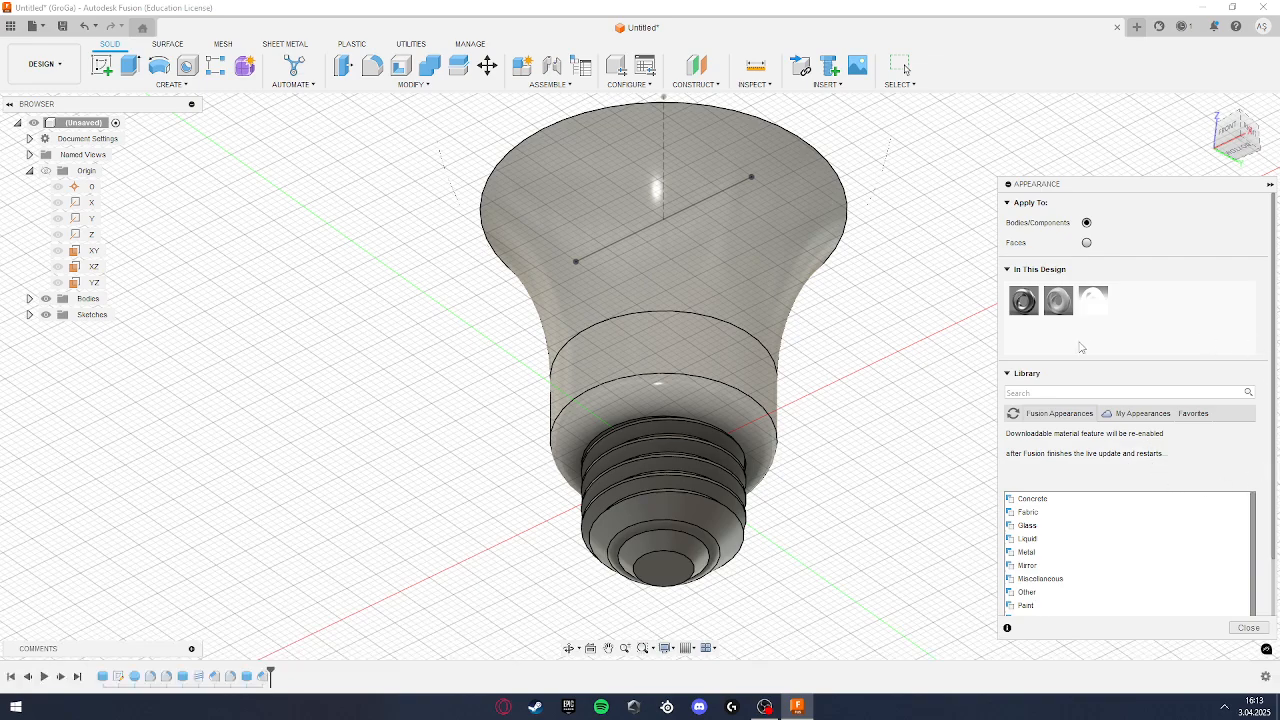
{"action": "left_click", "coordinate": [1118, 393]}
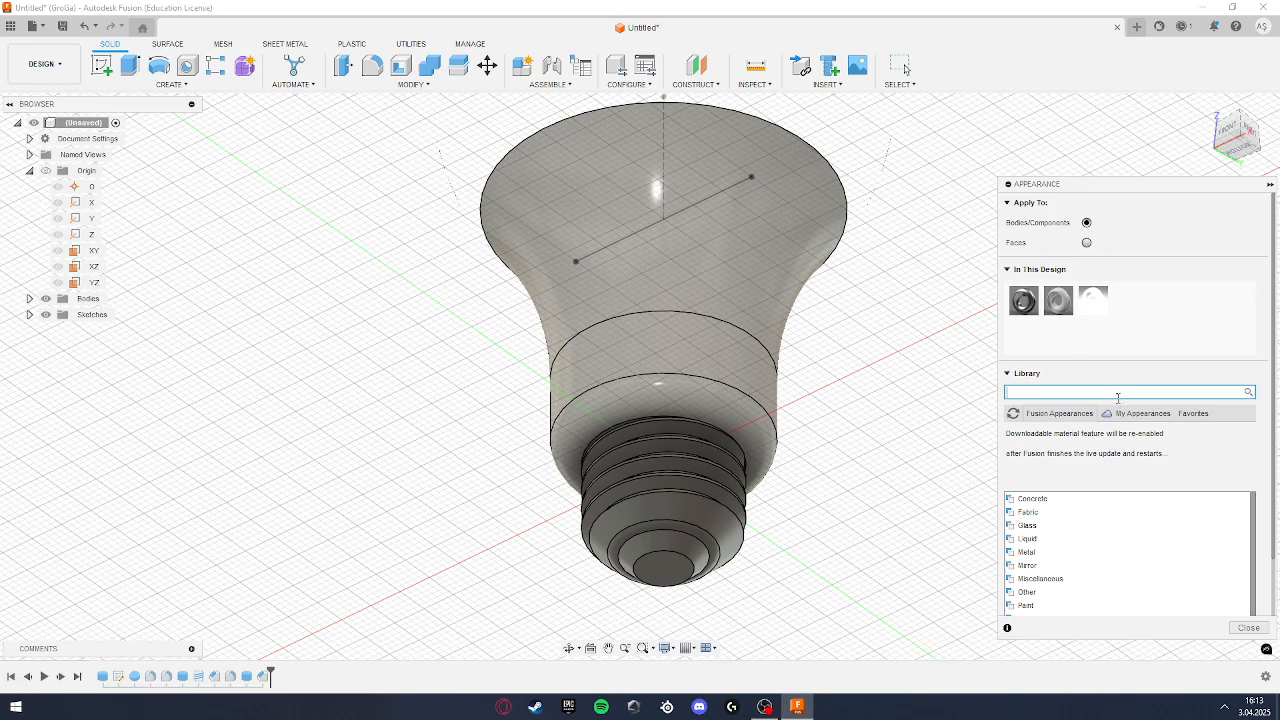
{"action": "type", "text": "PLAST"}
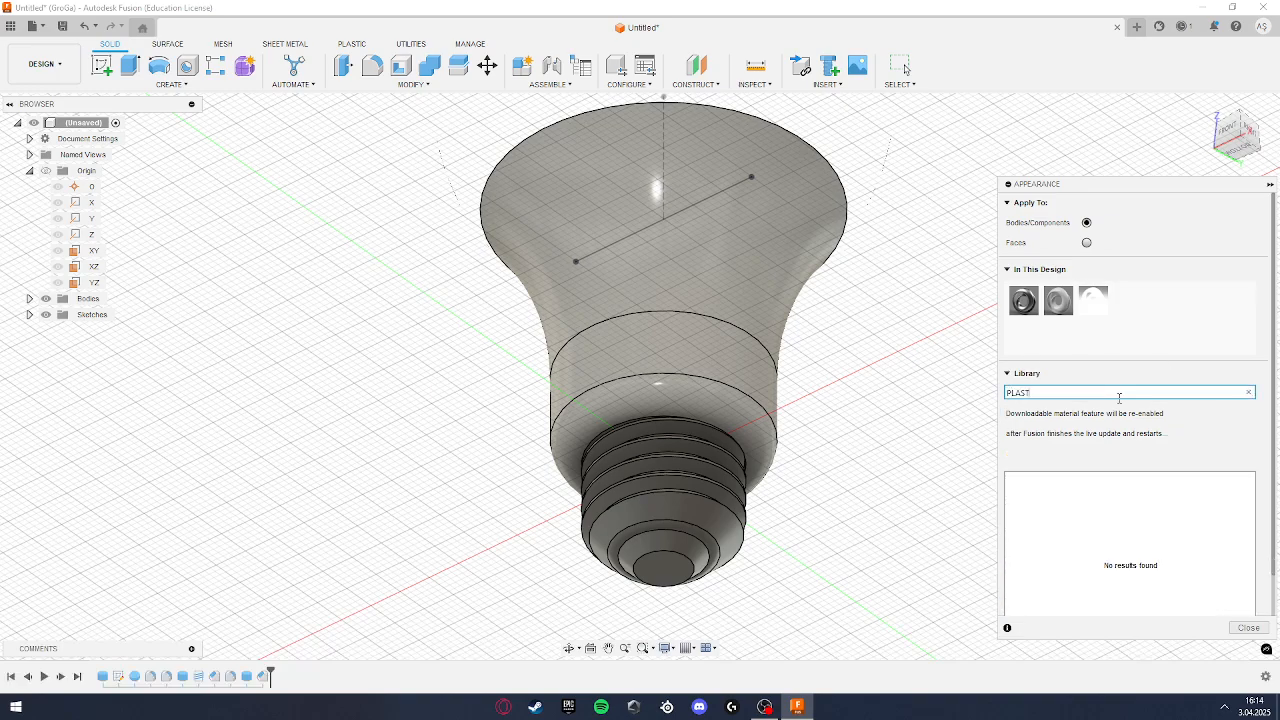
{"action": "key", "text": "BackSpace"}
{"action": "key", "text": "BackSpace"}
{"action": "key", "text": "BackSpace"}
{"action": "key", "text": "BackSpace"}
{"action": "type", "text": "plastic"}
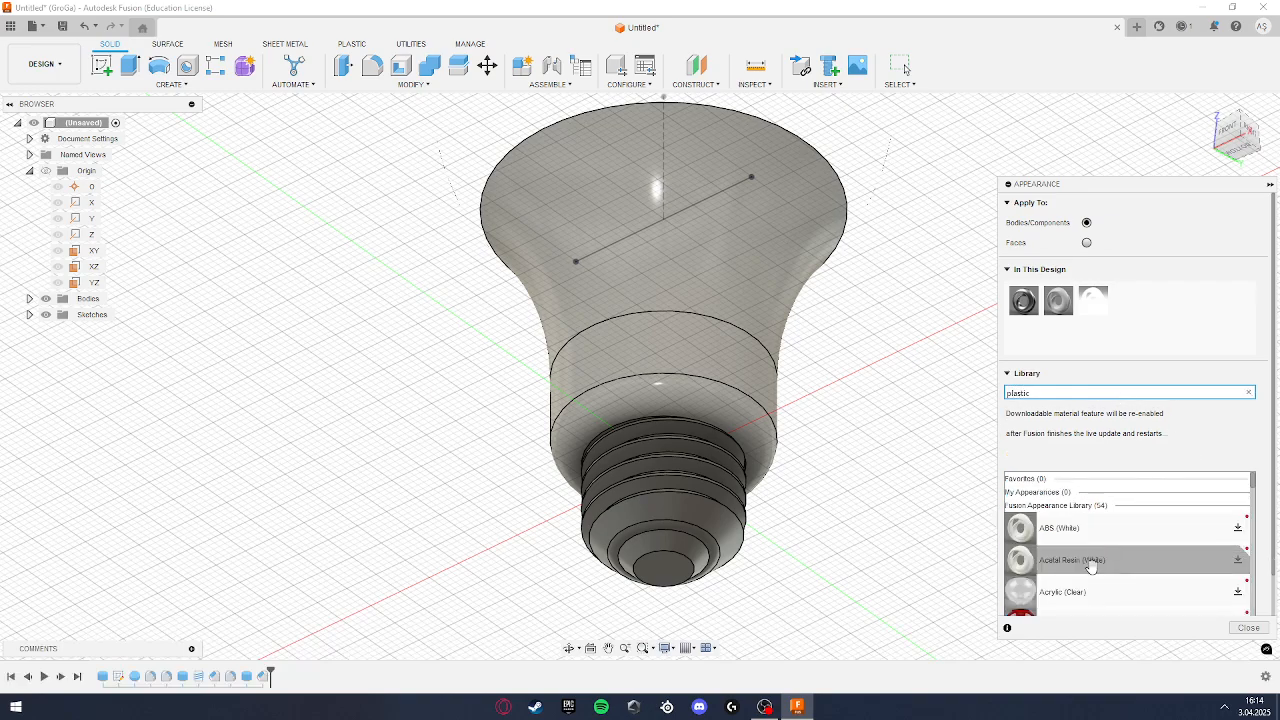
{"action": "scroll", "coordinate": [1123, 562], "scroll_direction": "down", "scroll_amount": 5}
{"action": "scroll", "coordinate": [1129, 572], "scroll_direction": "down", "scroll_amount": 4}
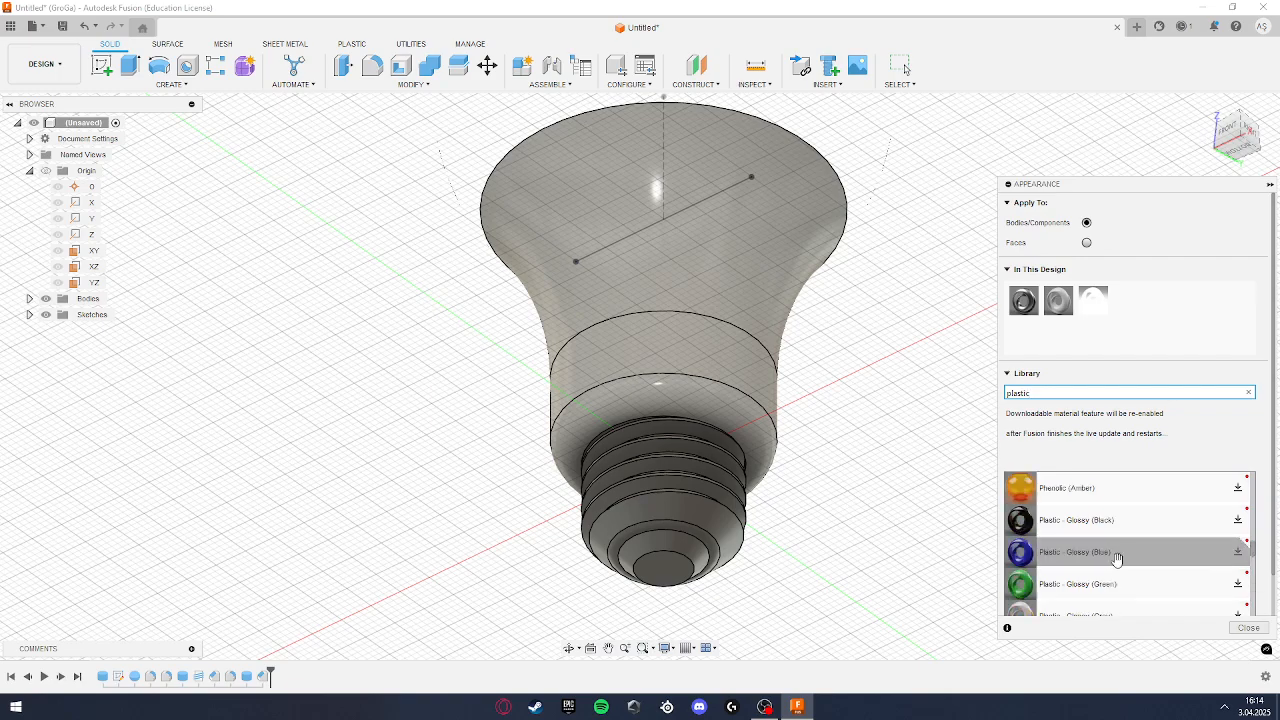
Step: Apply the Plastic - Glossy (Black) appearance to the chamfered side and end faces of the contact tip, and close the appearance settings
{"action": "left_click_drag", "start_coordinate": [1114, 526], "coordinate": [690, 561]}
{"action": "left_click", "coordinate": [682, 360]}
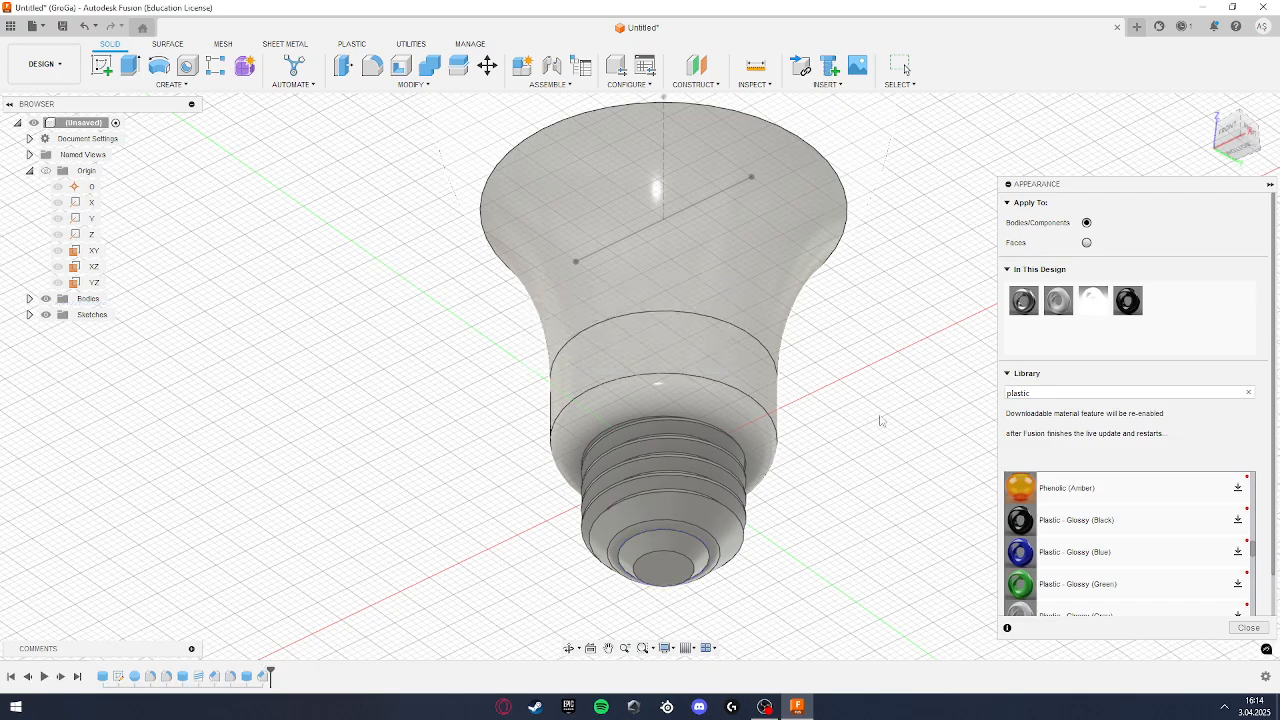
{"action": "left_click", "coordinate": [700, 565]}
{"action": "left_click", "coordinate": [680, 573], "text": "ctrl"}
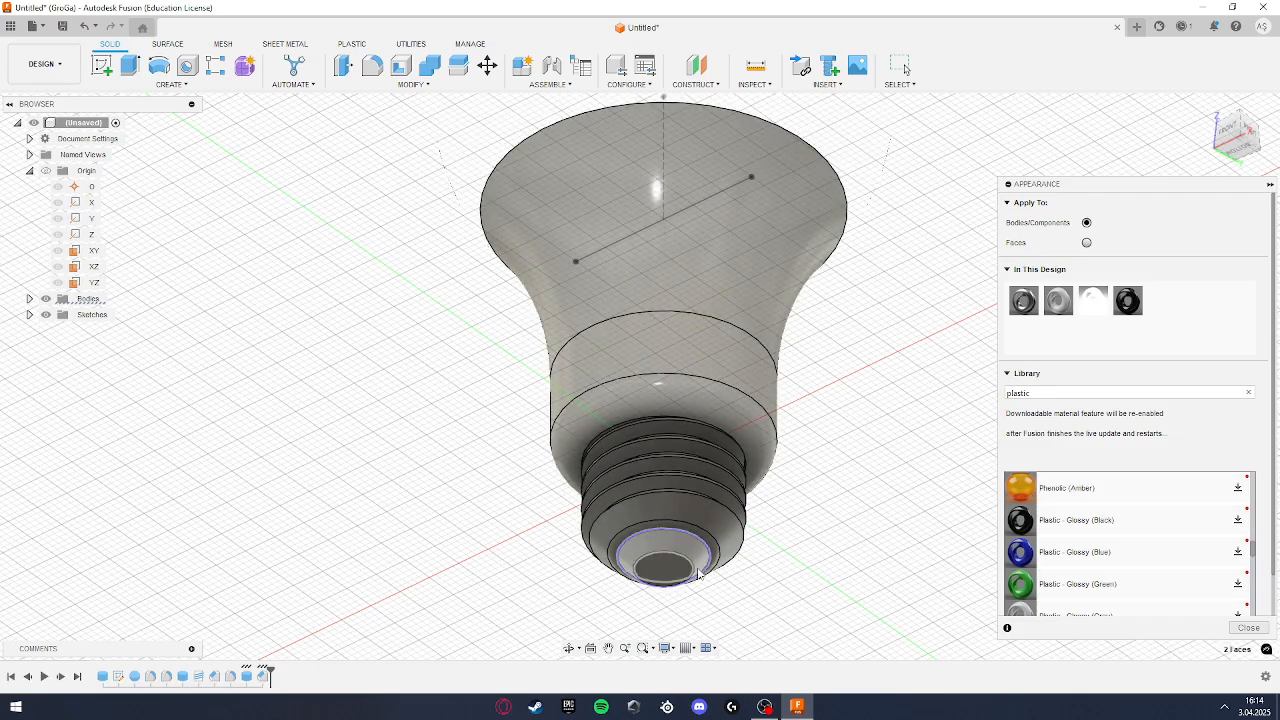
{"action": "left_click", "coordinate": [700, 566]}
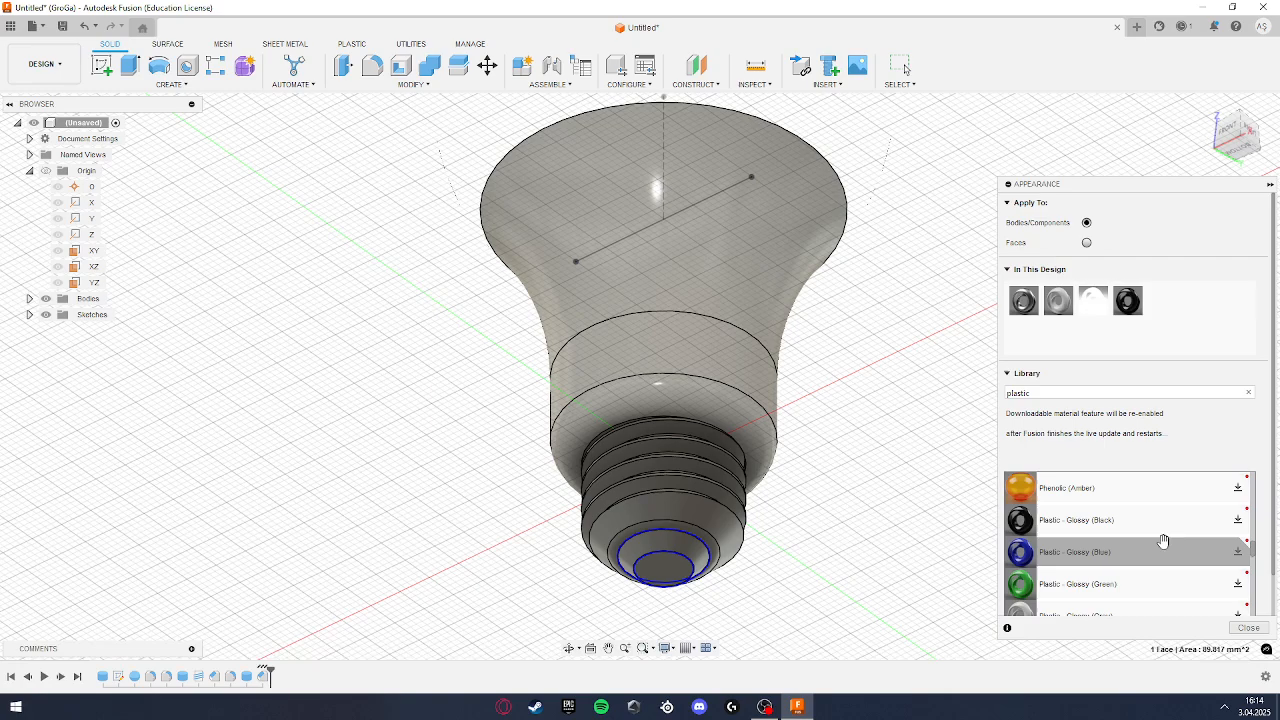
{"action": "left_click_drag", "start_coordinate": [1163, 541], "coordinate": [691, 548]}
{"action": "left_click_drag", "start_coordinate": [1098, 523], "coordinate": [688, 556]}
{"action": "left_click_drag", "start_coordinate": [1160, 524], "coordinate": [679, 558]}
{"action": "left_click", "coordinate": [666, 566]}
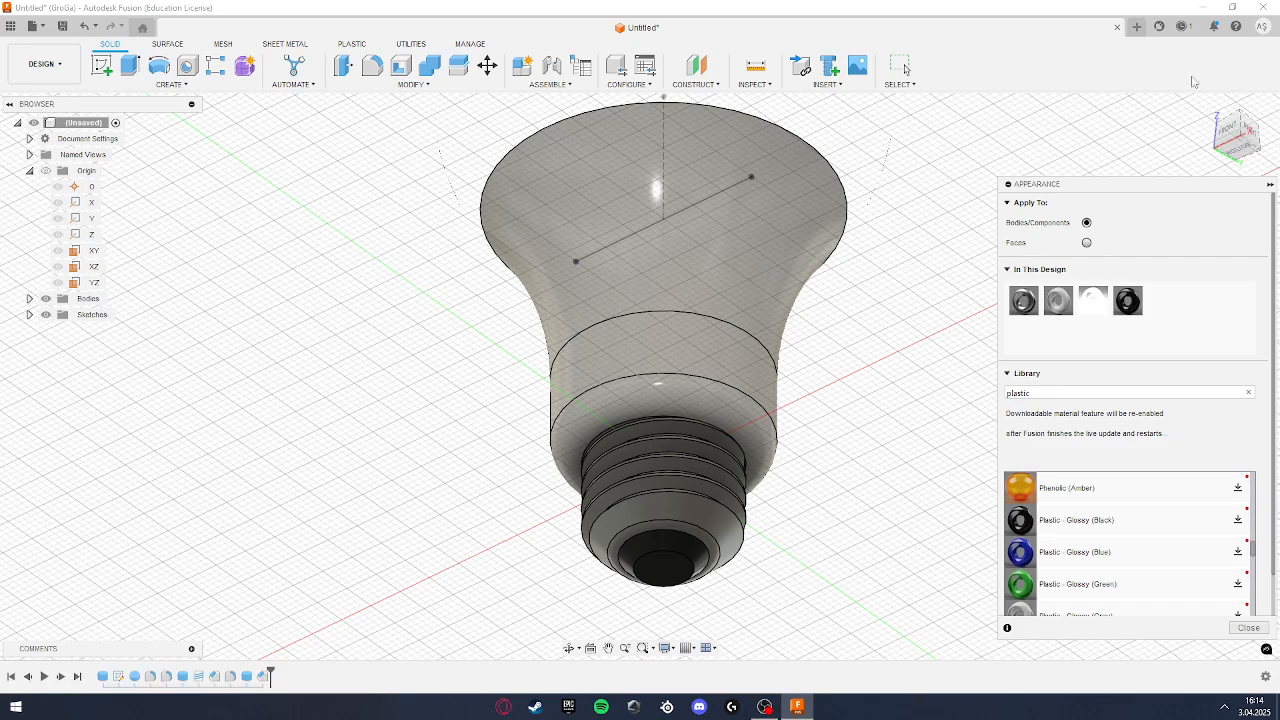
{"action": "middle_click_drag", "start_coordinate": [856, 376], "coordinate": [815, 525], "text": "shift"}
{"action": "scroll", "coordinate": [867, 453], "scroll_direction": "down", "scroll_amount": 4}
{"action": "left_click", "coordinate": [1249, 628]}
Step: Preview the bulb in the Render workspace from another angle and return to the Design workspace
{"action": "middle_click_drag", "start_coordinate": [958, 512], "coordinate": [1020, 457], "text": "shift"}
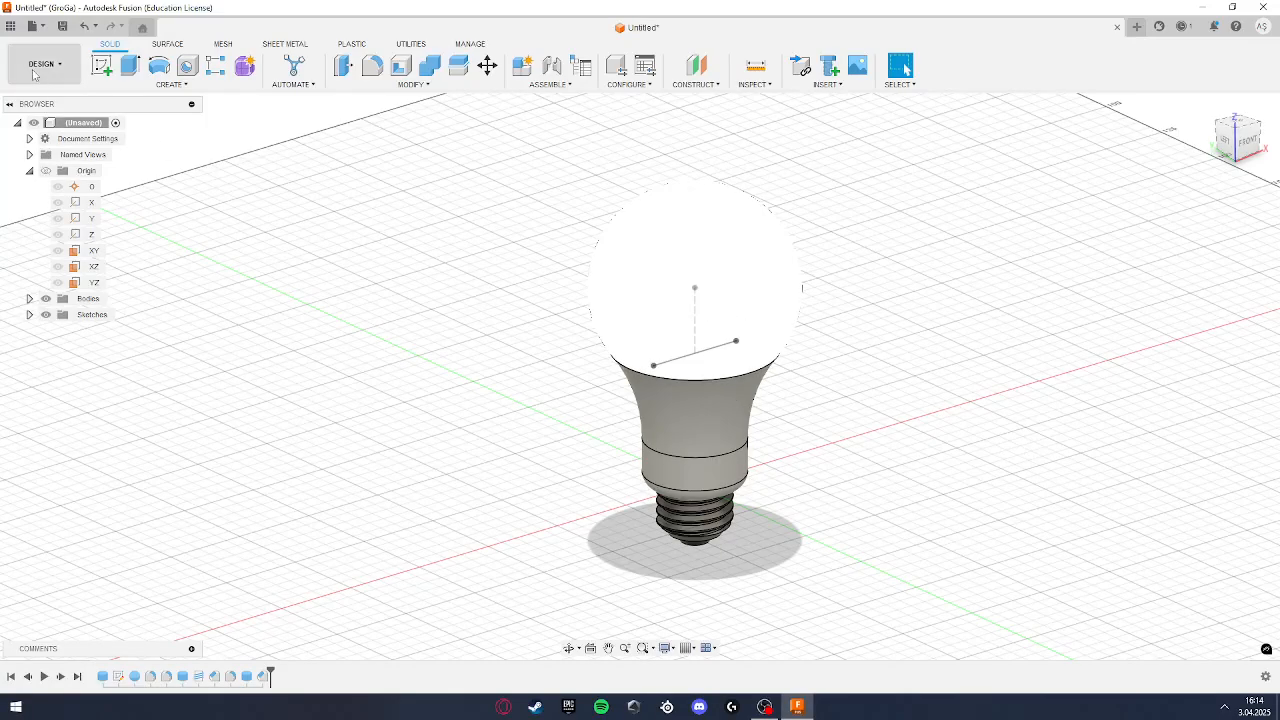
{"action": "left_click", "coordinate": [44, 60]}
{"action": "left_click", "coordinate": [40, 143]}
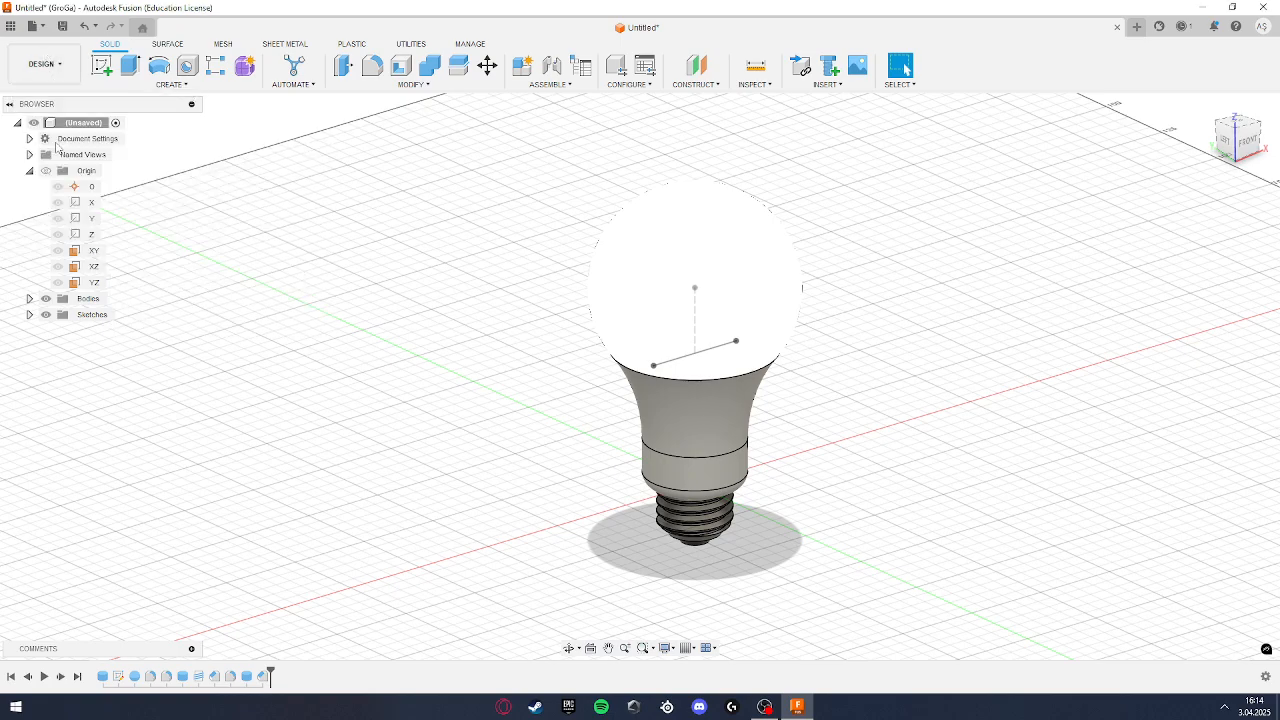
{"action": "middle_click_drag", "start_coordinate": [854, 376], "coordinate": [903, 403], "text": "shift"}
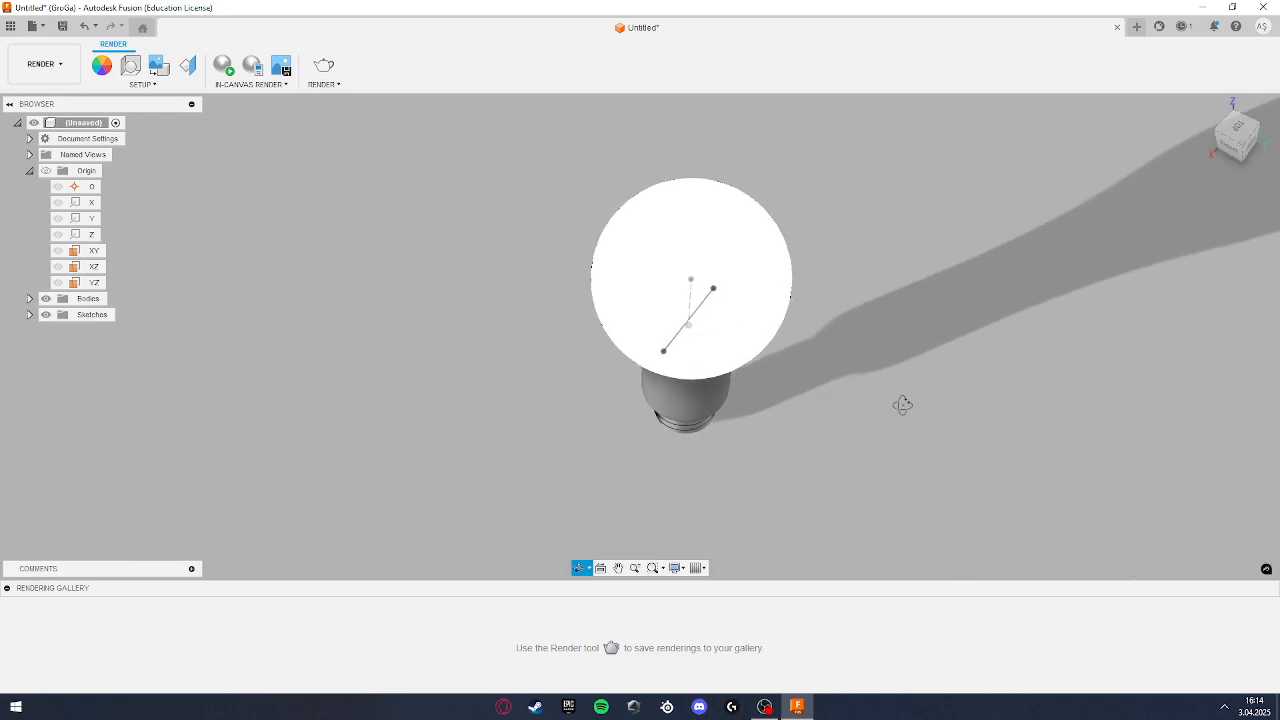
{"action": "left_click", "coordinate": [56, 76]}
{"action": "left_click", "coordinate": [30, 96]}
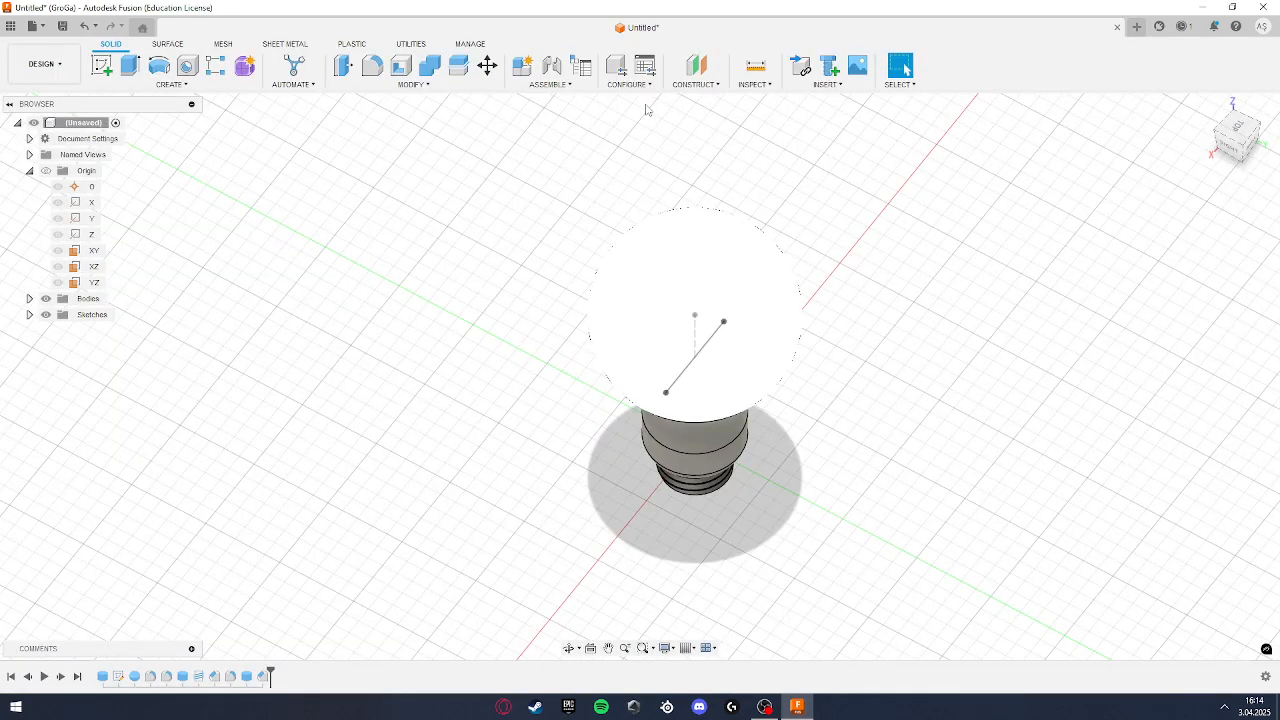
Step: Save the design under the name Light Bulb
{"action": "key", "text": "ctrl+s"}
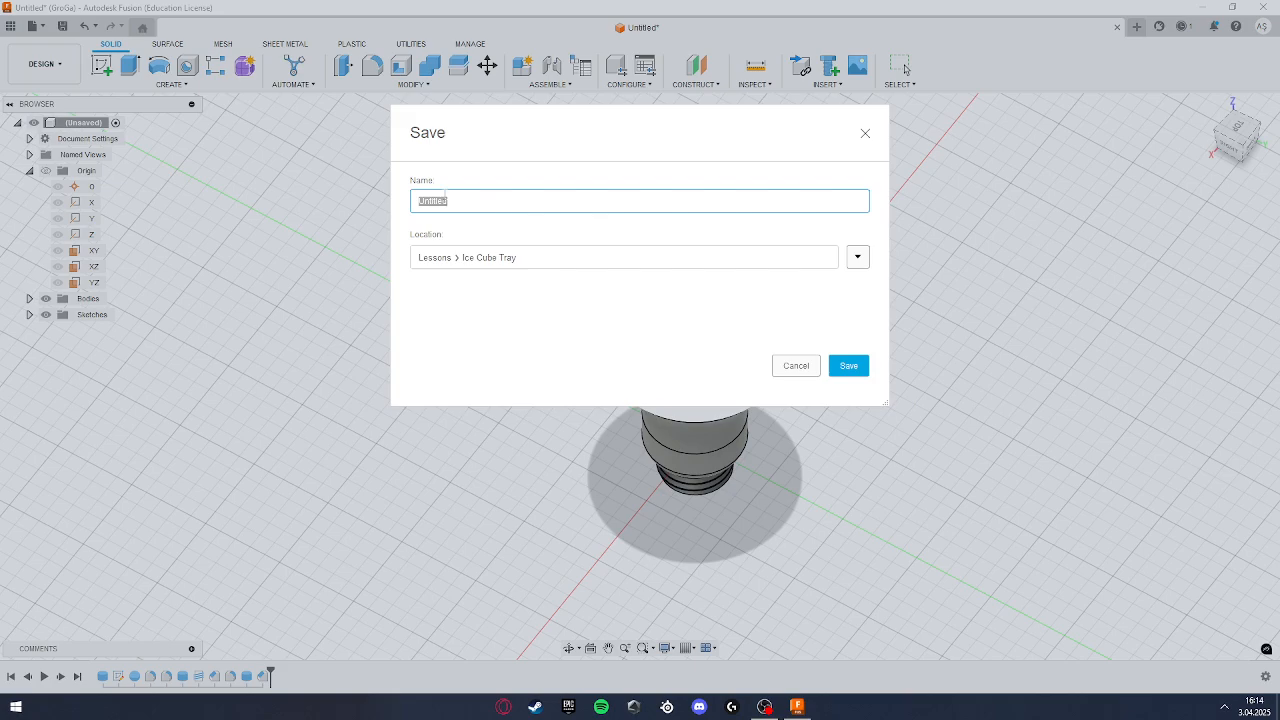
{"action": "type", "text": "Light Bulb"}
{"action": "left_click", "coordinate": [848, 365]}
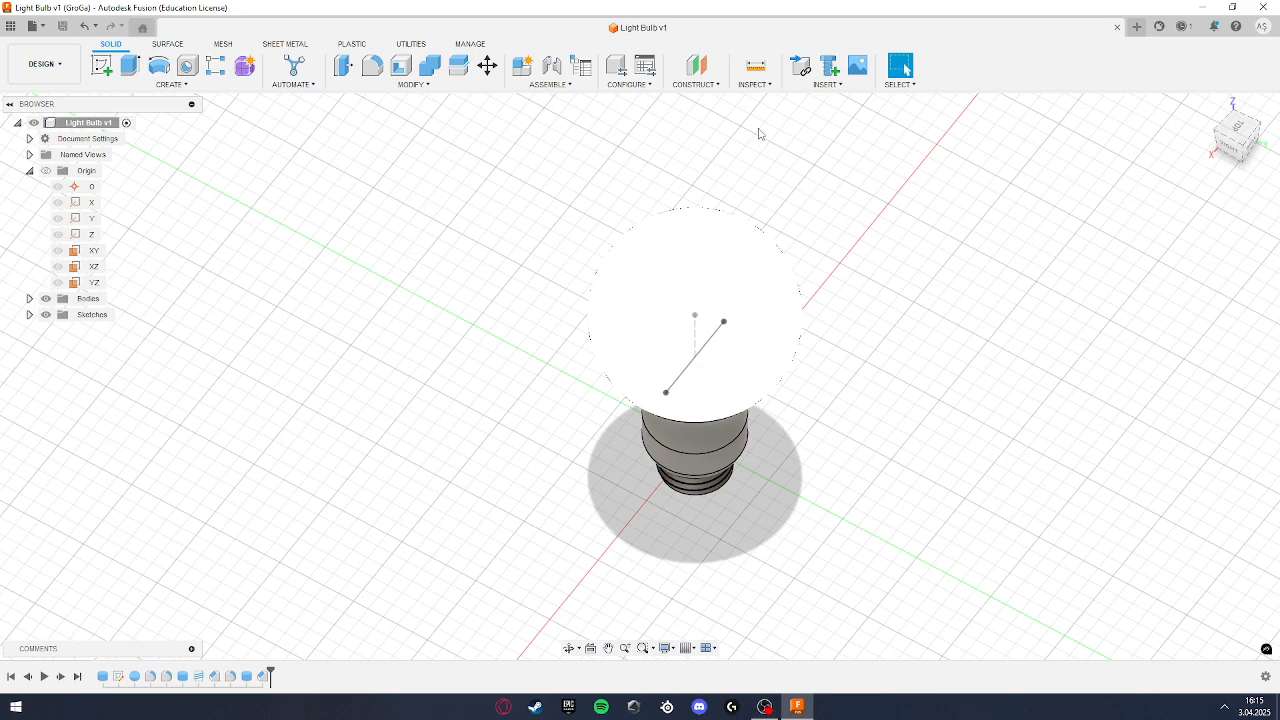
{"action": "left_click", "coordinate": [36, 63]}
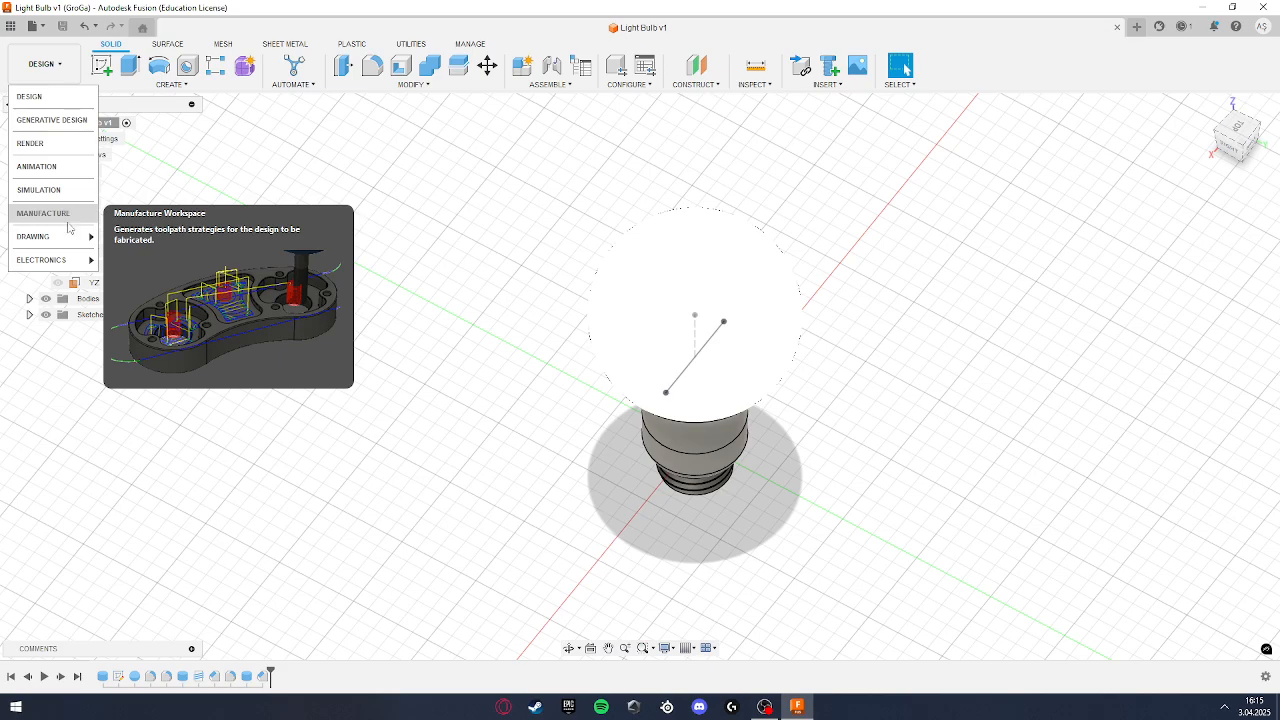
{"action": "mouse_move", "coordinate": [74, 259]}
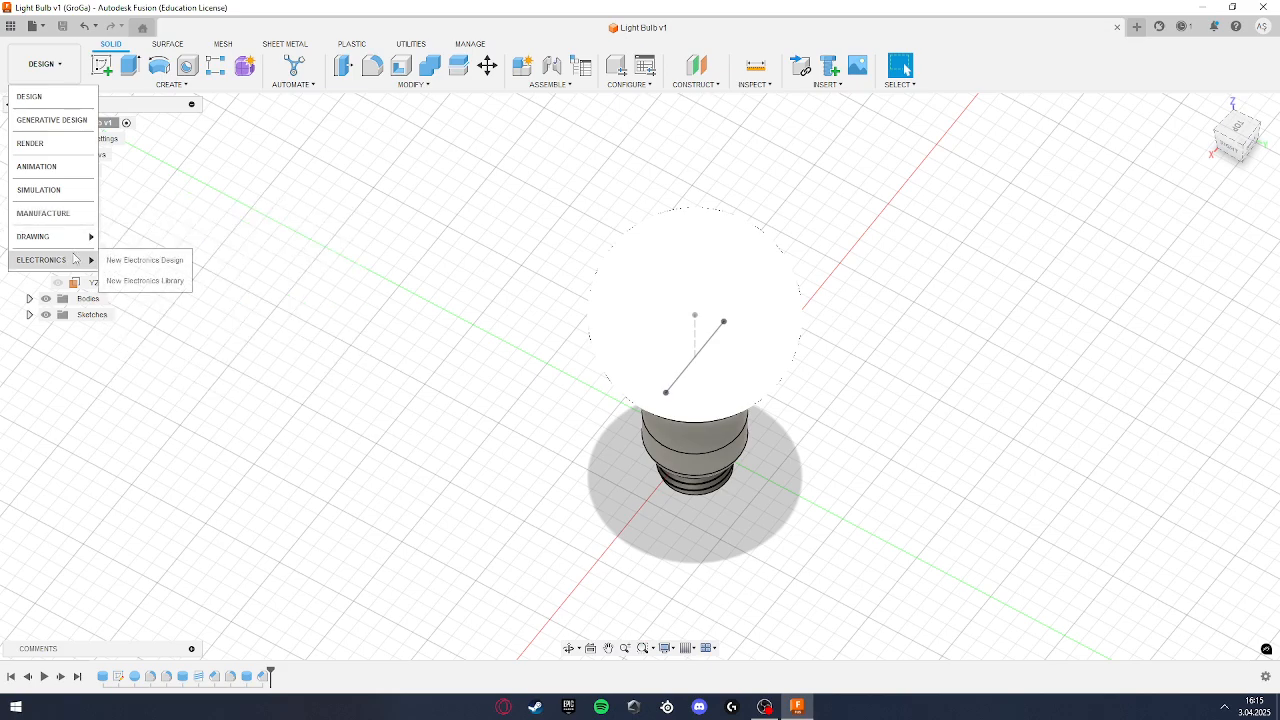
{"action": "left_click", "coordinate": [52, 77]}
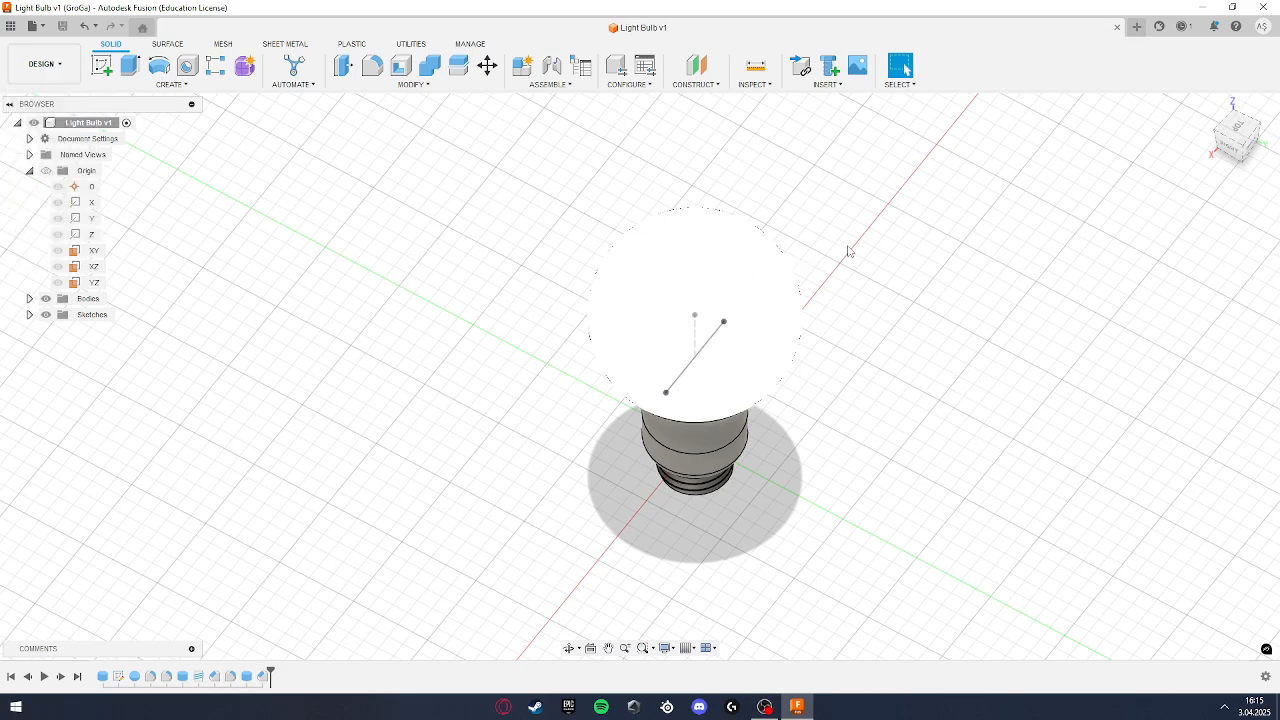